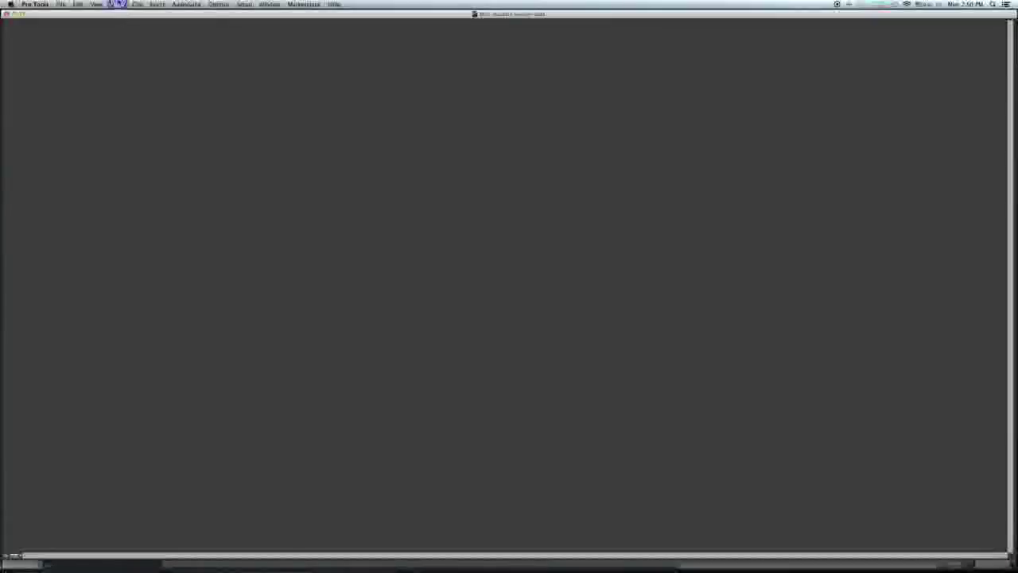
Start creating new tracks and set up 13 Aux Input tracks.
left_click(122, 21)
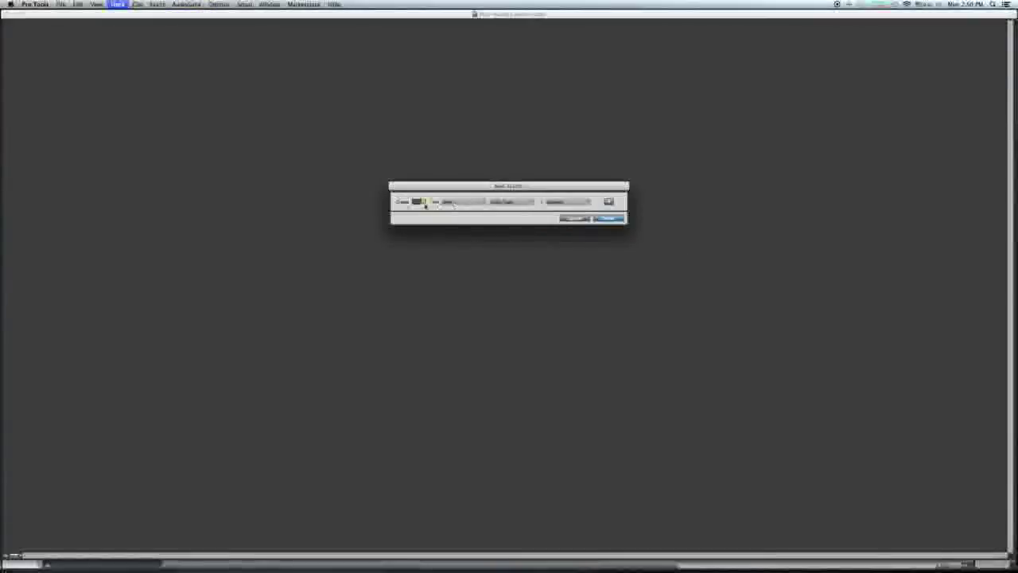
left_click(499, 201)
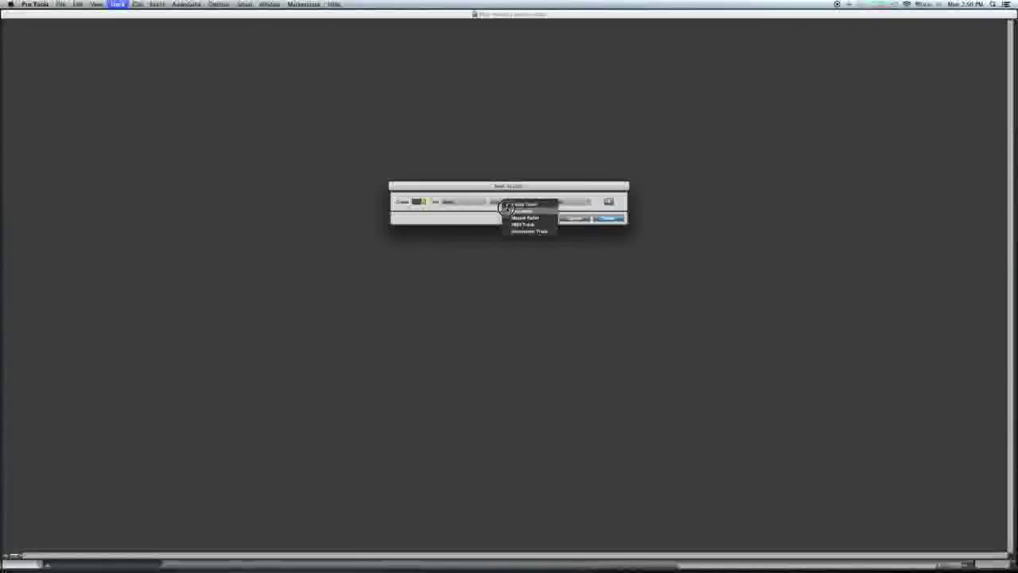
left_click(501, 202)
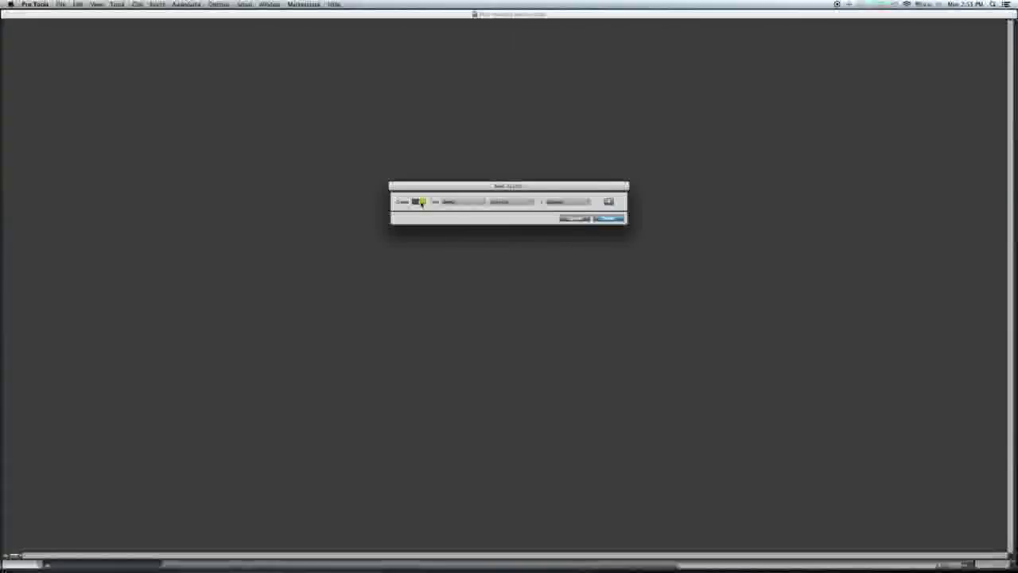
Add one stereo Master Fader to the new-track setup and create all the tracks.
left_click(609, 202)
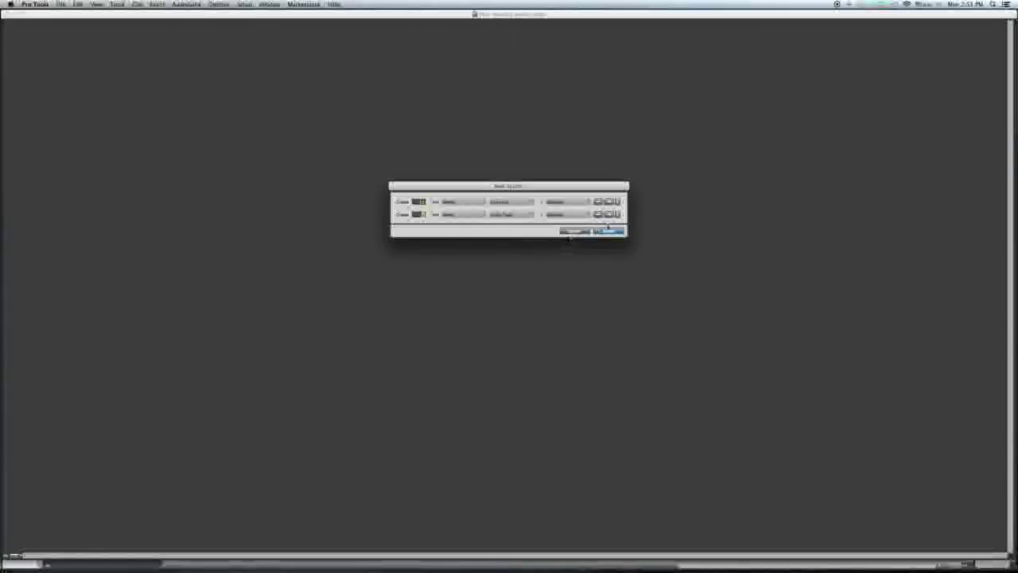
left_click(468, 215)
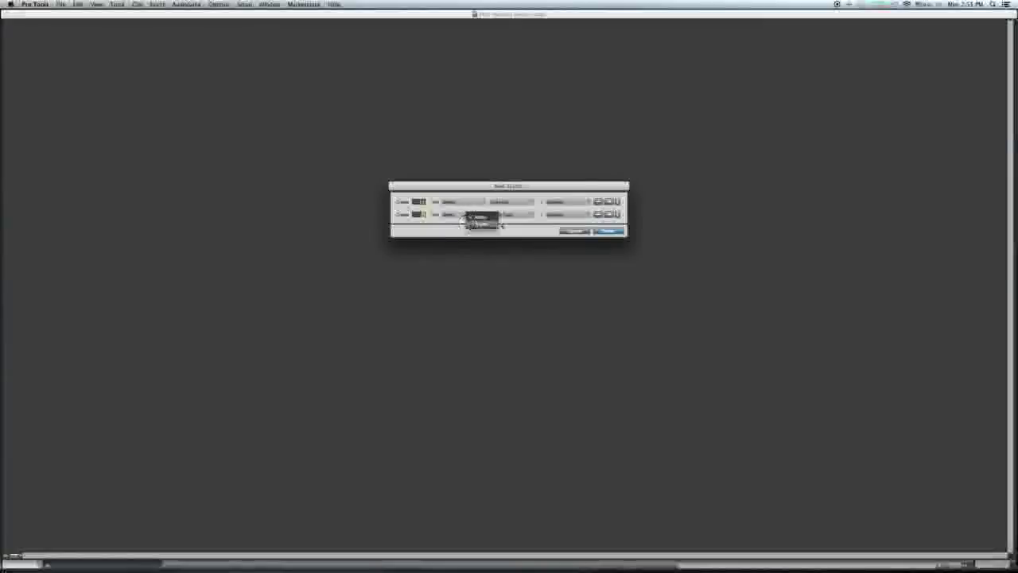
left_click(475, 224)
left_click(525, 214)
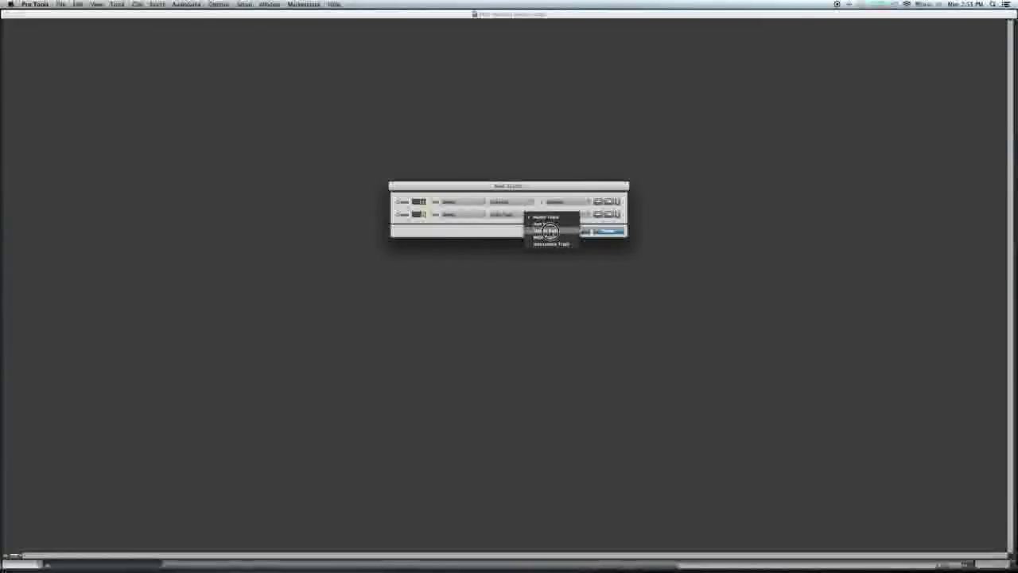
left_click(548, 231)
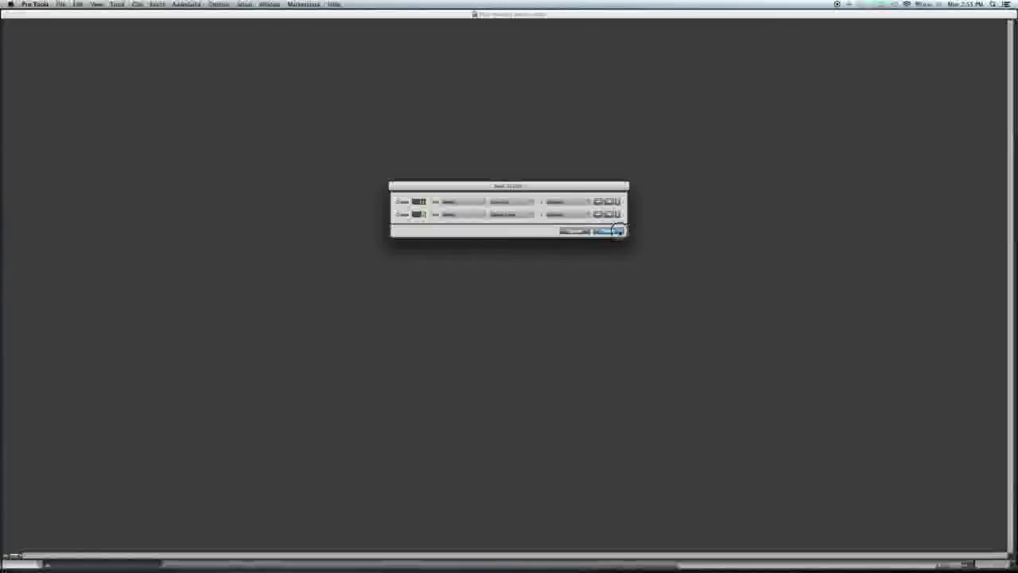
left_click(620, 232)
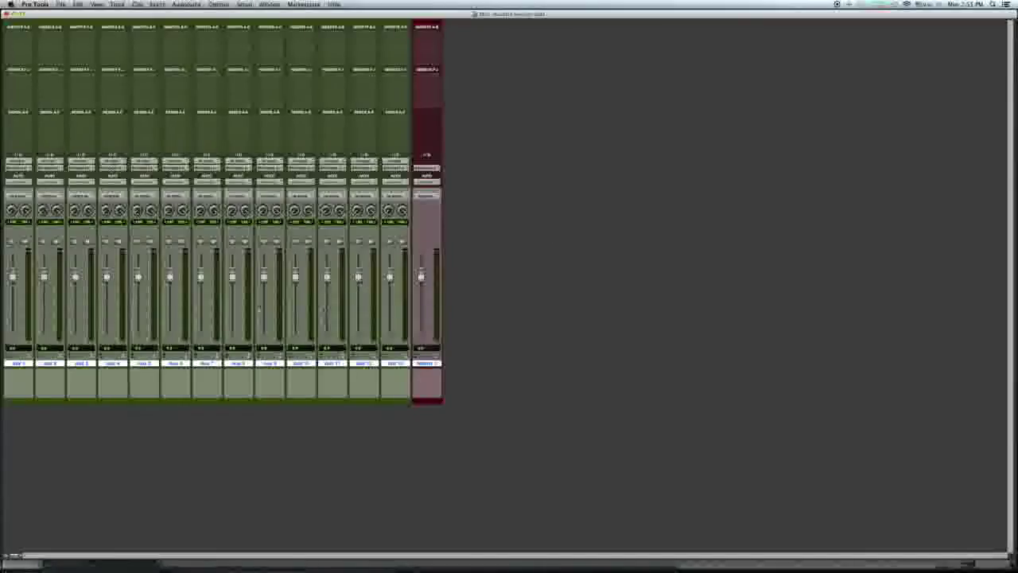
Rename the first aux track EQ and the second aux track EQ2.
left_click(423, 363)
double_click(18, 364)
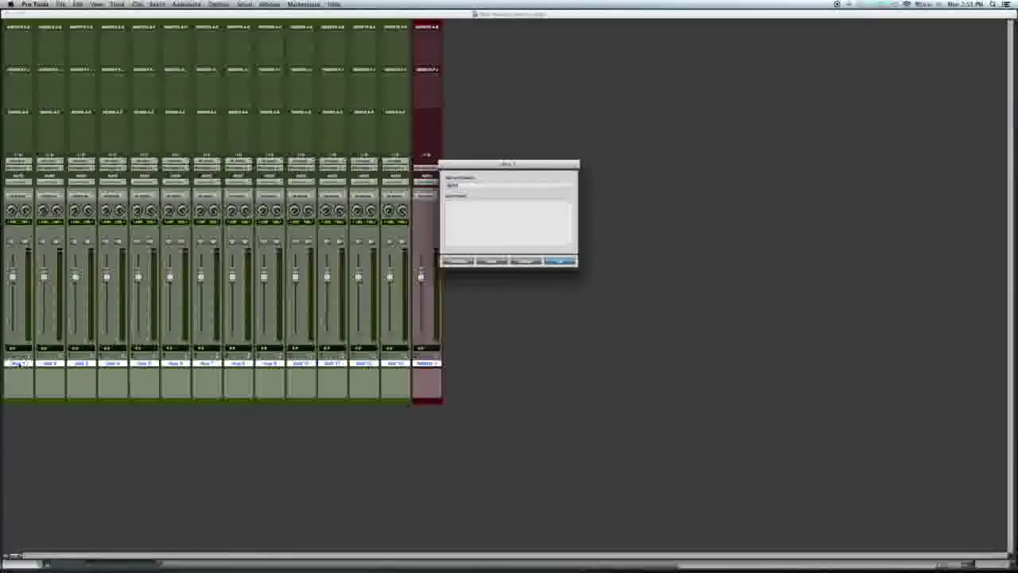
type("D")
key("Return")
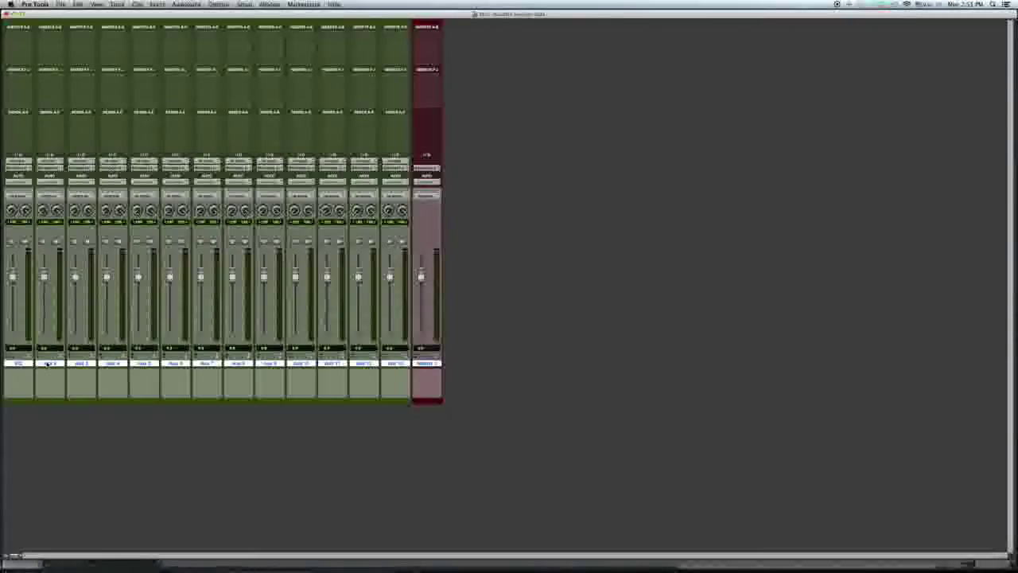
double_click(47, 363)
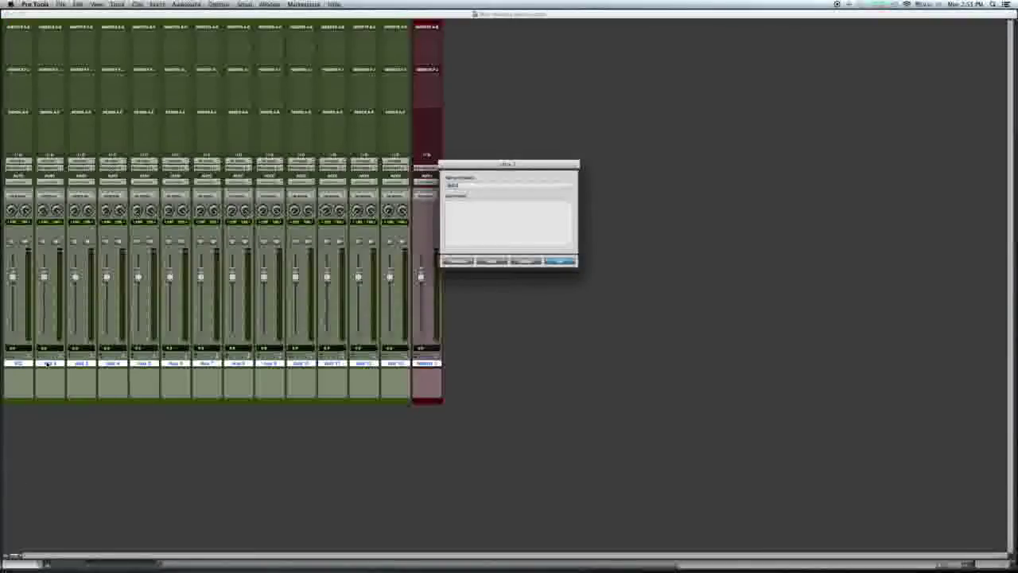
type("1/16")
key("super+Right")
Rename the third aux track REVERB and the fourth aux track REVERB2.
type("1/8 dottB")
key("super+Right")
type("DELAY")
key("super+Right")
Rename the fifth aux track COMPRESS and reuse that name for the sixth as COMPRESS2.
type("D")
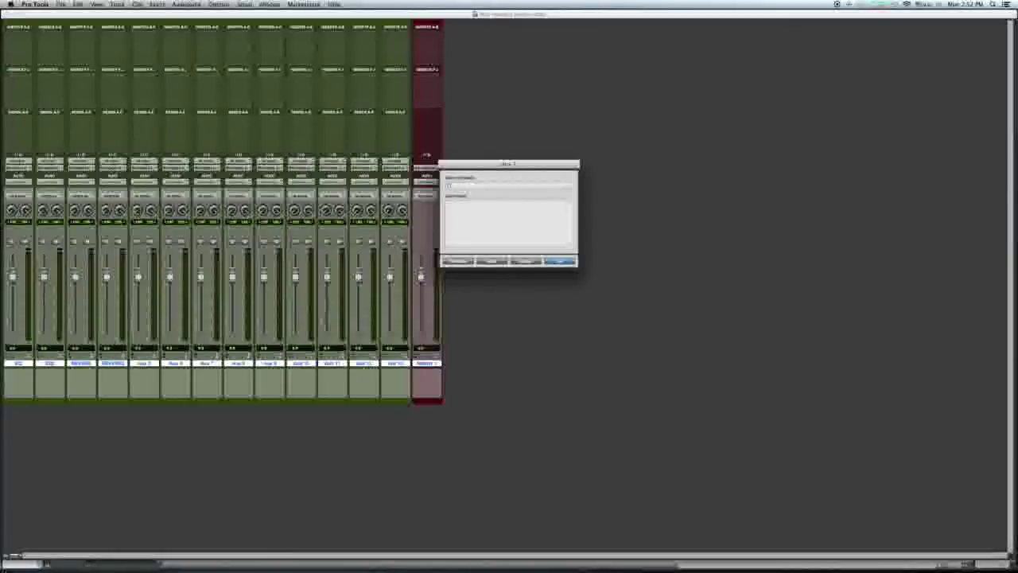
type("ELAYPPESS")
key("super+a")
key("super+c")
key("super+Right")
key("super+v")
type("2")
key("super+Right")
Rename the seventh aux track VOX and the eighth aux track VOX2.
type("VOX")
key("super+Right")
key("BackSpace")
type("VOX2")
key("super+Right")
Rename the ninth aux track VOX3, resolving the duplicate-name conflict.
type("DELAY")
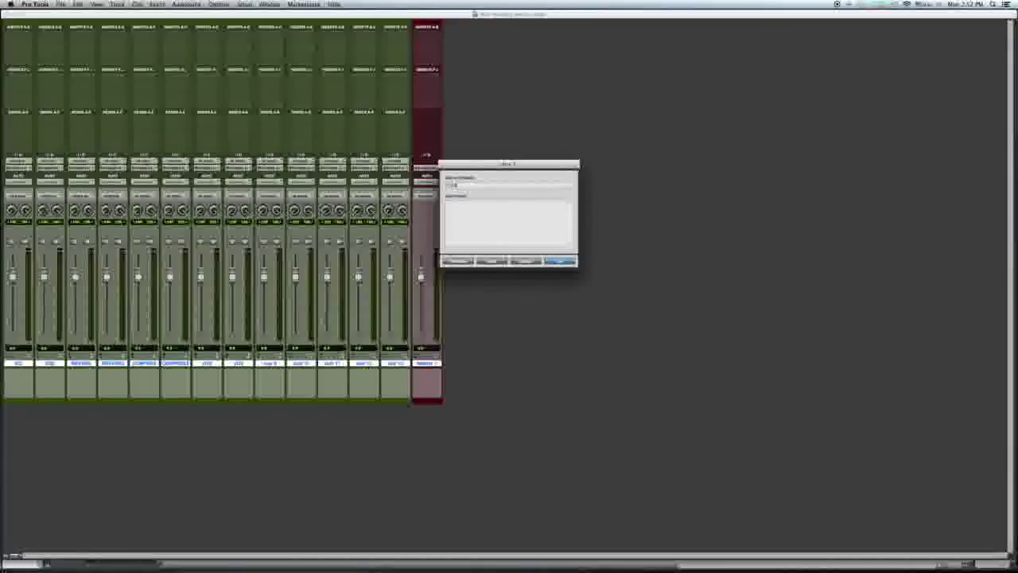
key("Return")
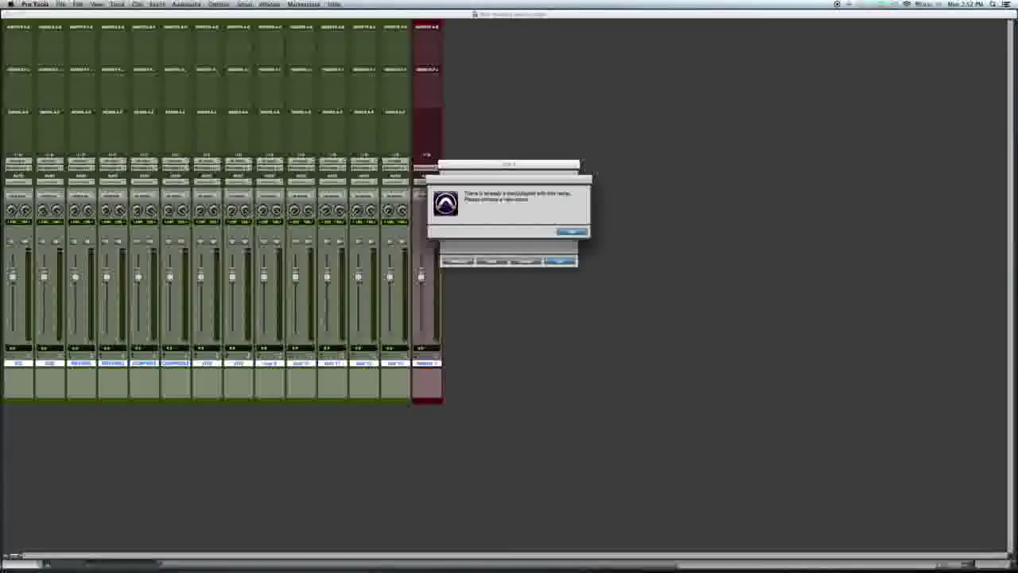
key("Return")
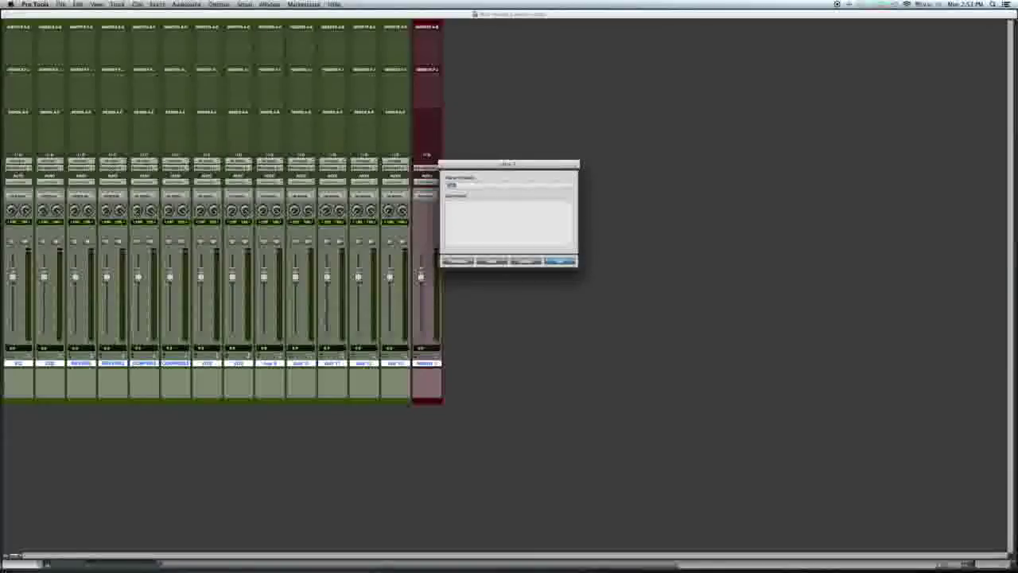
key("Return")
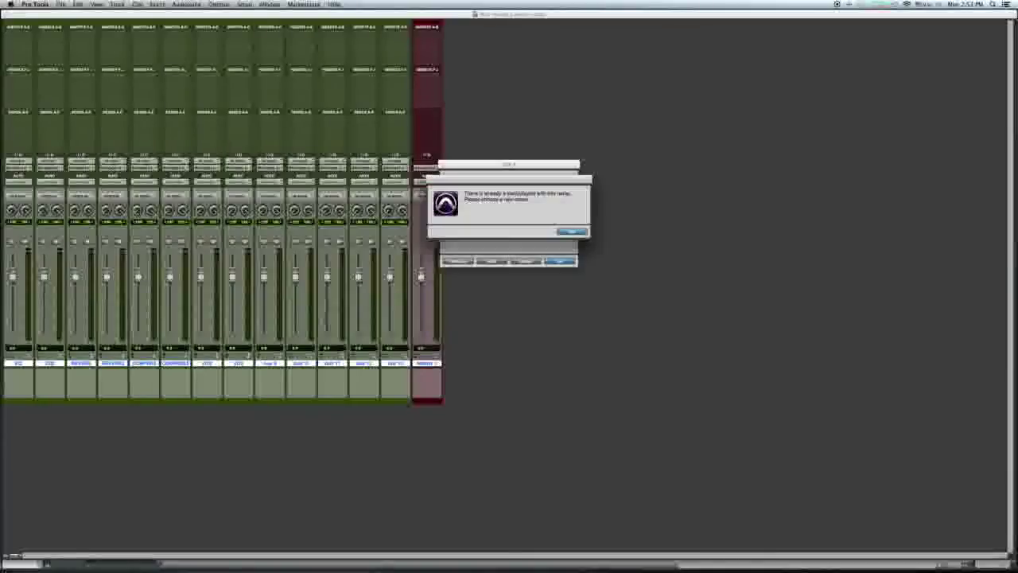
key("Return")
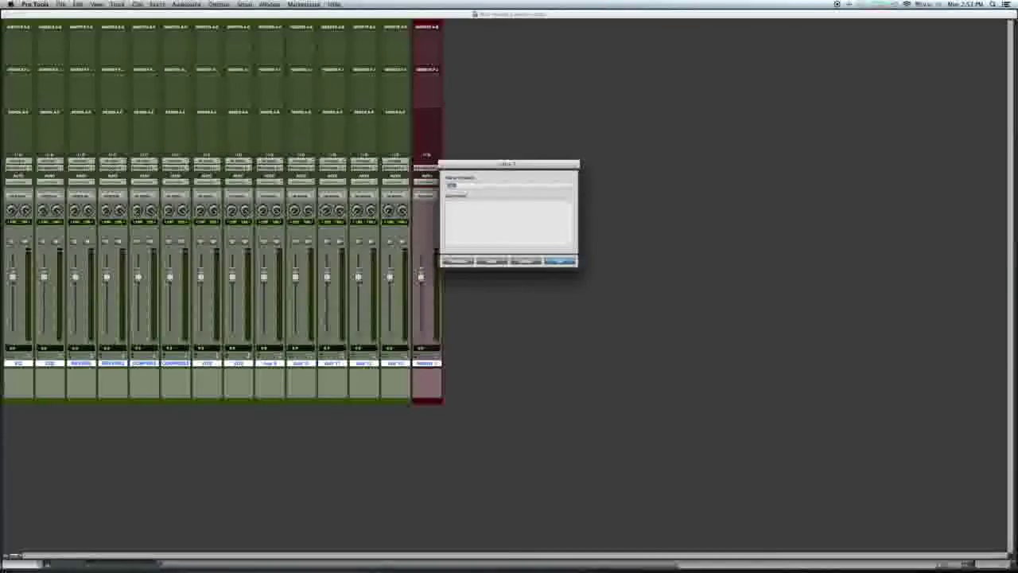
key("Return")
key("Return")
key("Return")
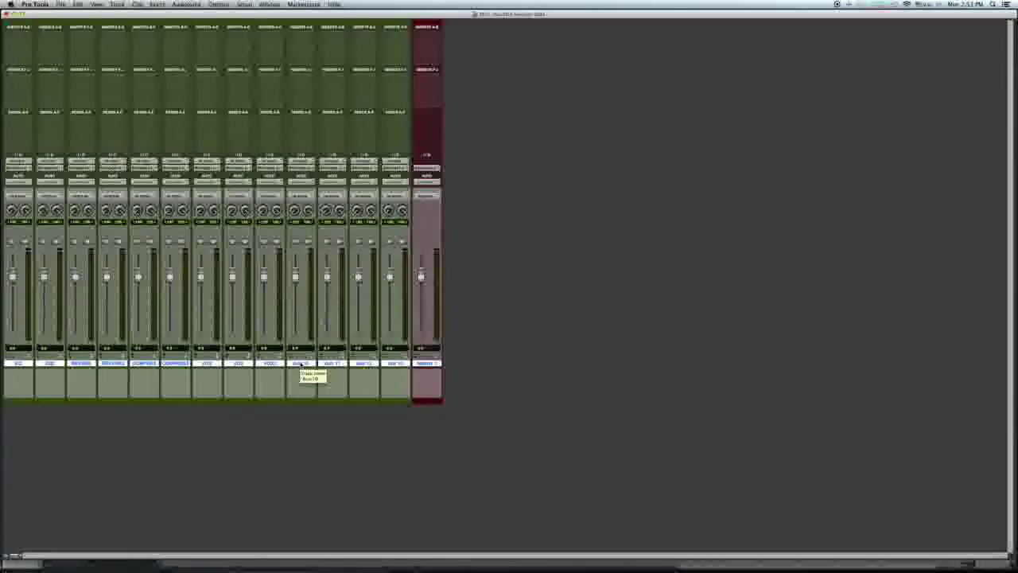
Rename the tenth aux track VOX4 and the eleventh aux track VOX5.
double_click(300, 363)
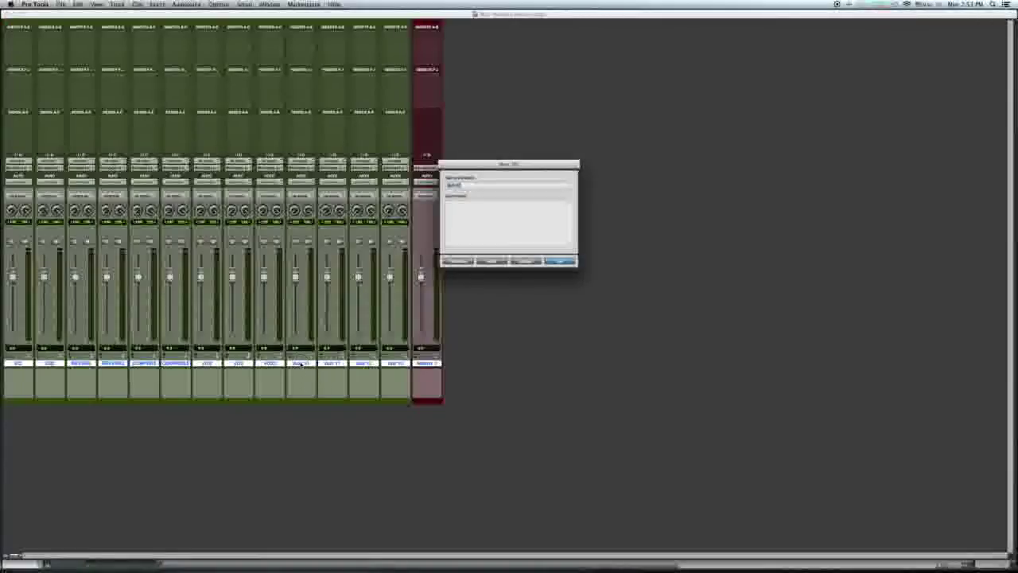
type("VOX44")
key("super+Right")
type("VOX5")
key("Return")
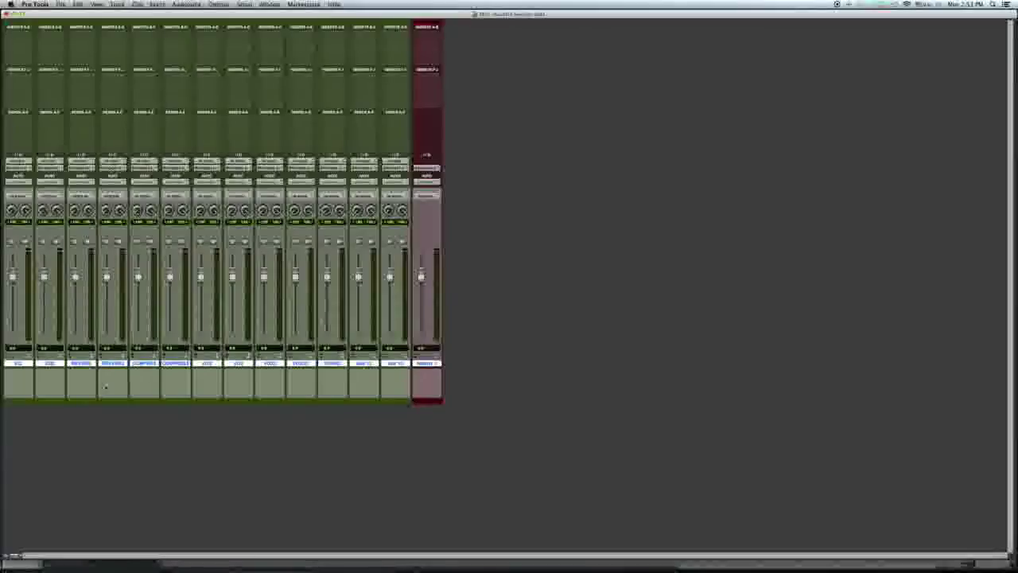
Rename the twelfth aux track DELAY and the thirteenth aux track DELAY2.
double_click(360, 363)
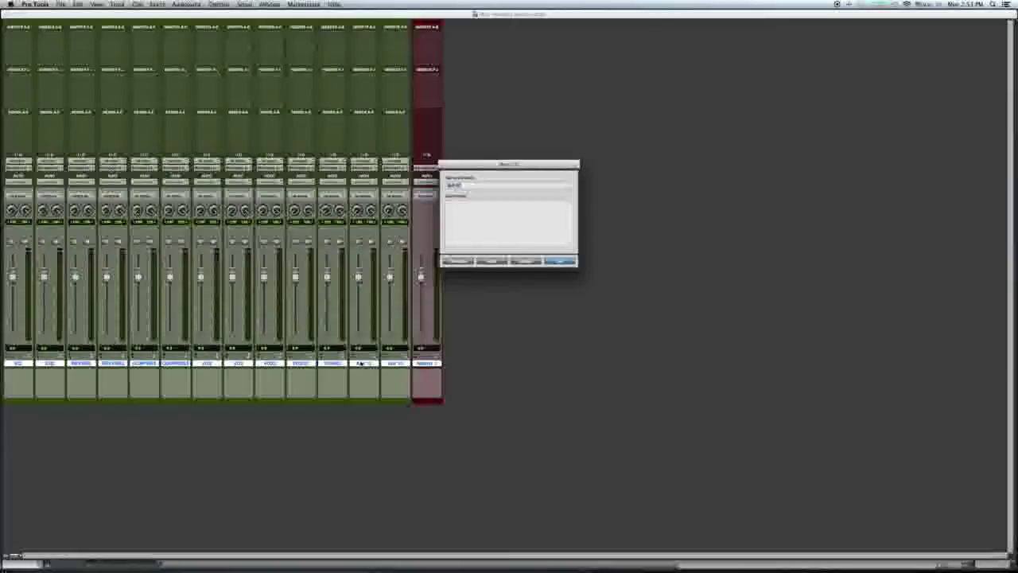
type("DELAY2")
key("super+a")
key("super+c")
key("super+Right")
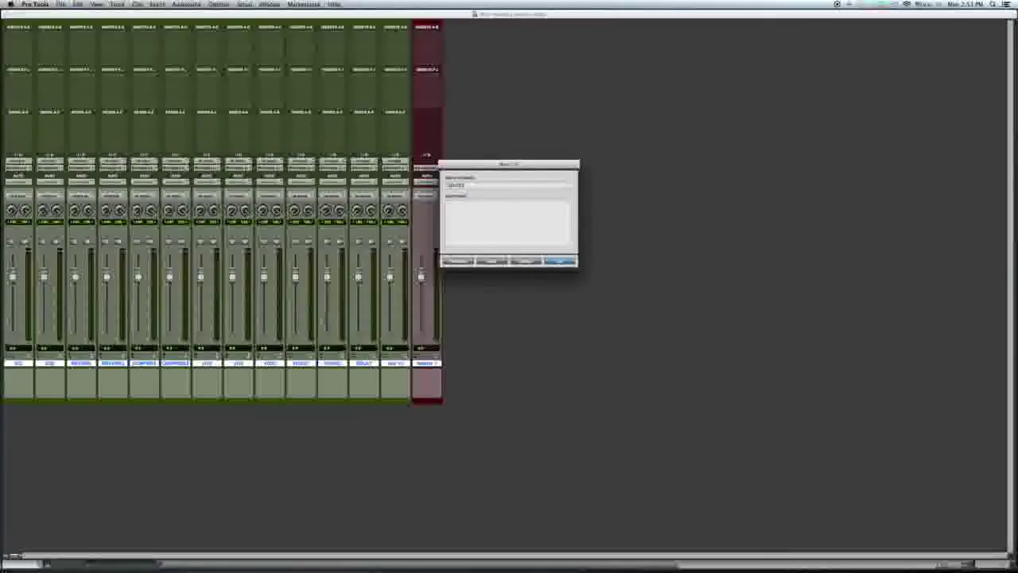
key("Return")
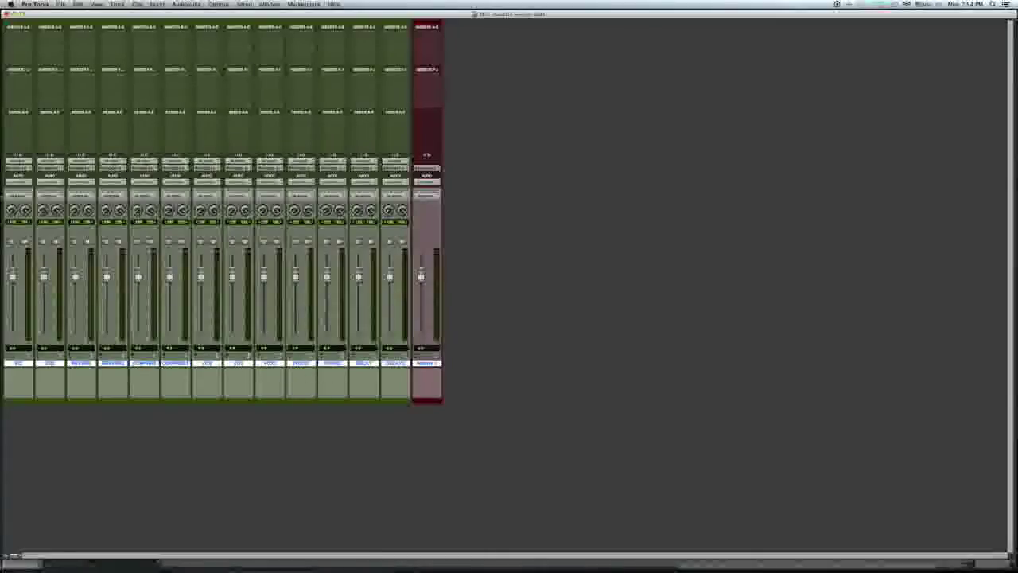
Insert the stereo EQ3 7-Band plug-in in the first insert slot of the EQ and EQ2 tracks.
left_click(21, 35)
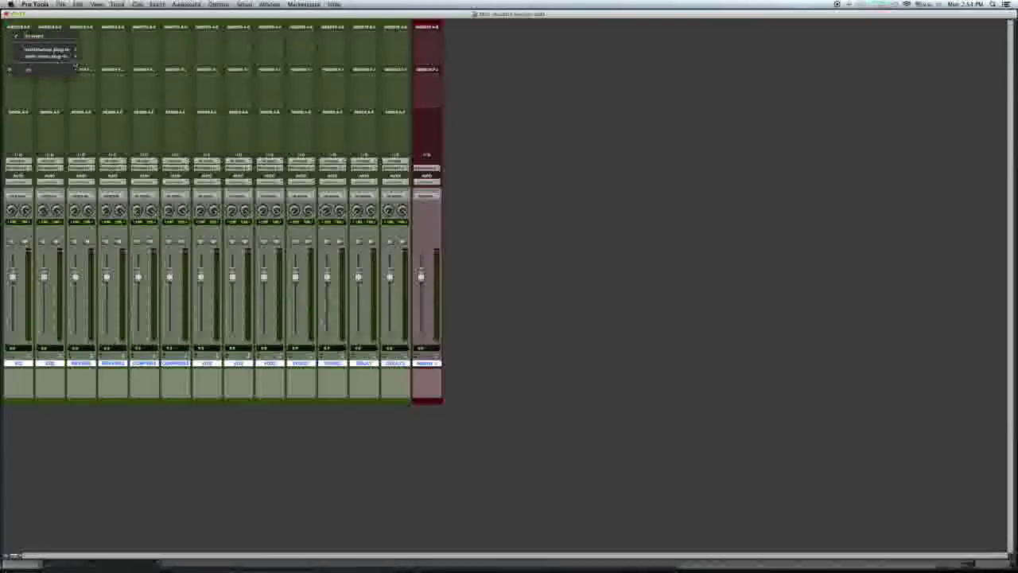
mouse_move(62, 55)
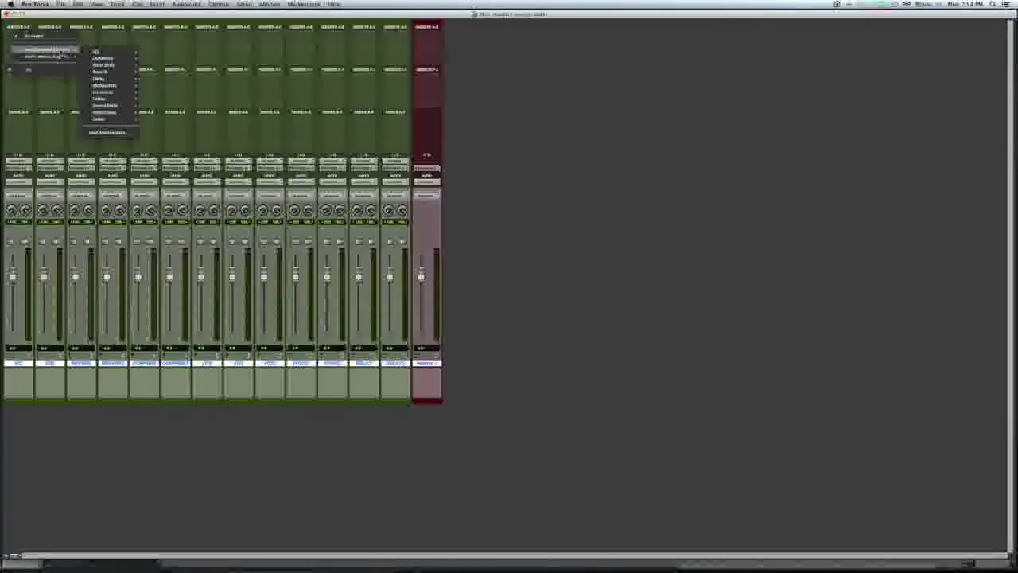
mouse_move(103, 52)
left_click(171, 70)
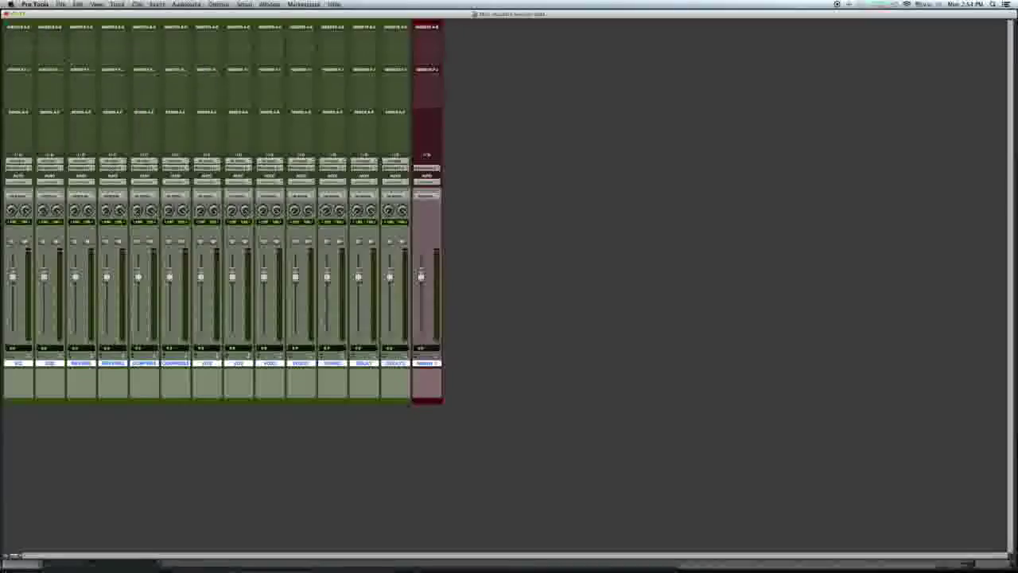
left_click(44, 34)
mouse_move(79, 56)
mouse_move(127, 52)
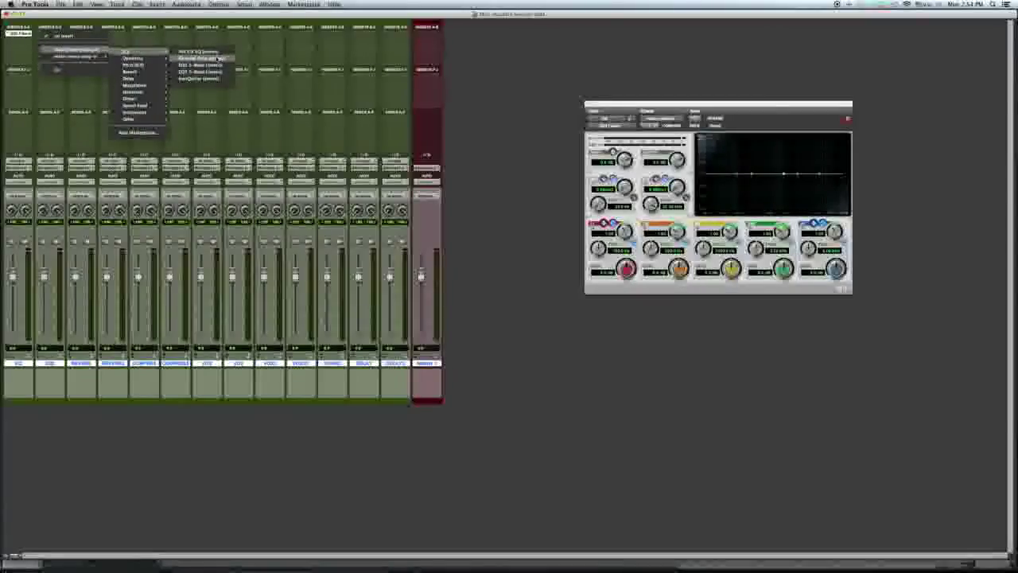
left_click(199, 71)
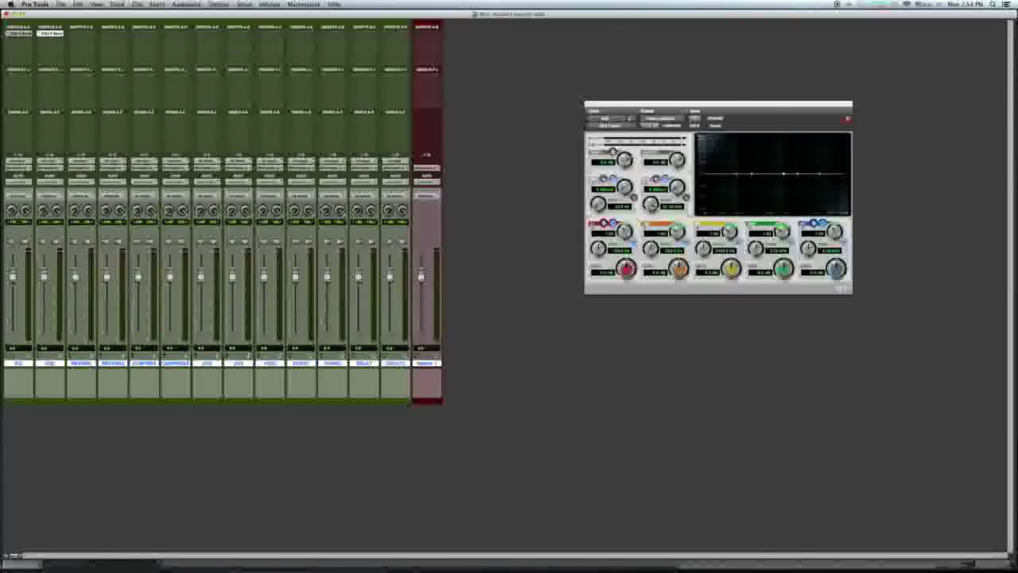
Insert the stereo D-Verb reverb in the first insert slot of the REVERB and REVERB2 tracks.
left_click(81, 34)
mouse_move(112, 49)
mouse_move(188, 73)
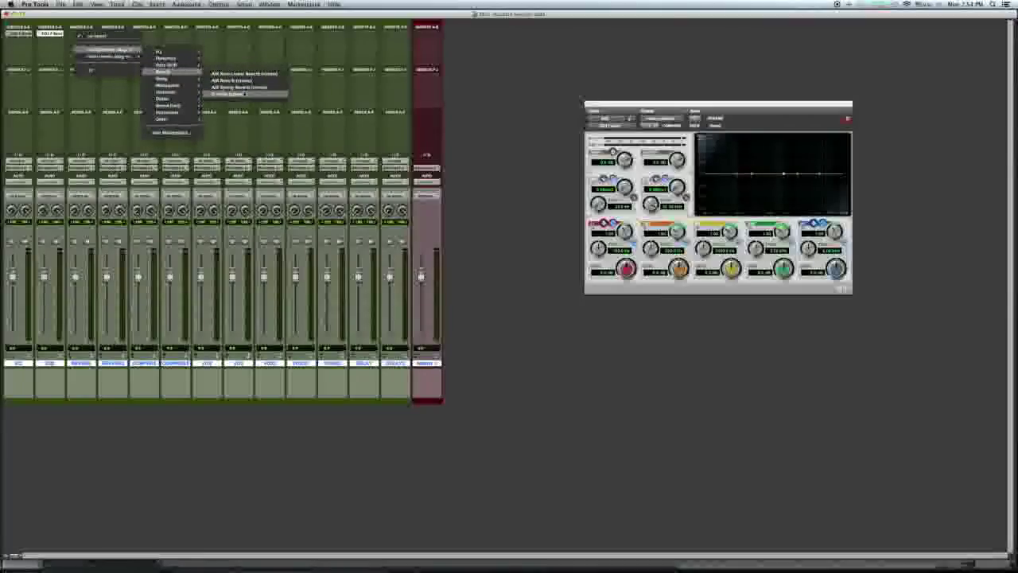
left_click(242, 93)
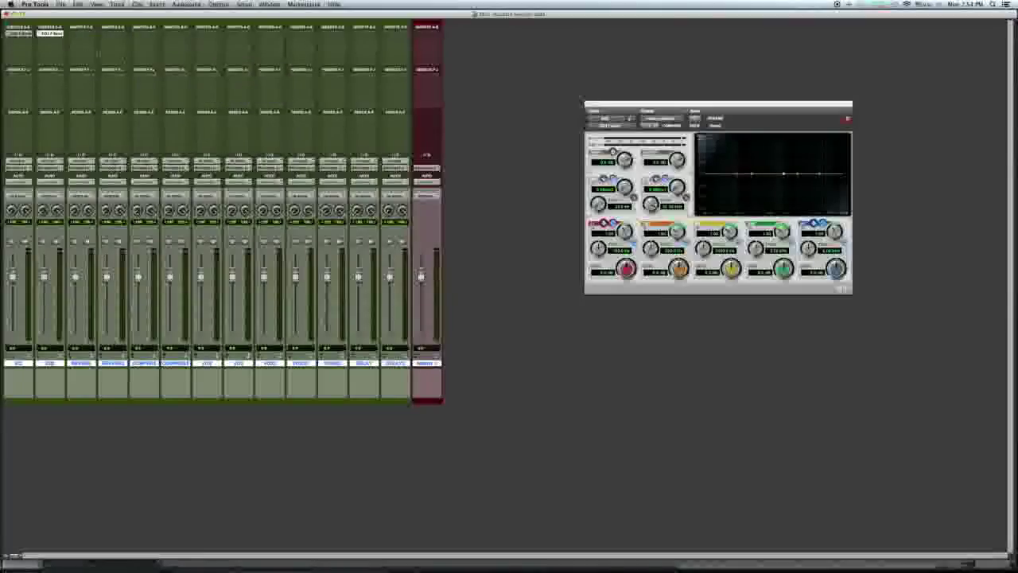
left_click(112, 34)
mouse_move(140, 51)
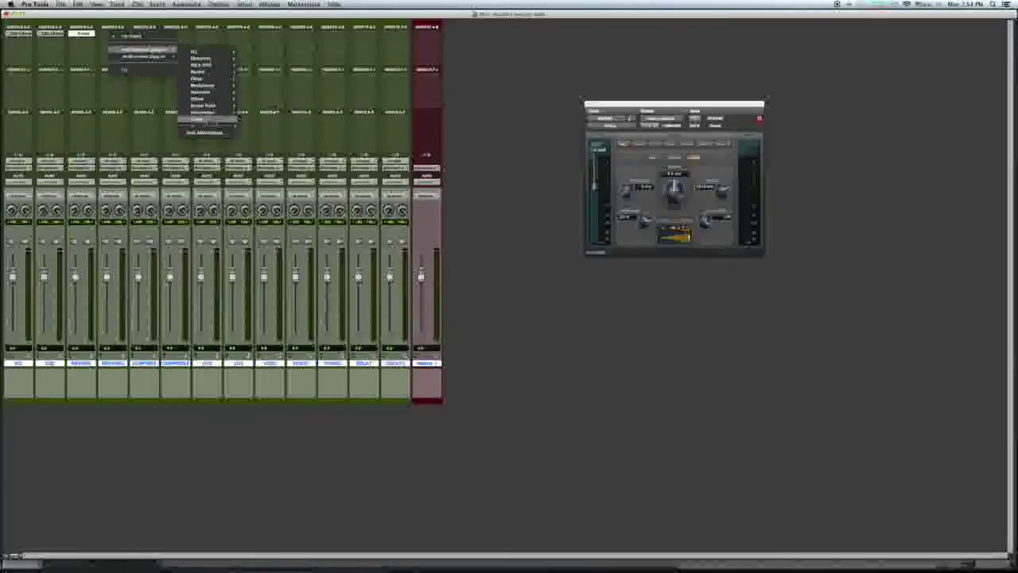
mouse_move(211, 72)
left_click(271, 87)
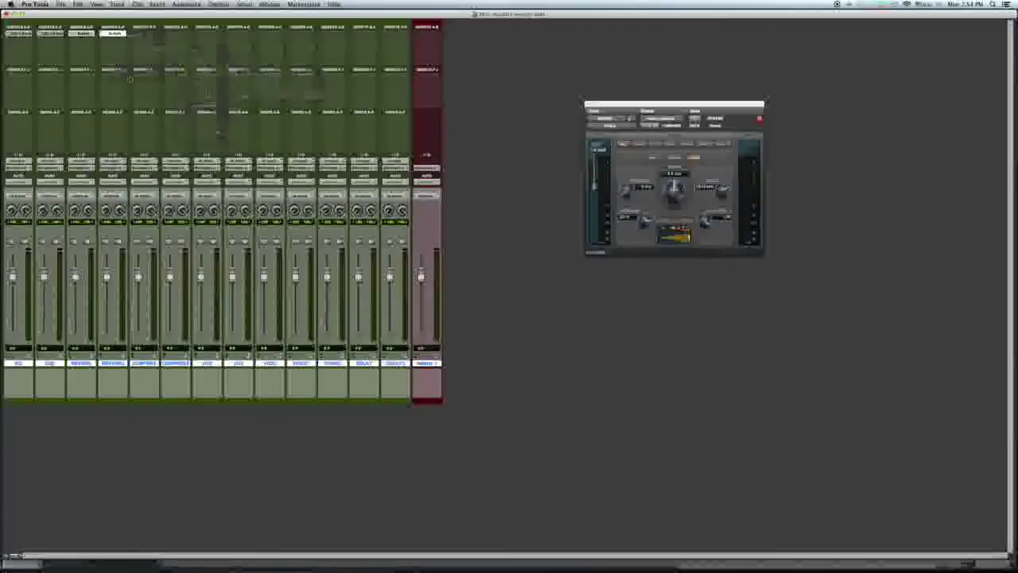
Insert the stereo Channel Strip dynamics plug-in in the first insert slot of the COMPRESS track.
left_click(143, 35)
mouse_move(179, 50)
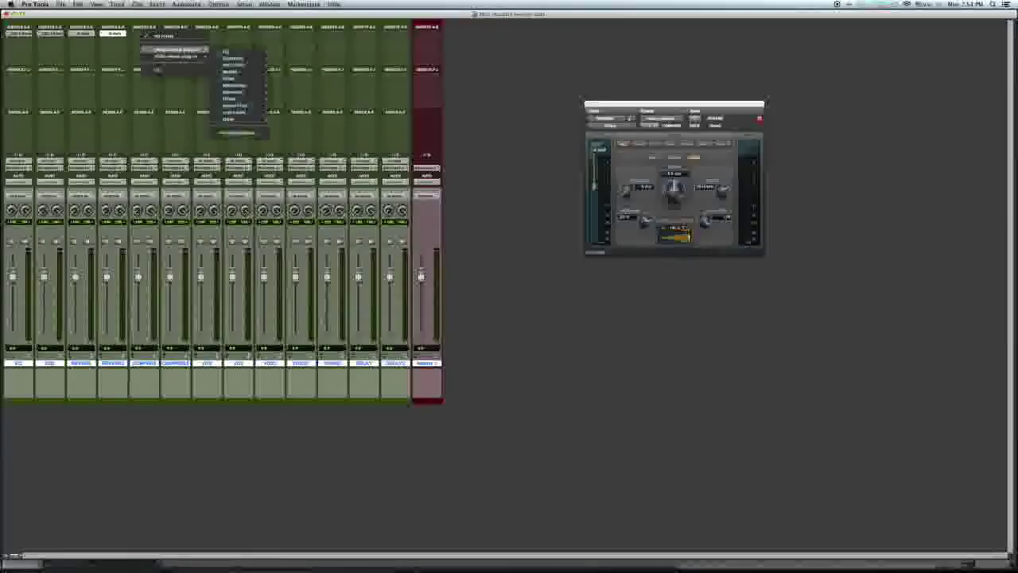
mouse_move(262, 59)
left_click(299, 66)
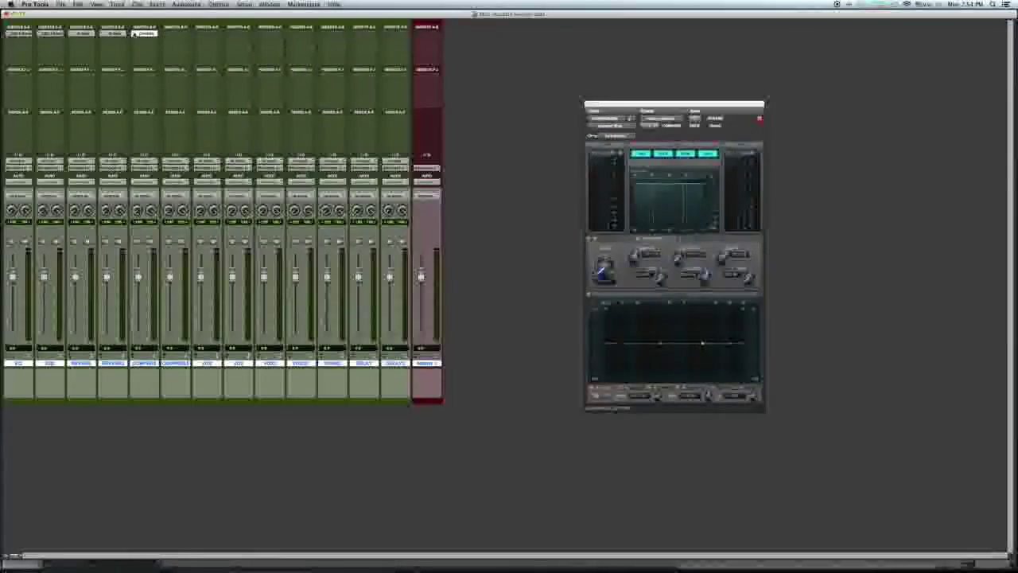
Replace the Channel Strip on COMPRESS with the stereo BF-76 compressor and insert BF-76 in COMPRESS2's first insert slot.
left_click(133, 34)
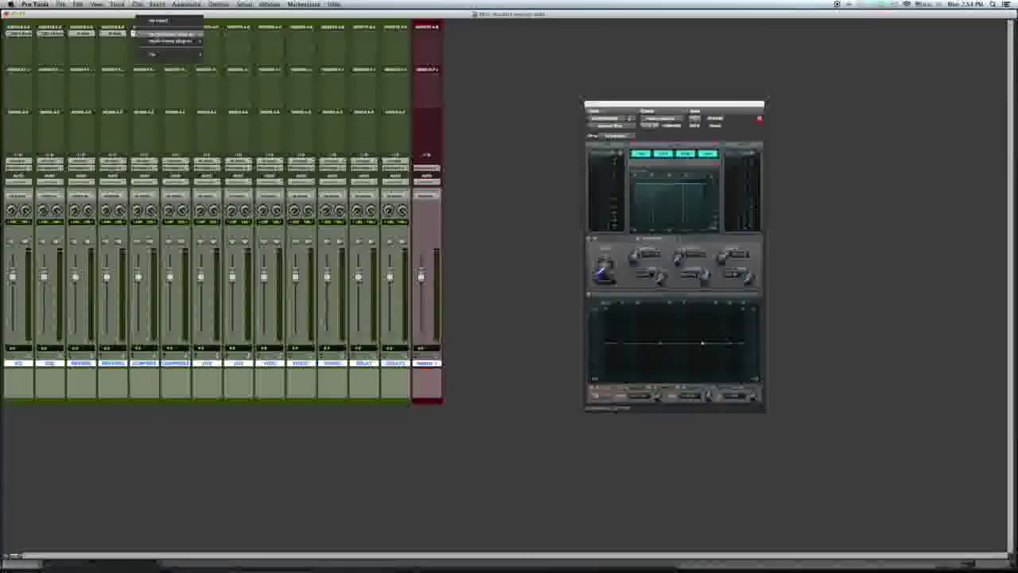
left_click(225, 32)
left_click(163, 35)
mouse_move(199, 49)
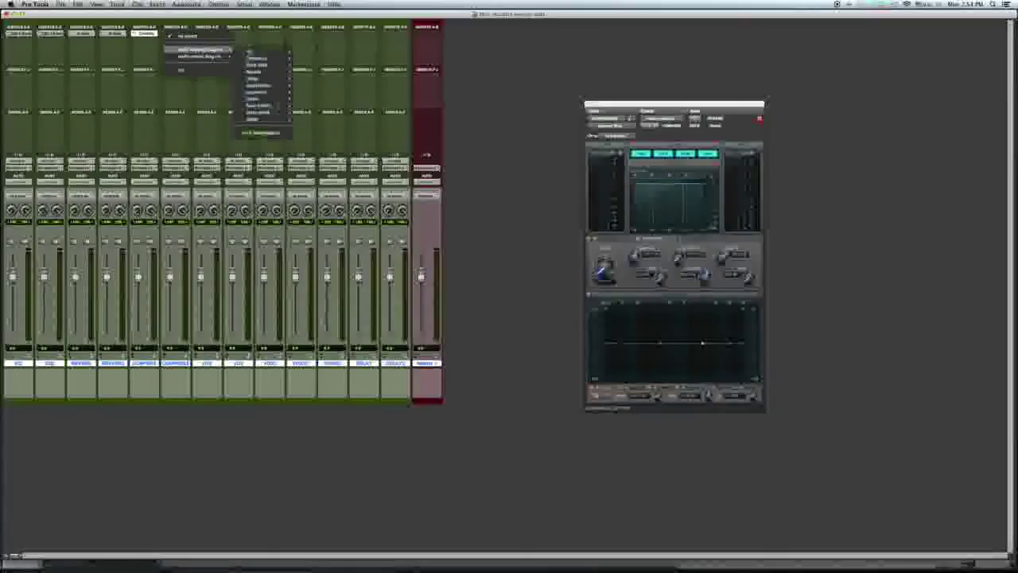
mouse_move(249, 58)
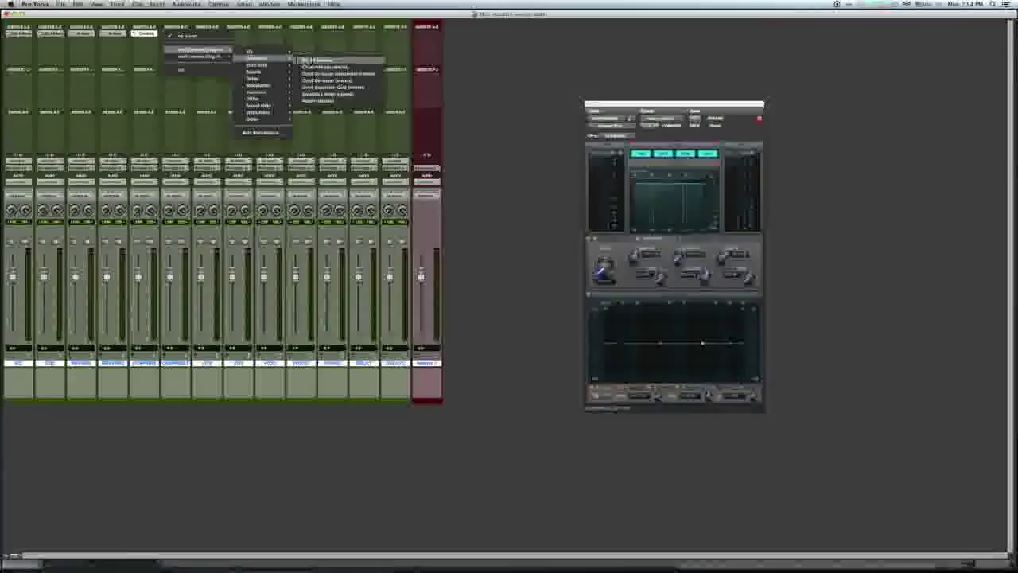
left_click(306, 59)
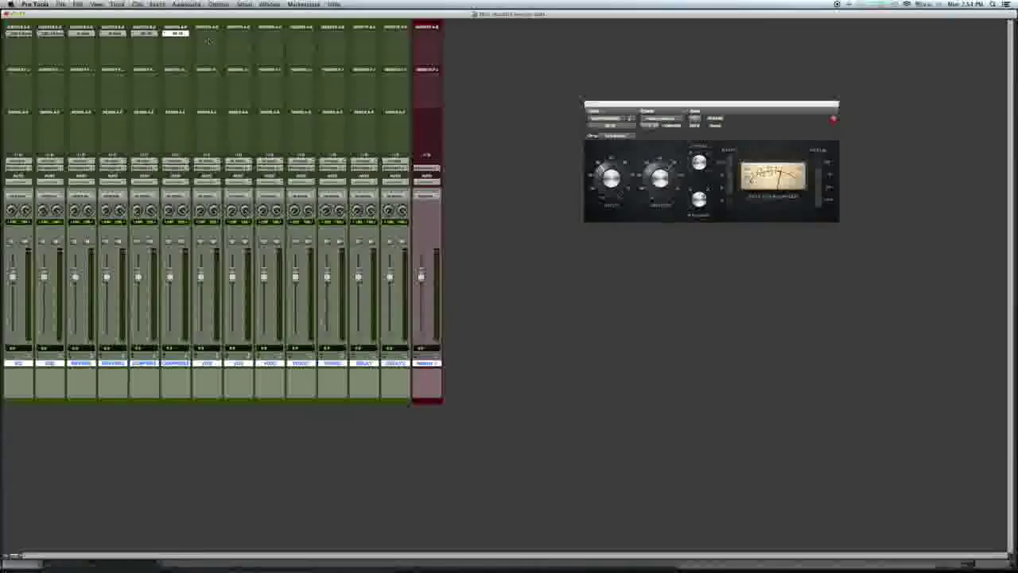
Insert the stereo D-Verb in the first slot and the stereo Mod Delay III in the second slot of the seventh aux track.
left_click(205, 35)
mouse_move(246, 50)
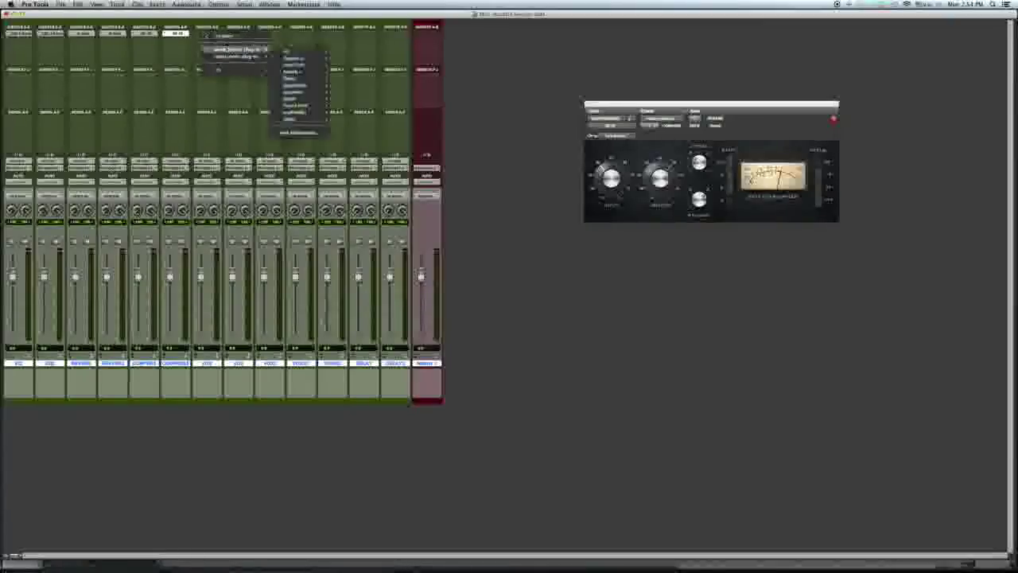
mouse_move(291, 71)
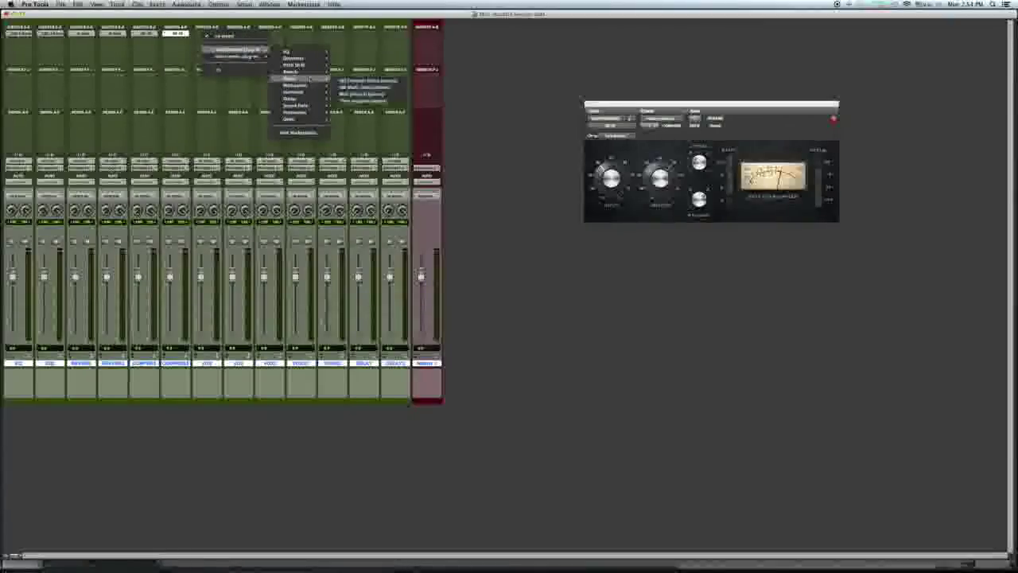
left_click(358, 94)
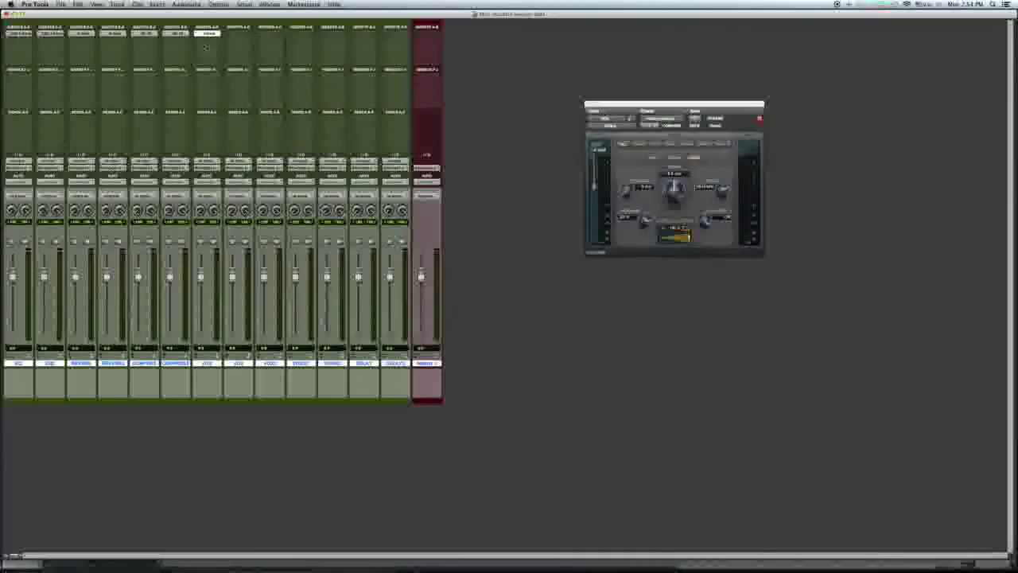
left_click(208, 33)
mouse_move(239, 63)
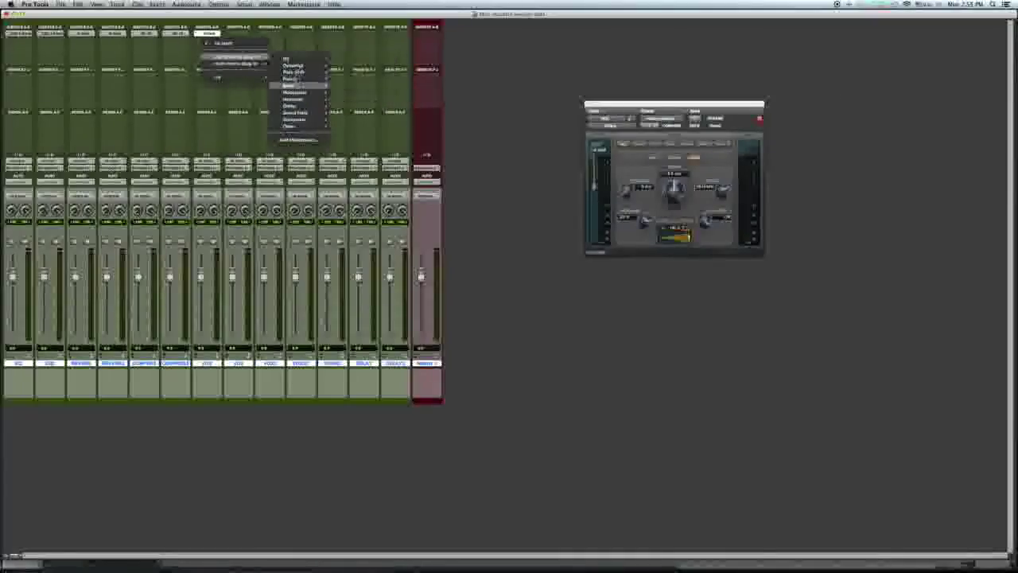
mouse_move(294, 85)
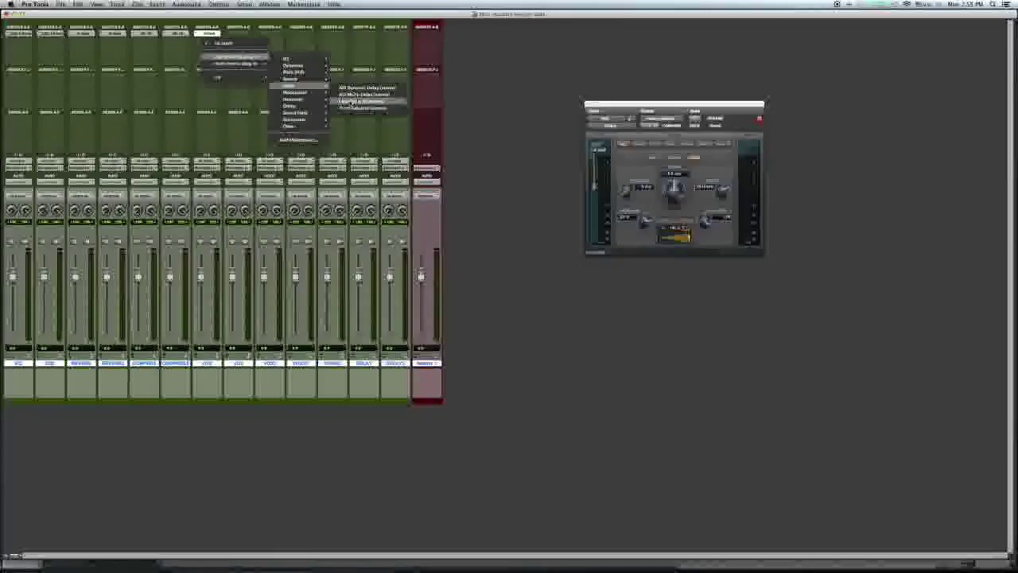
left_click(355, 101)
Insert the stereo Dyn3 Compressor/Limiter in the third slot and the stereo Channel Strip in the fourth slot of the seventh aux track.
left_click(205, 41)
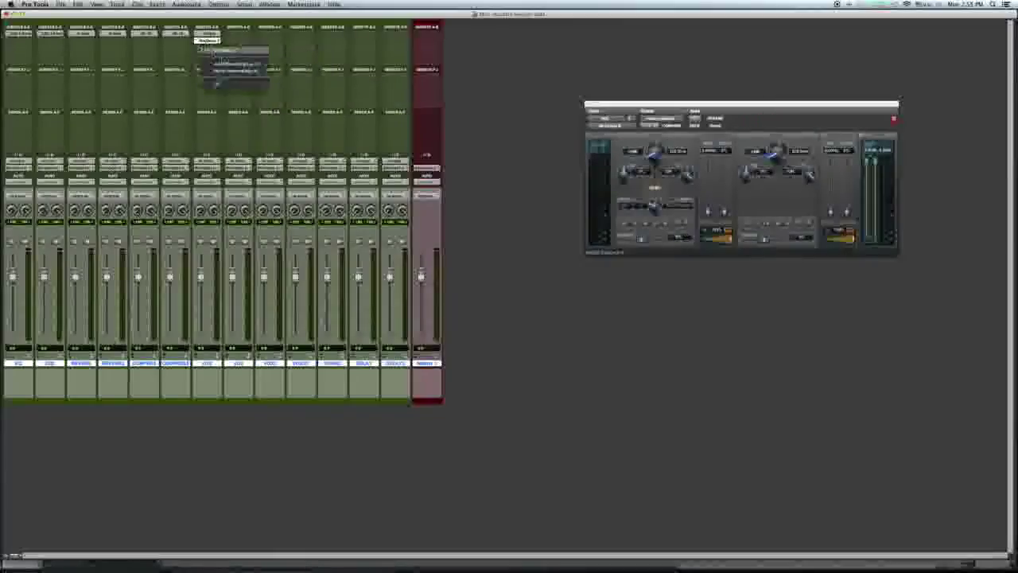
mouse_move(239, 64)
mouse_move(303, 93)
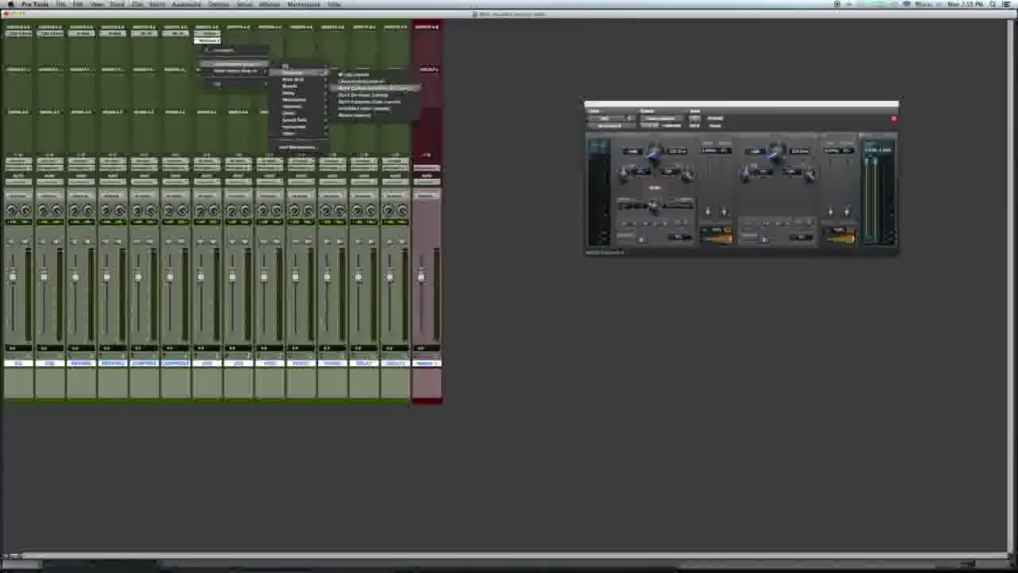
left_click(359, 94)
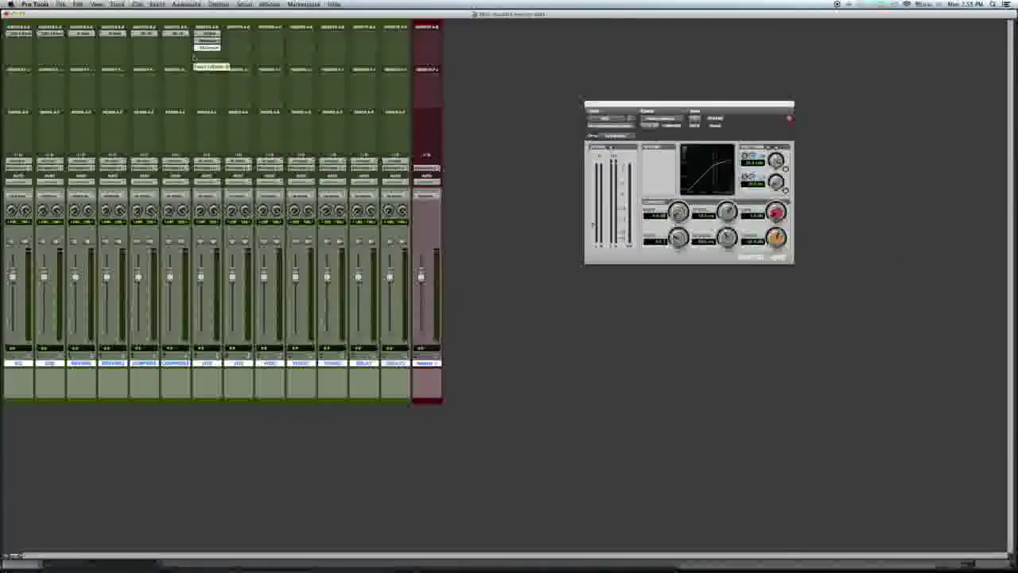
left_click(199, 56)
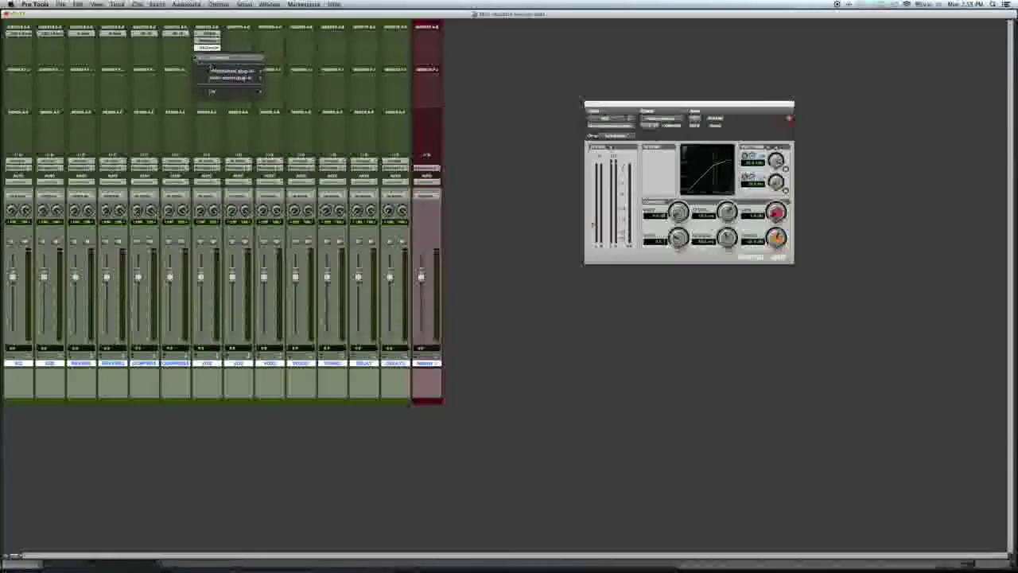
mouse_move(231, 72)
mouse_move(288, 72)
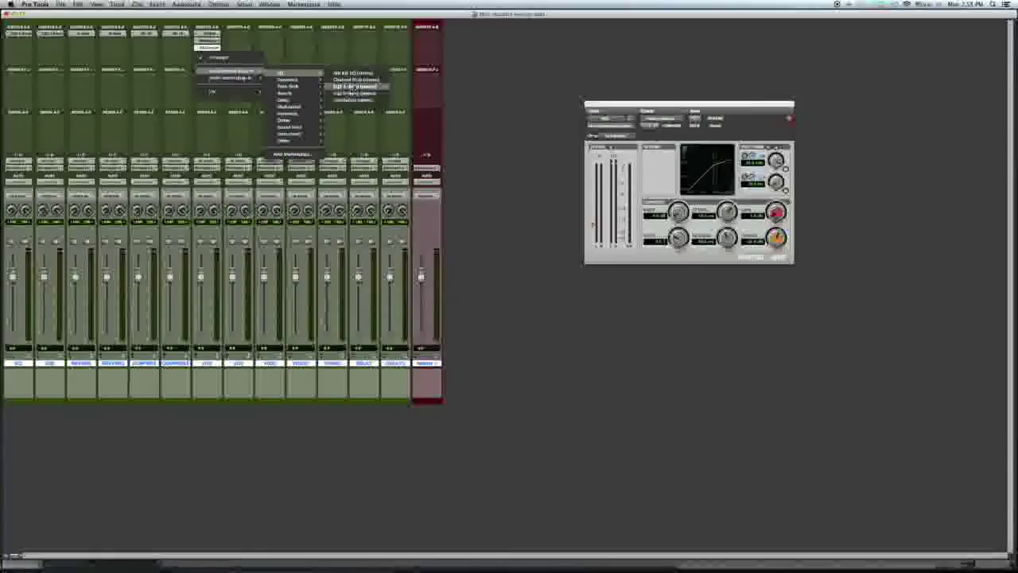
left_click(354, 79)
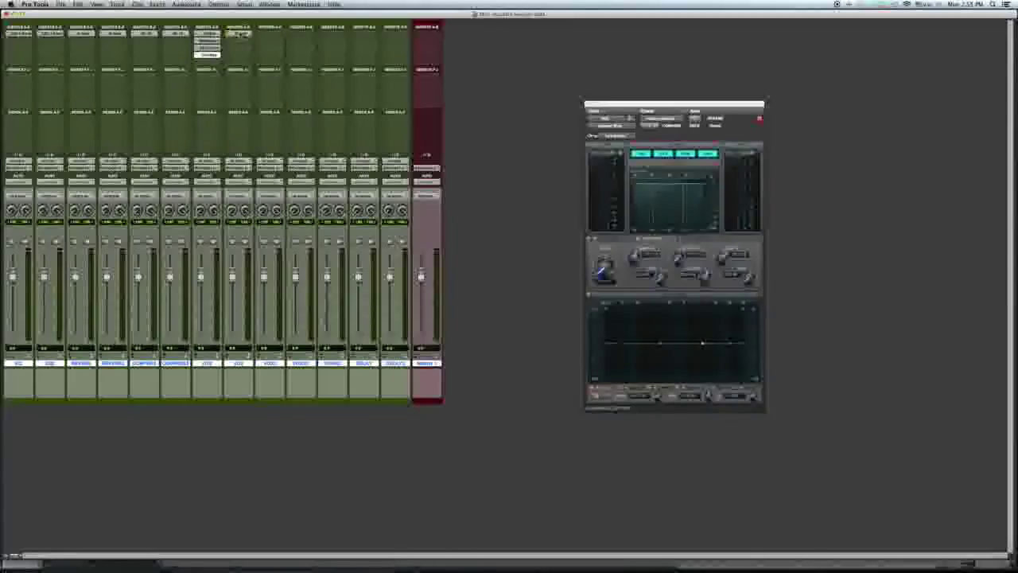
Copy the seventh aux track's four inserts to the same slots of the eighth and ninth aux tracks.
left_click_drag(211, 41, 235, 51)
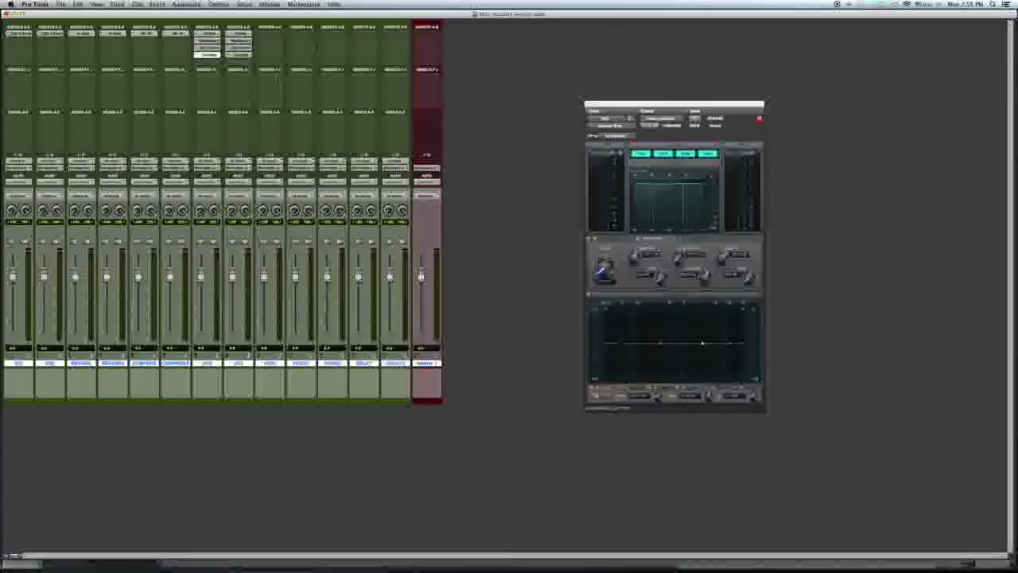
left_click_drag(244, 34, 271, 57)
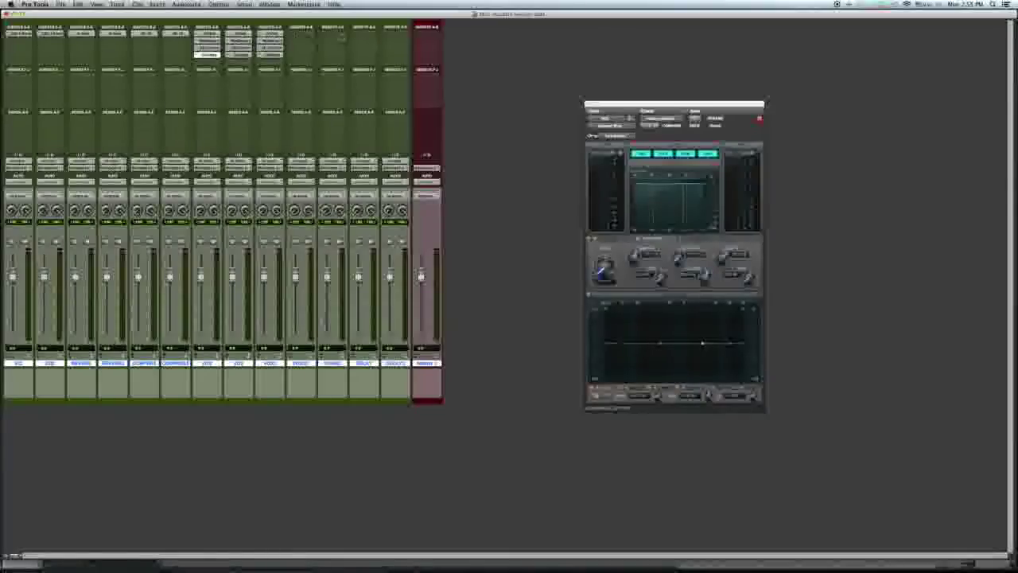
Copy the D-Verb, Mod Delay III and Channel Strip inserts to the same slots of the tenth and eleventh aux tracks.
left_click_drag(278, 41, 302, 41)
left_click_drag(290, 35, 333, 40)
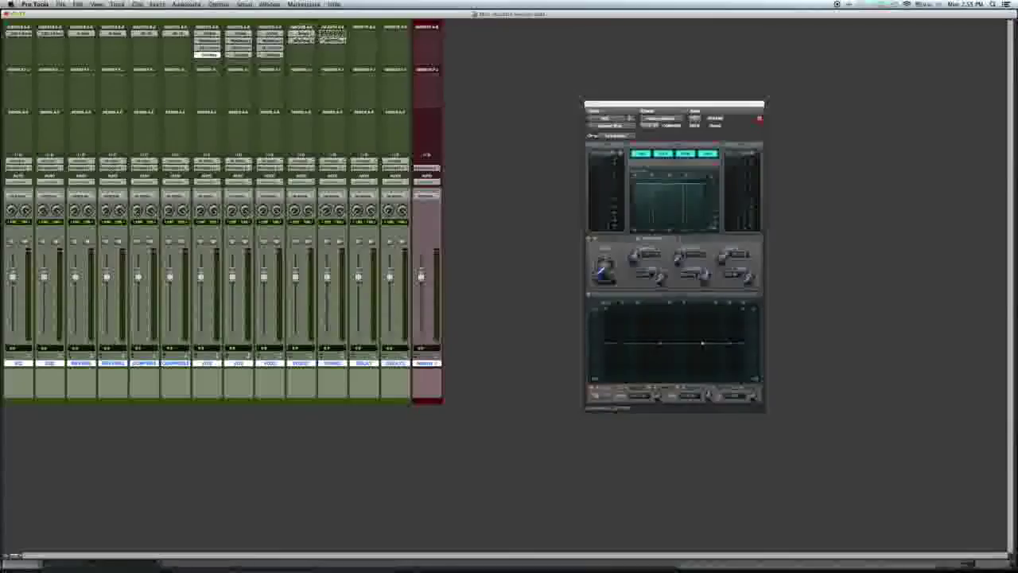
left_click(332, 39)
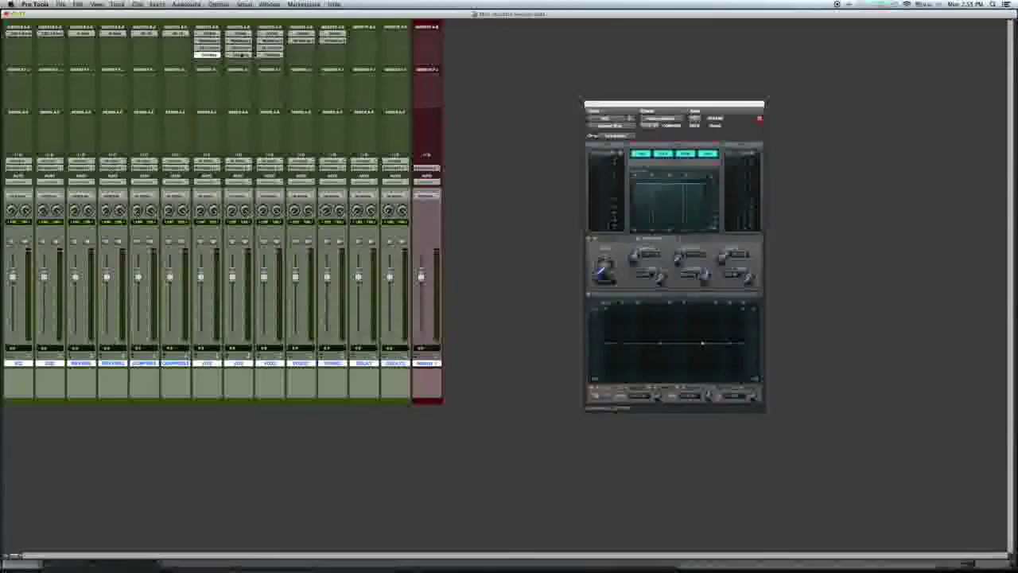
left_click_drag(276, 57, 337, 57)
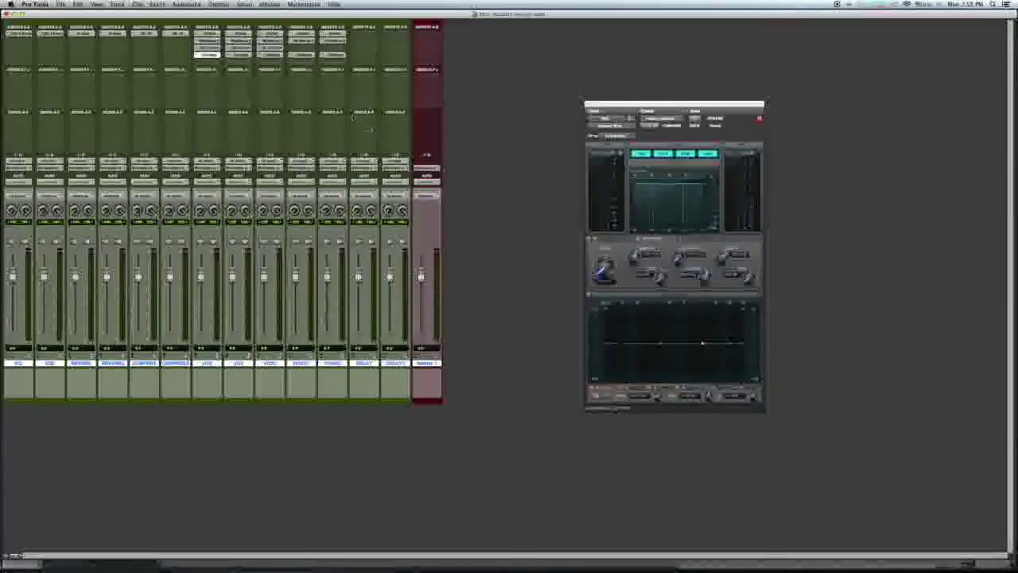
Insert the stereo Mod Delay III in the second slot of the DELAY track and copy it to DELAY2.
left_click(363, 33)
mouse_move(371, 58)
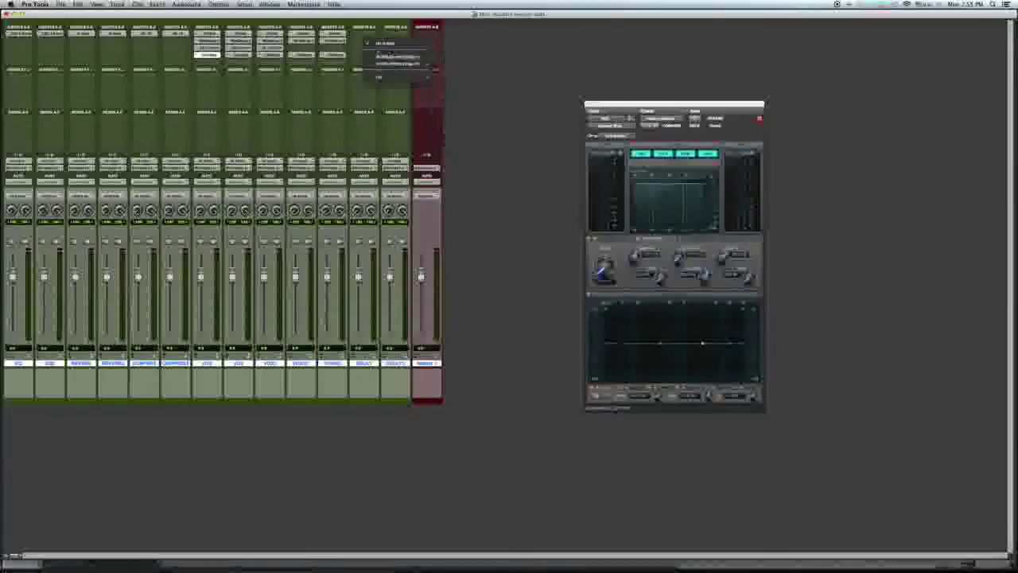
mouse_move(478, 79)
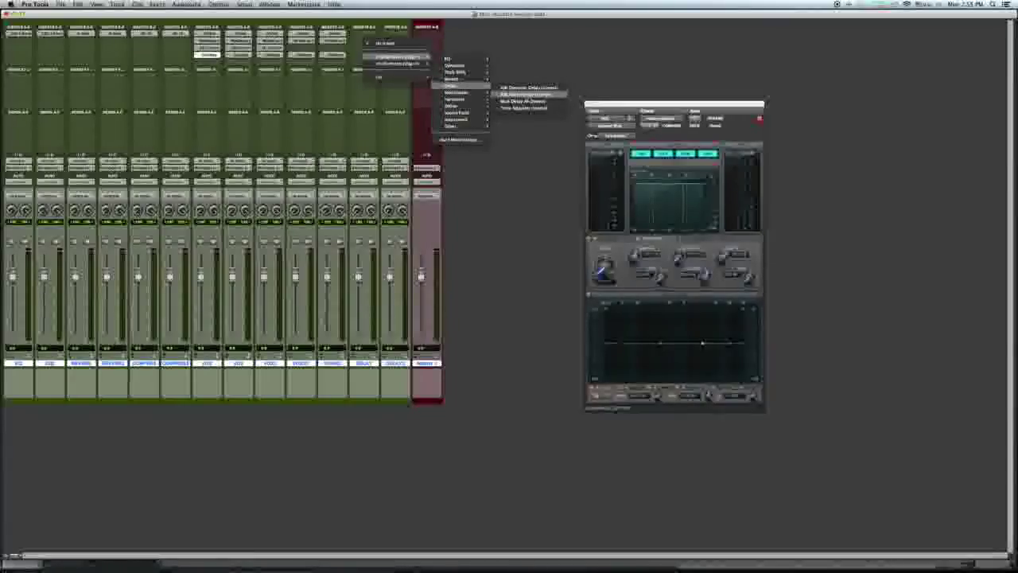
left_click(523, 101)
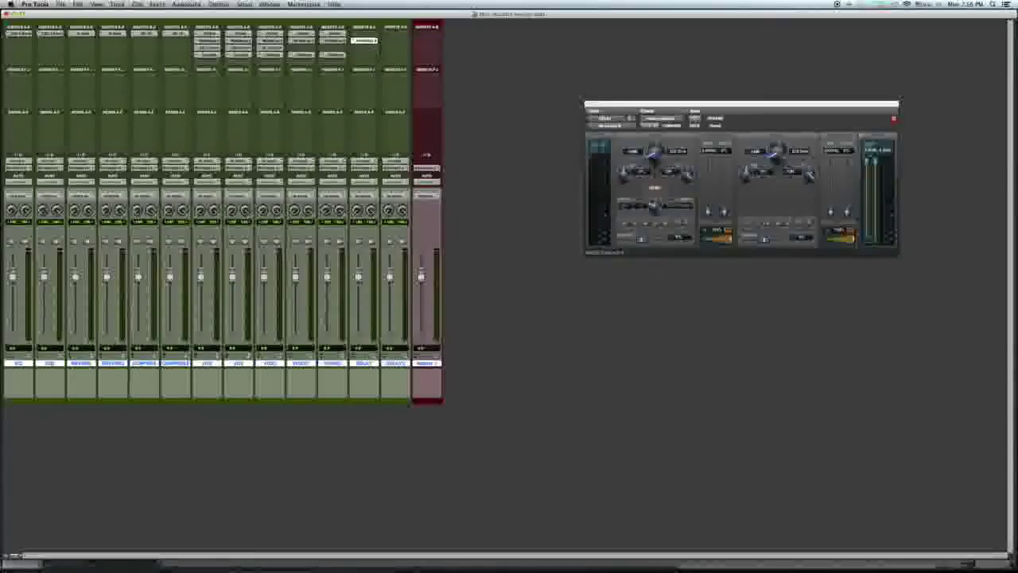
left_click(355, 40)
left_click(350, 40)
left_click_drag(365, 41, 396, 40)
Boost the high-frequency band's gain in the EQ3 7-Band plug-in on the EQ track.
left_click(20, 33)
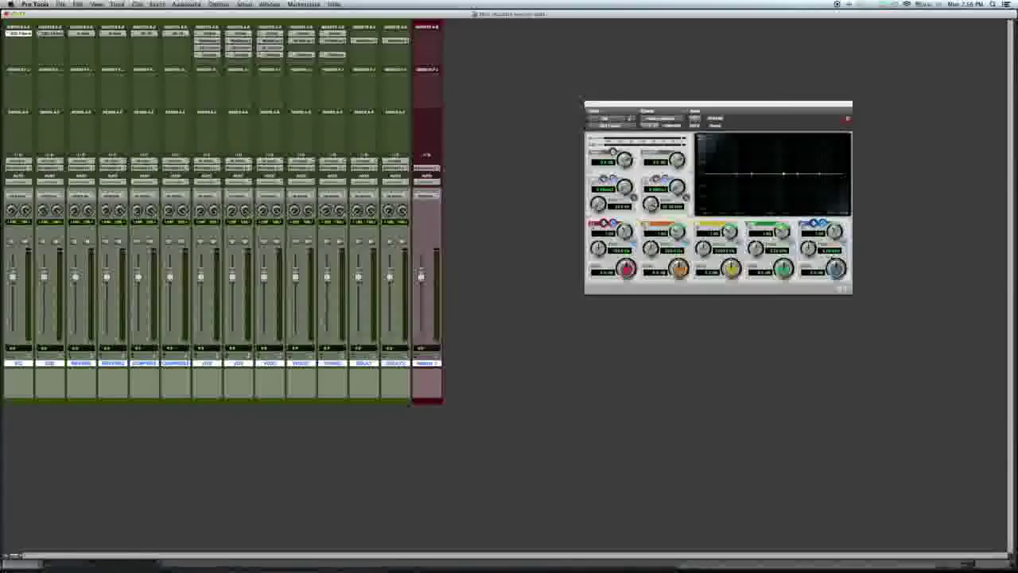
left_click_drag(835, 269, 830, 227)
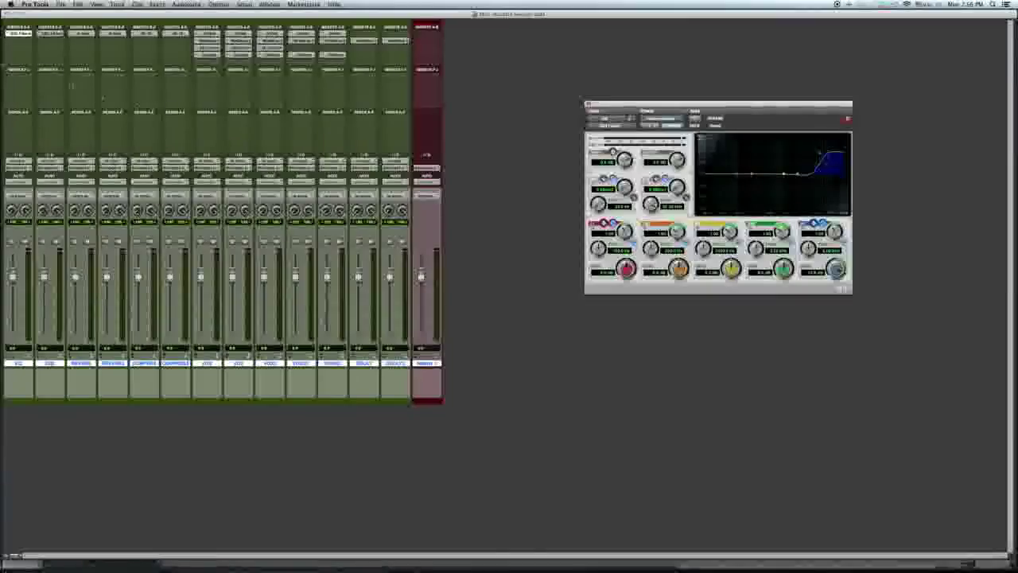
Reduce the mix amount of the D-Verb plug-in on the REVERB2 track.
left_click(51, 33)
left_click(82, 33)
left_click(113, 33)
left_click(144, 34)
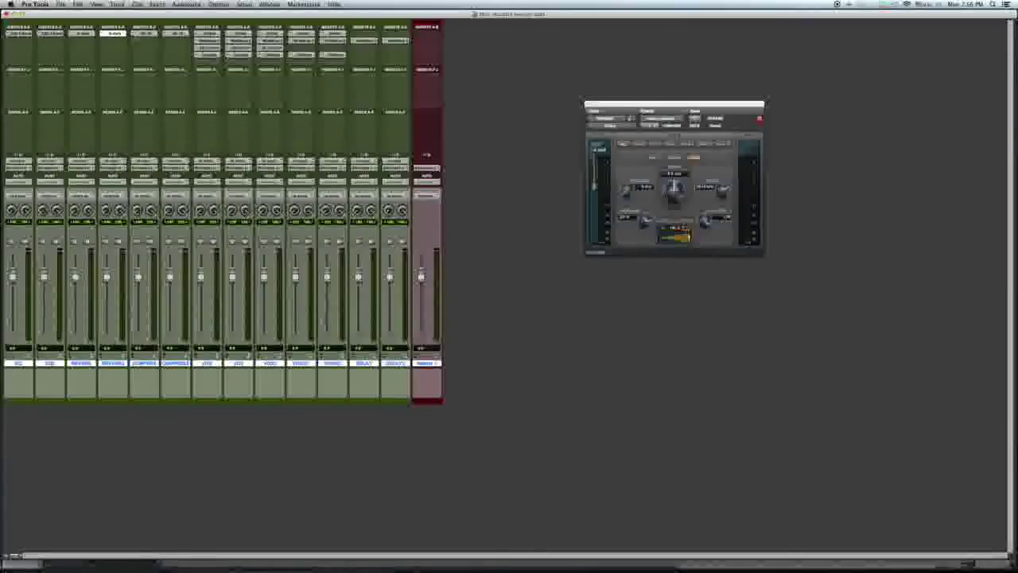
left_click_drag(689, 238, 677, 244)
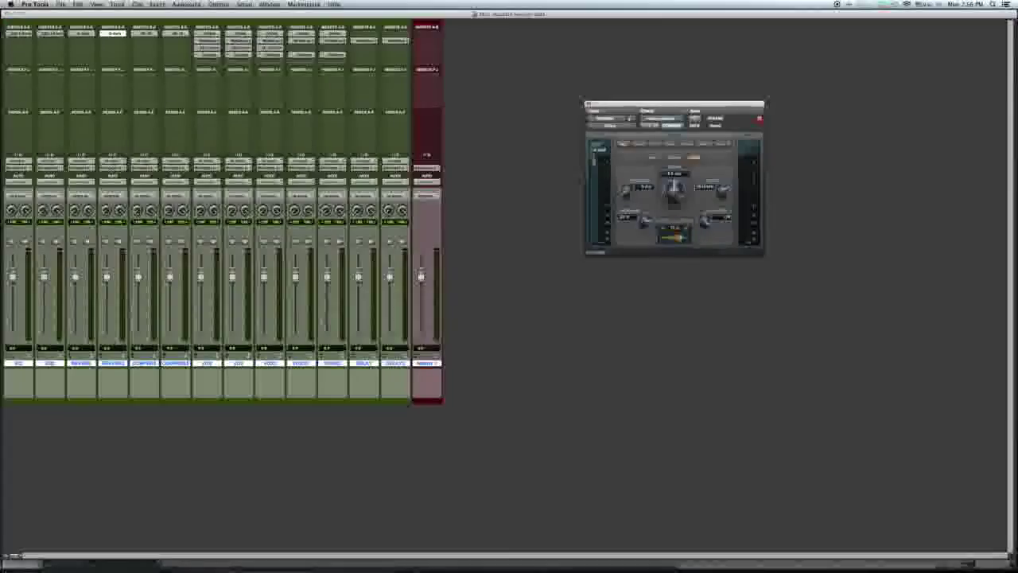
Check the BF-76 compressors on COMPRESS and COMPRESS2 and close the plug-in window.
left_click(175, 34)
left_click(144, 33)
mouse_move(652, 187)
left_mouse_down()
mouse_move(664, 170)
mouse_move(658, 198)
mouse_move(655, 190)
left_mouse_up()
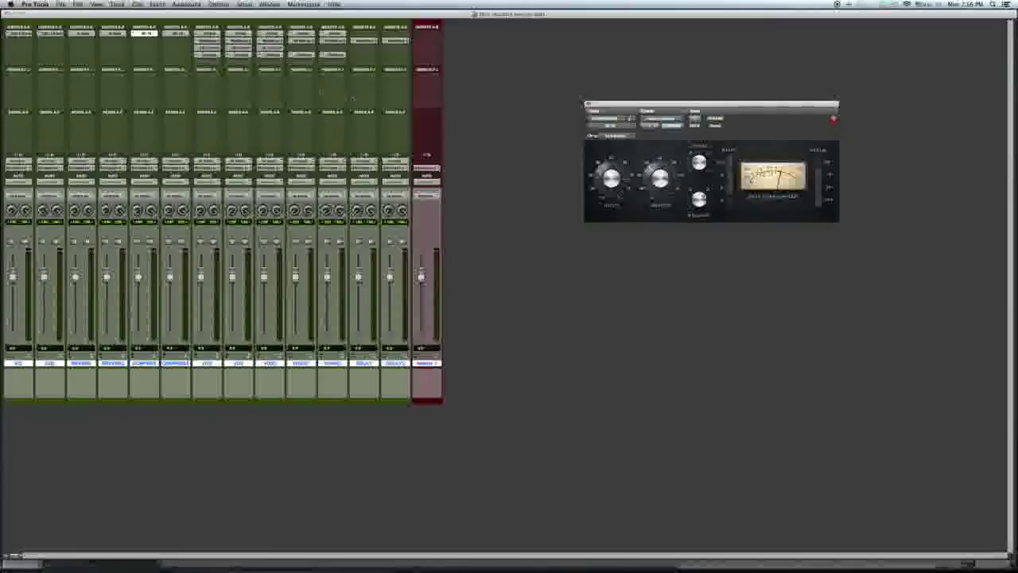
left_click(175, 33)
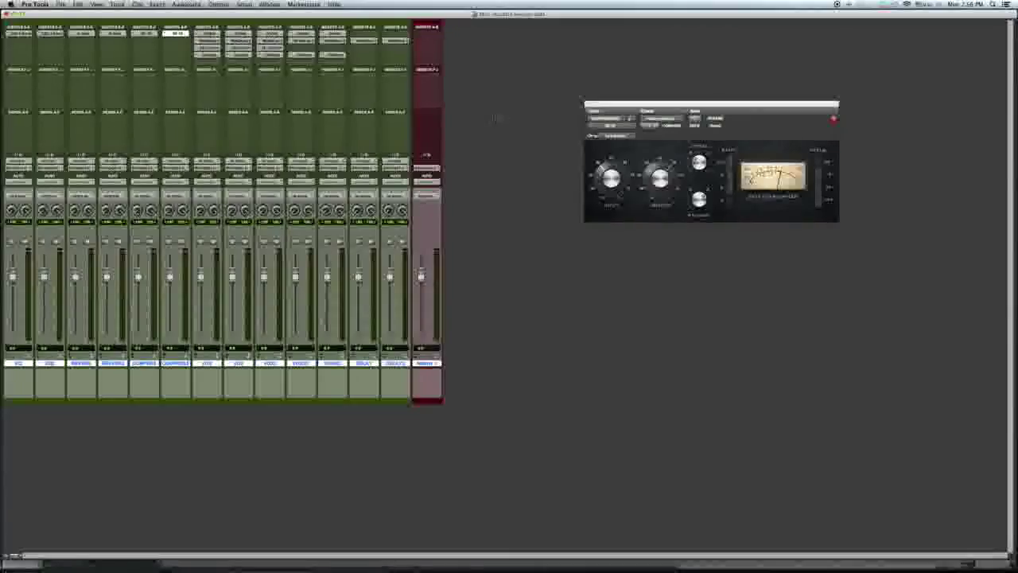
left_click(588, 104)
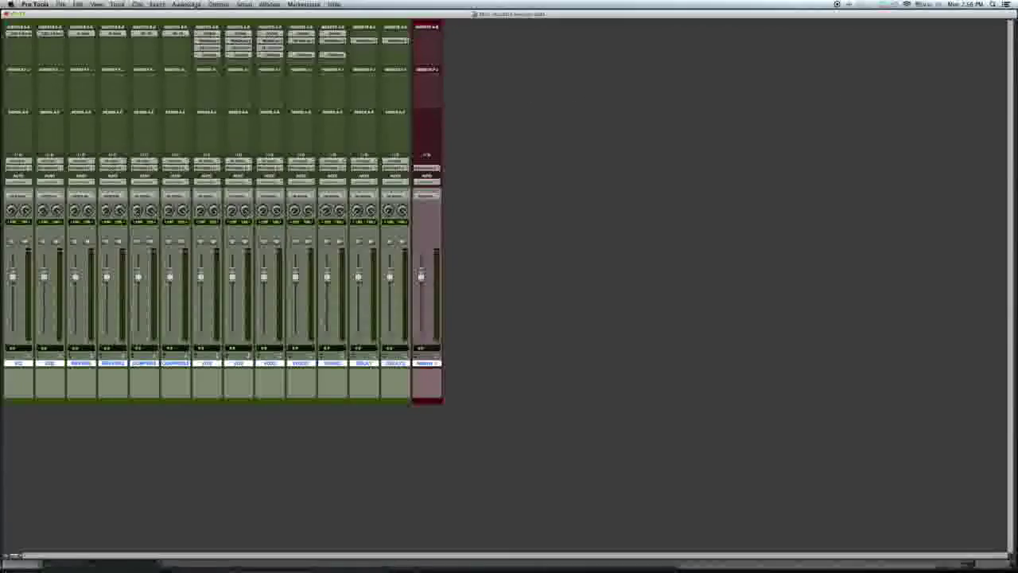
View the bus paths in the I/O Setup, highlight Bus 1-2 and close the dialog.
left_click(244, 4)
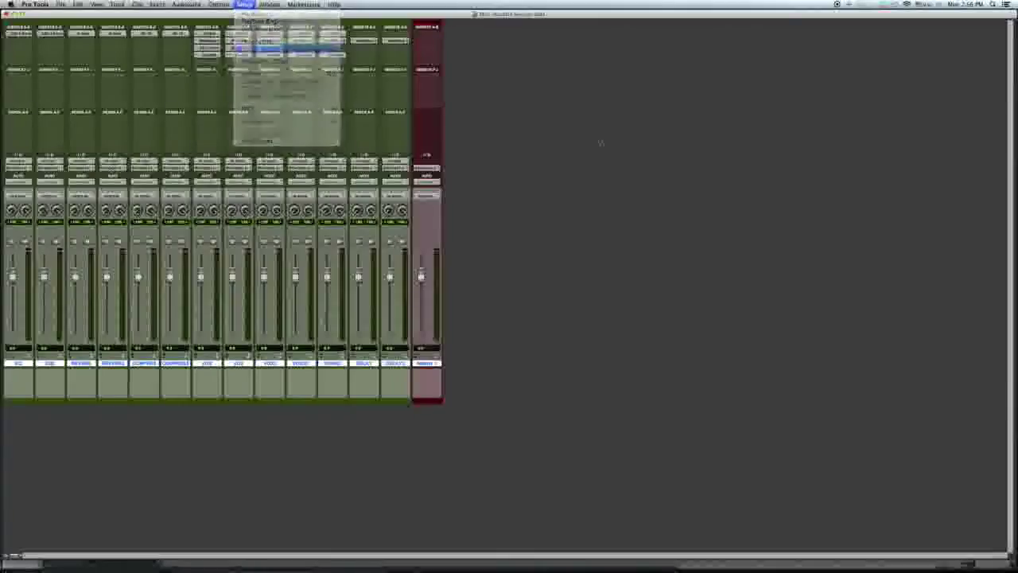
left_click(246, 49)
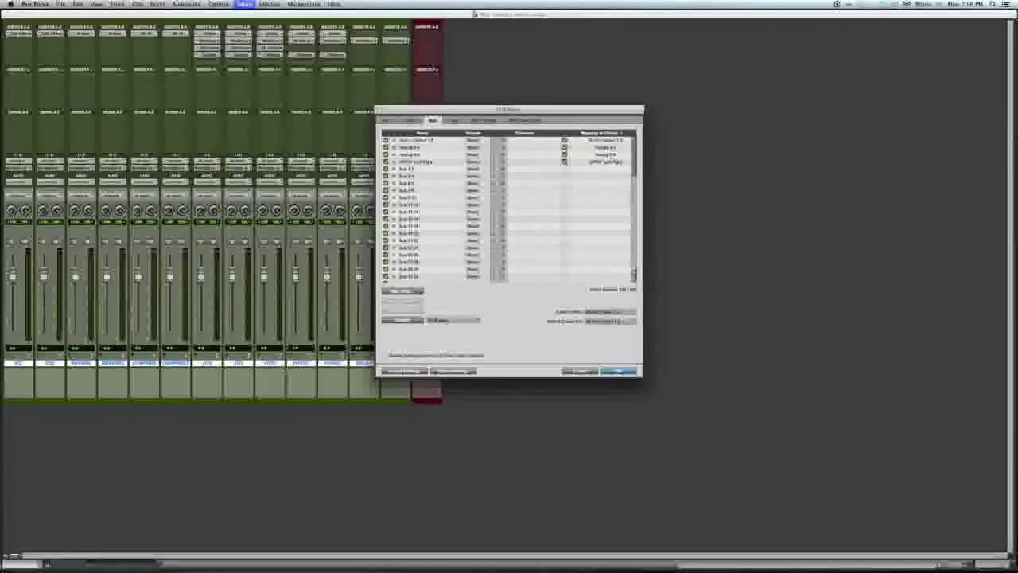
left_click(431, 170)
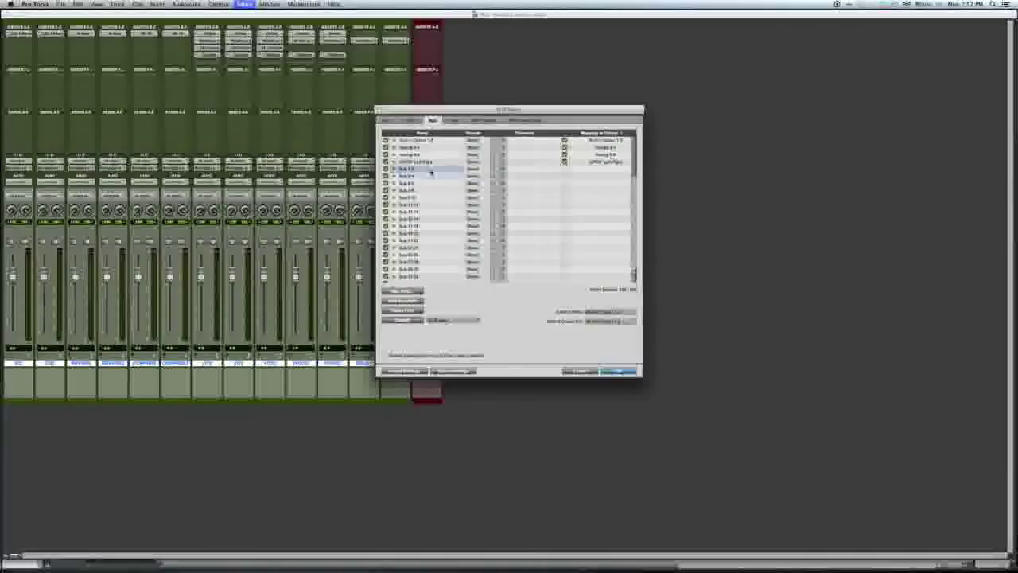
key("Return")
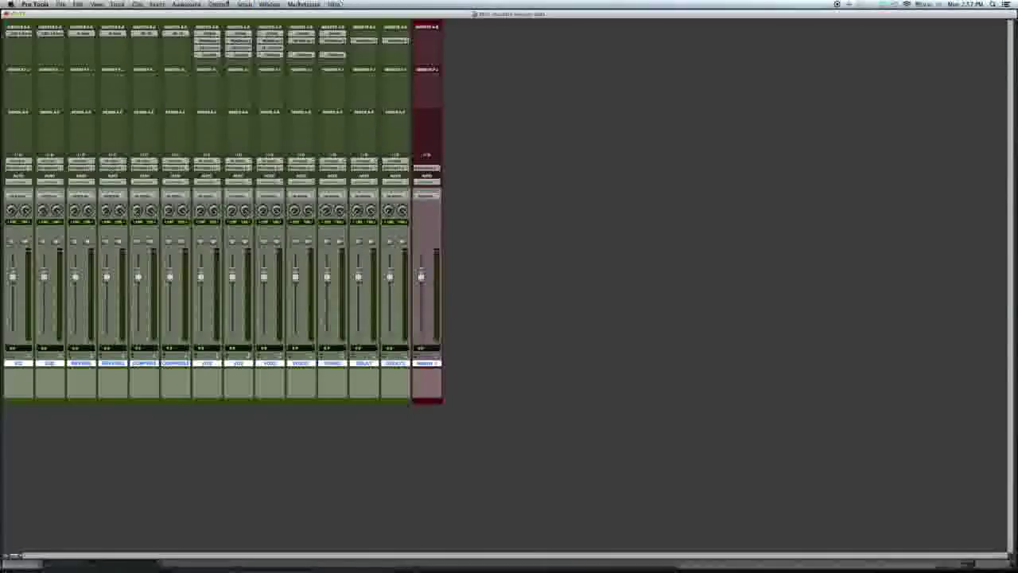
Open the bus list in the I/O Setup and rename Bus 1-2 and Bus 3-4 as EQ and EQ2.
left_click(244, 4)
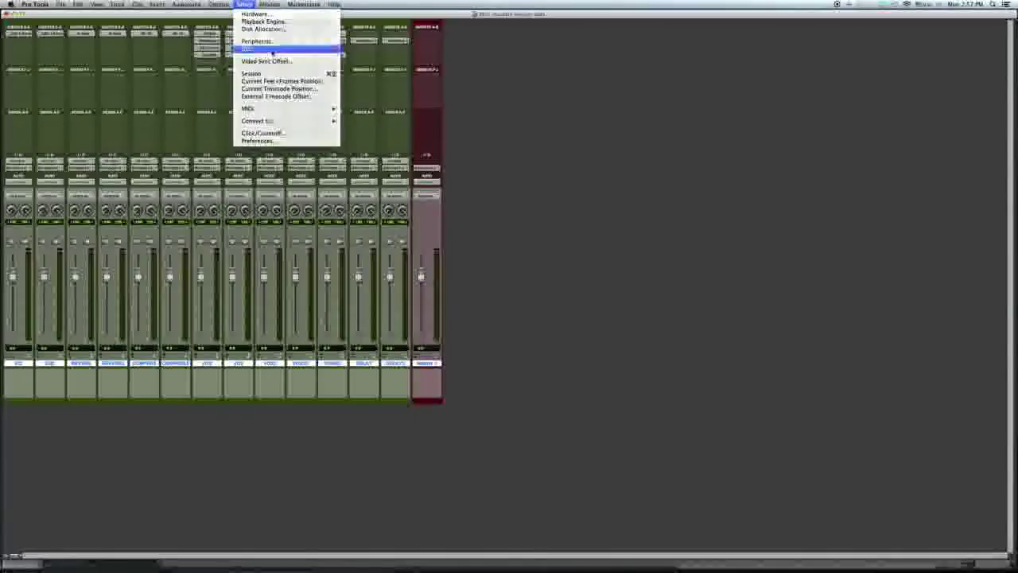
left_click(263, 45)
left_click(418, 169)
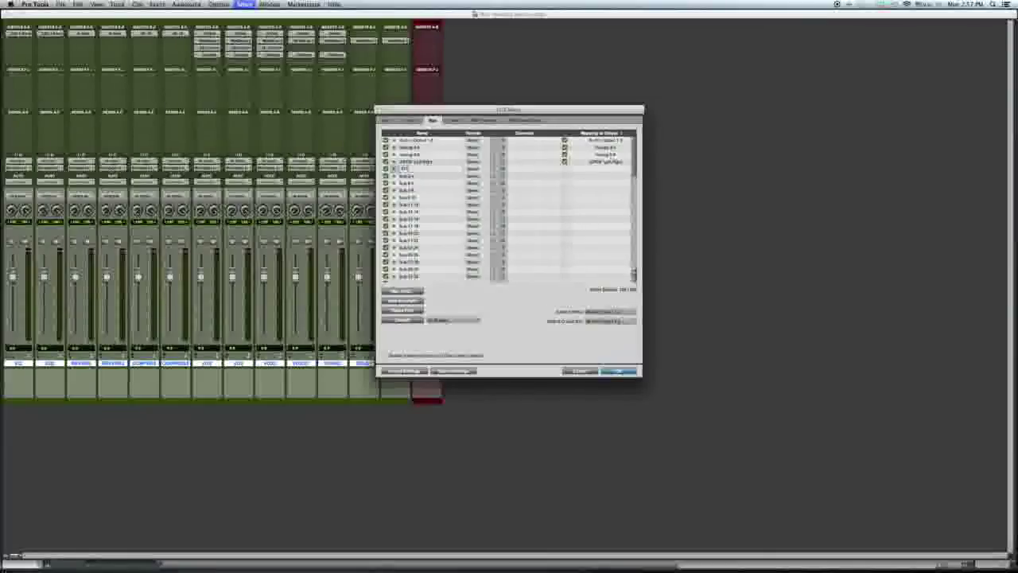
double_click(442, 177)
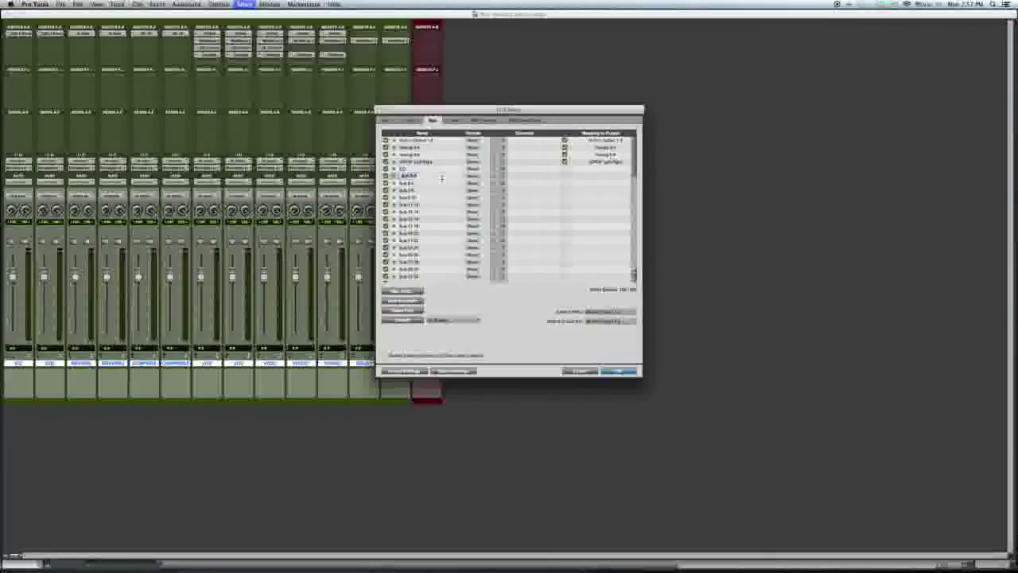
type("R")
Rename the two buses below EQ2 as REVERB and REVERB2.
double_click(433, 184)
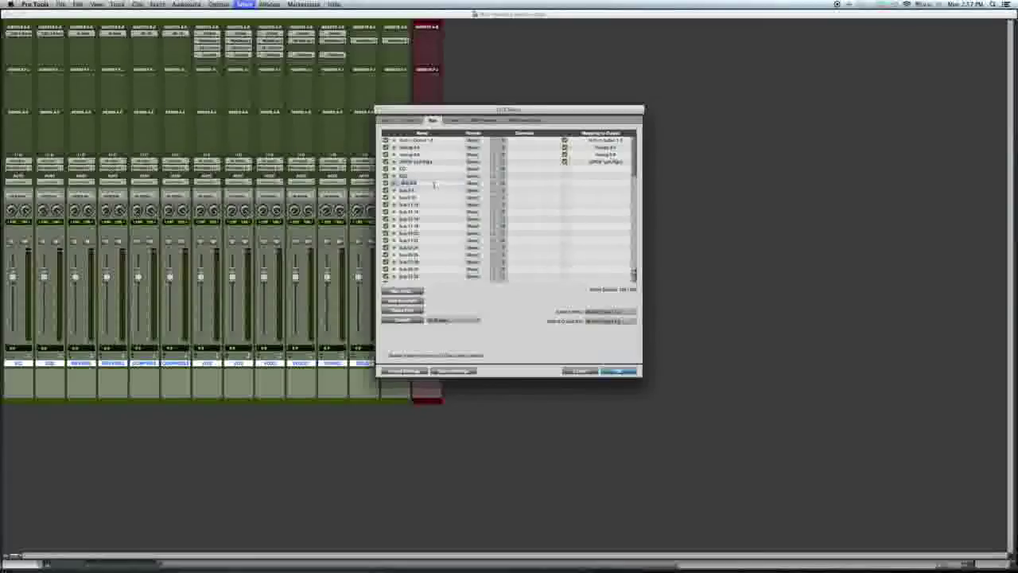
type("REVER")
double_click(422, 191)
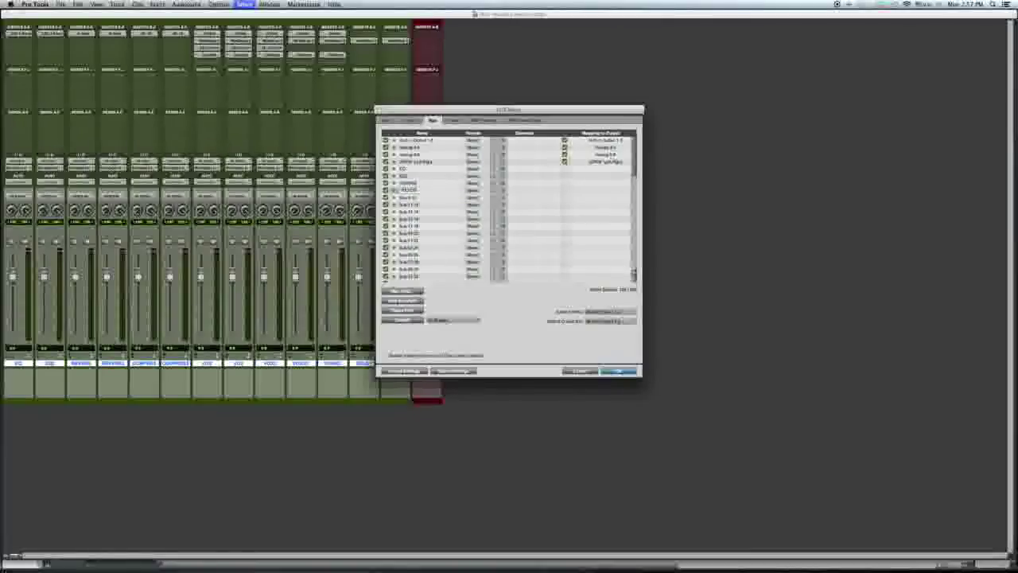
type("REVERB")
Rename the two buses below REVERB2 as COMPRESSOR and COMPRESSOR2, copying the first name for the second.
double_click(436, 197)
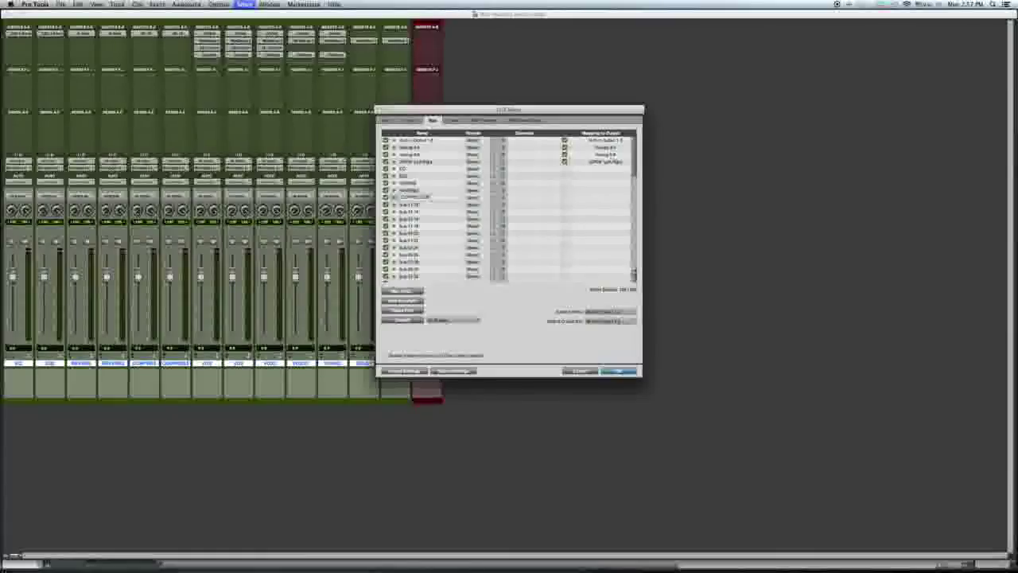
key("super+a")
key("super+c")
key("Tab")
key("super+v")
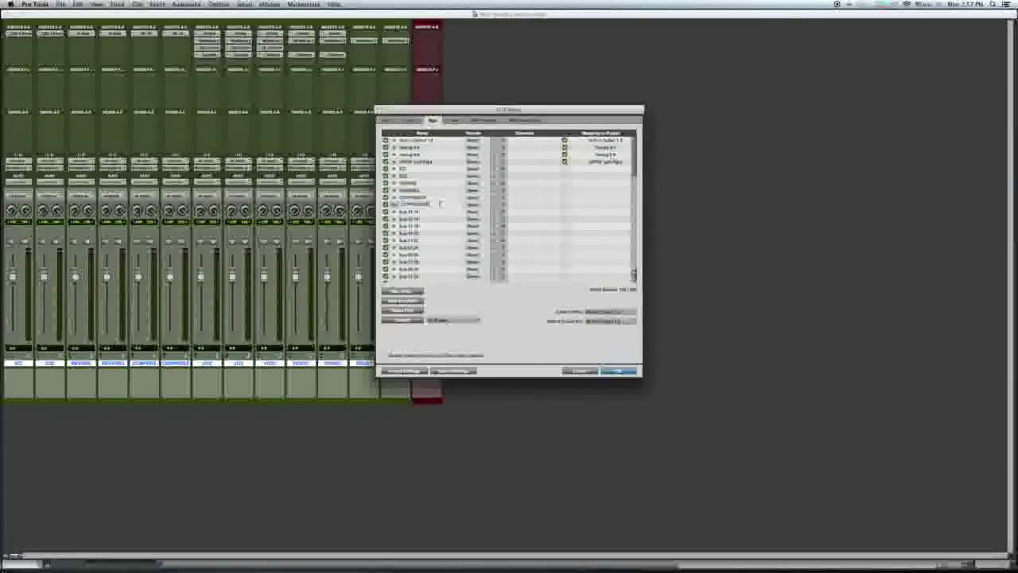
Rename the three buses below COMPRESSOR2 as VOX, VOX2 and VOX3.
double_click(425, 213)
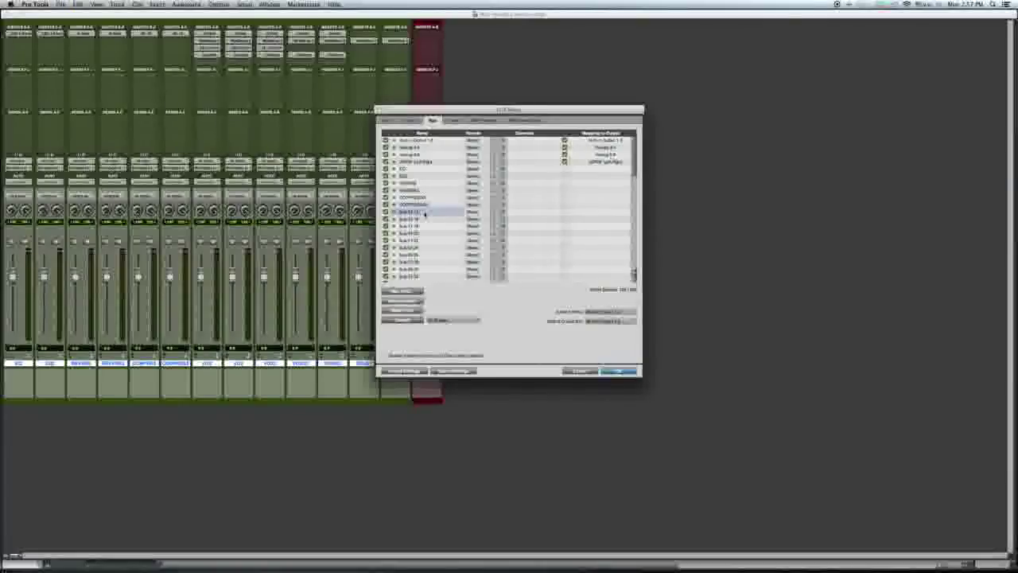
type("VOCS")
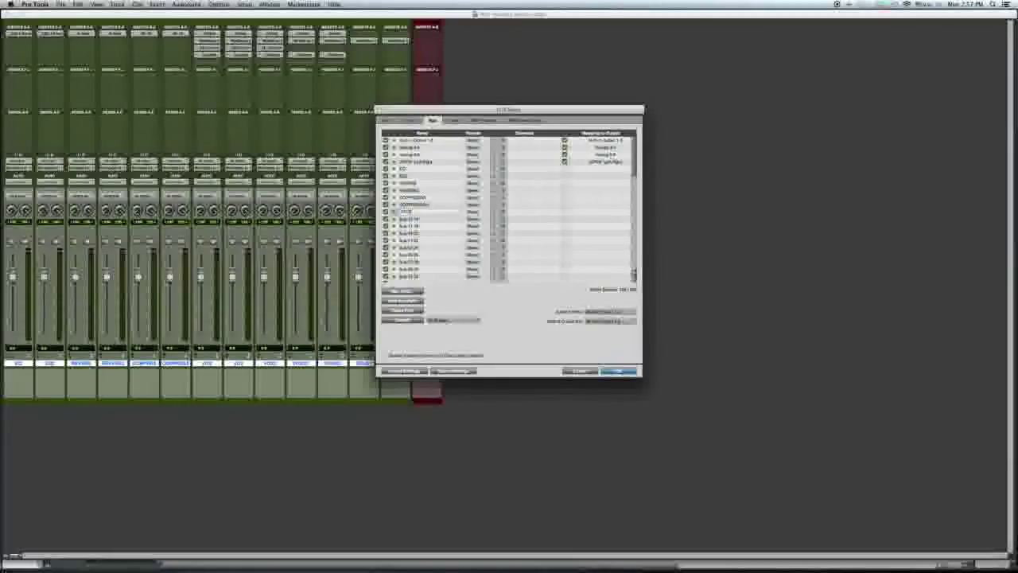
left_click(424, 218)
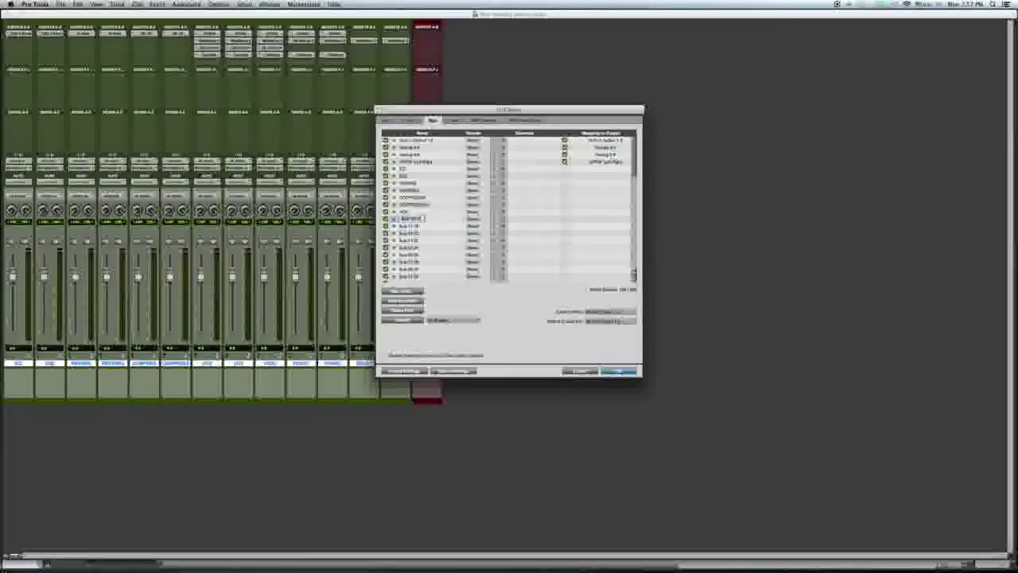
type("2")
left_click(431, 227)
type("3OX3")
Rename the two buses below VOX3 as VOICE and VOICE2.
left_click(421, 235)
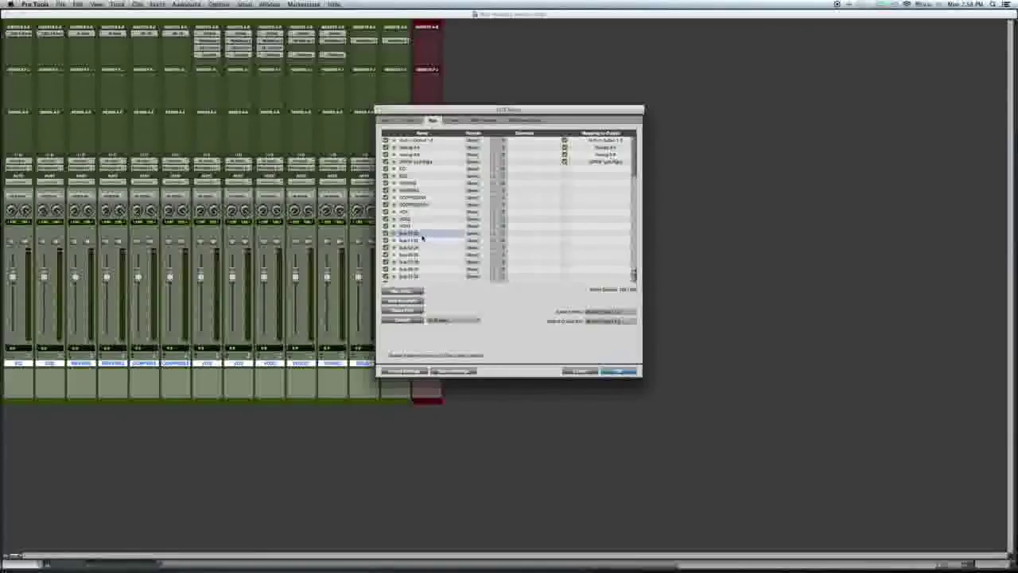
double_click(422, 236)
type("VO")
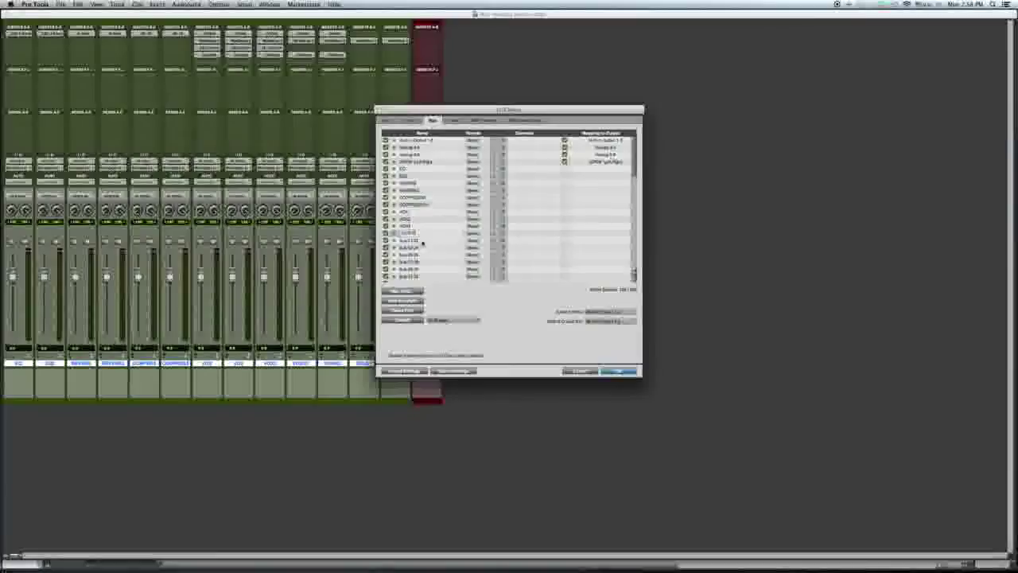
key("Tab")
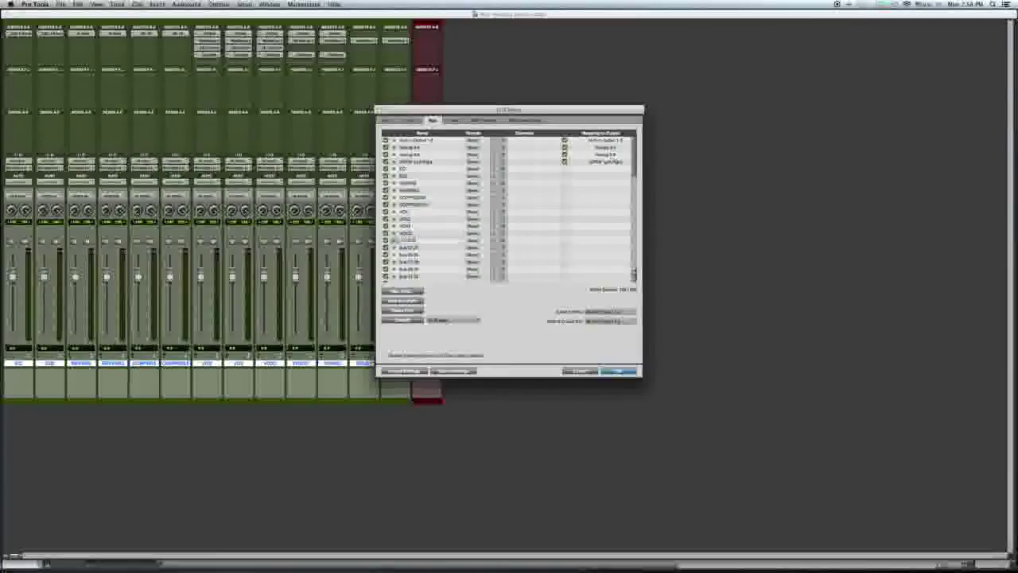
Rename the two buses below VOICE2 as DELAY and DELAY2.
key("Tab")
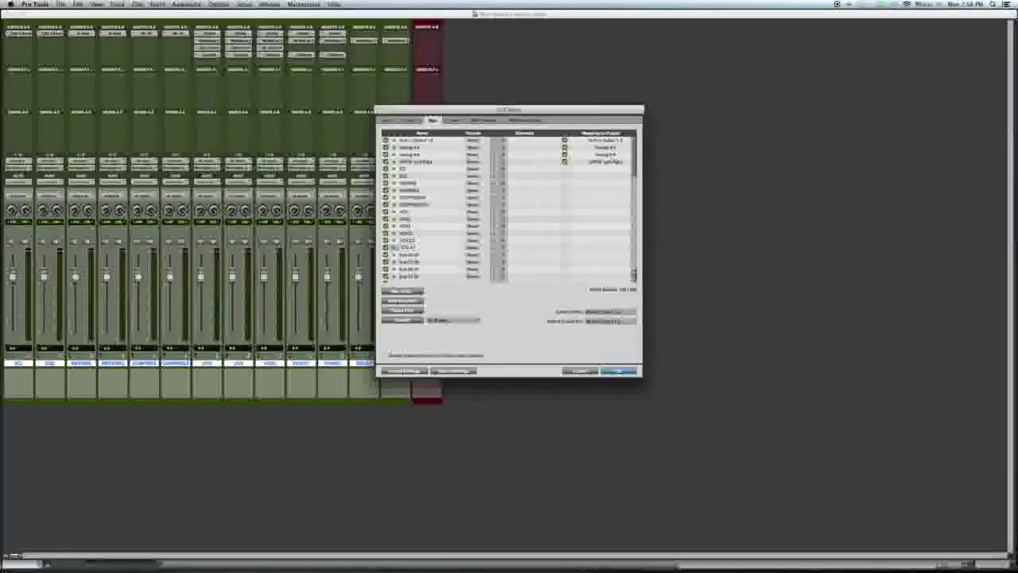
double_click(440, 255)
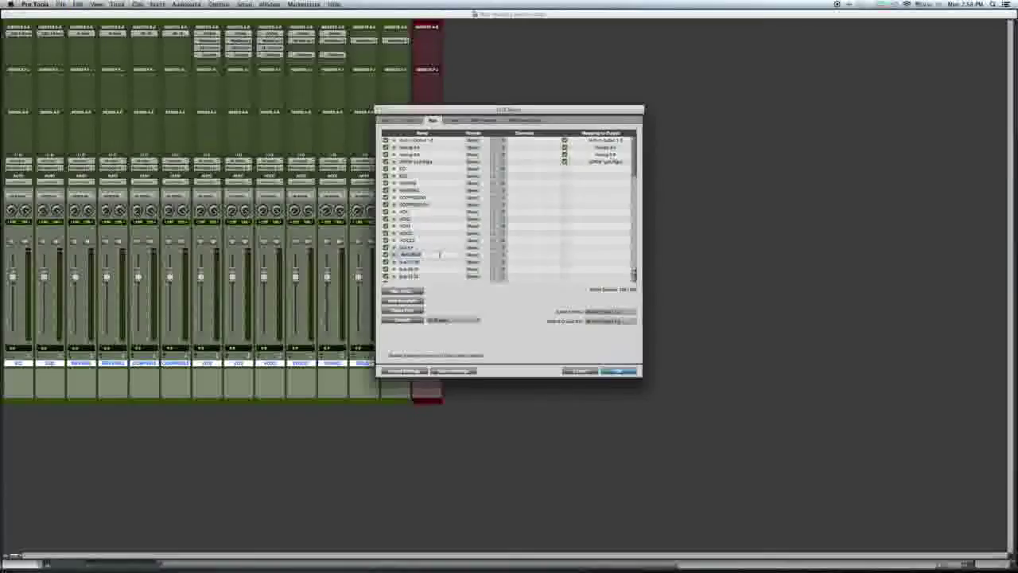
key("super+v")
type("2")
Save the I/O settings to a file in the IO Settings folder, named with the owner's first name followed by Q MIX.
left_click(410, 372)
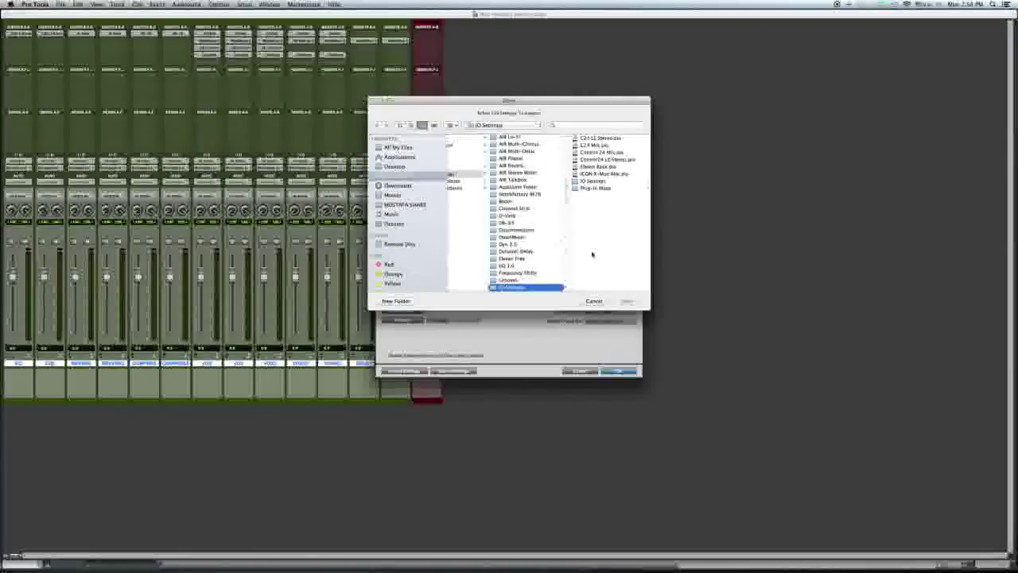
left_click(593, 303)
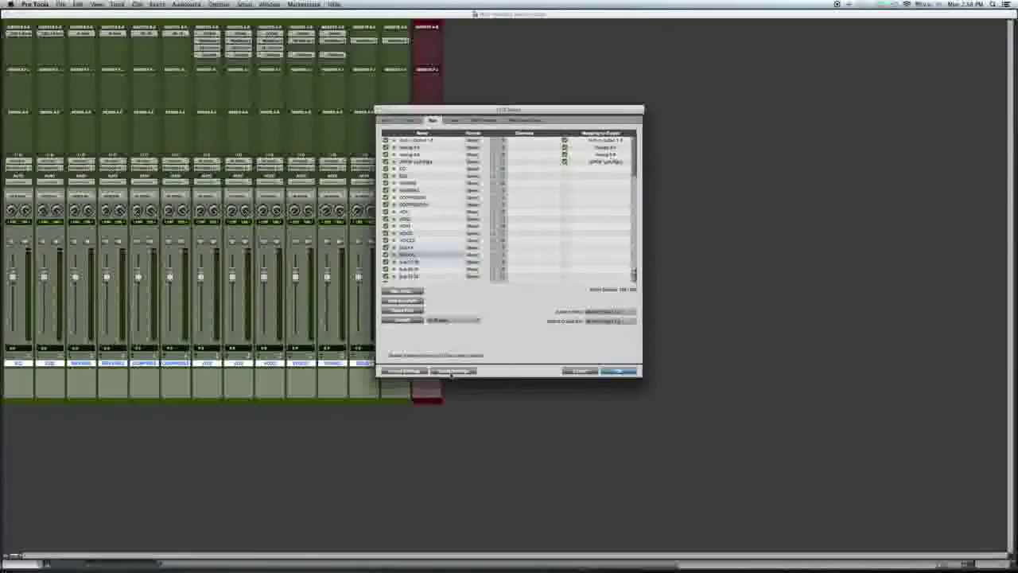
left_click(461, 372)
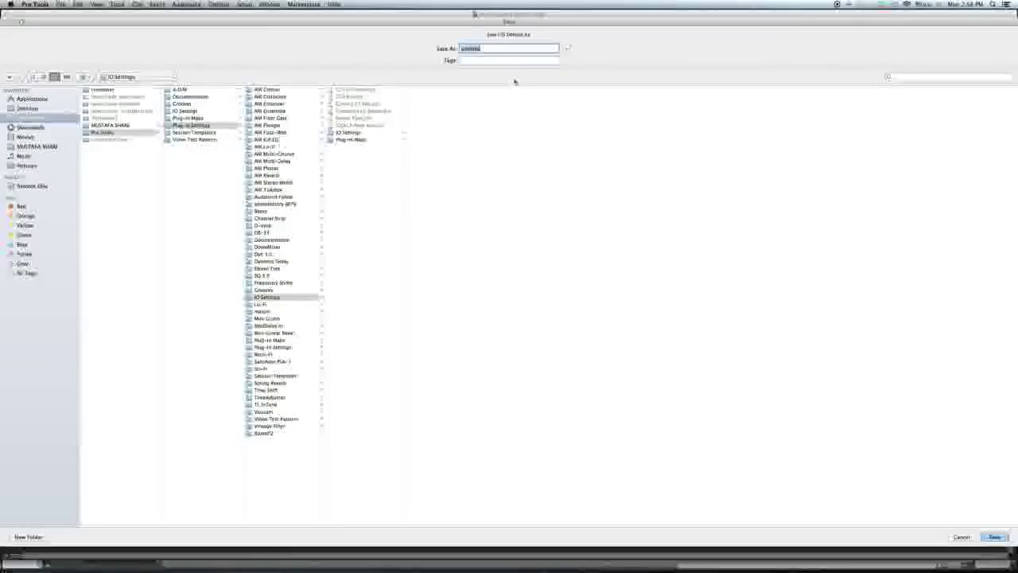
type("MUSTAFA")
type(" Q")
type(" MU")
type("X")
key("Return")
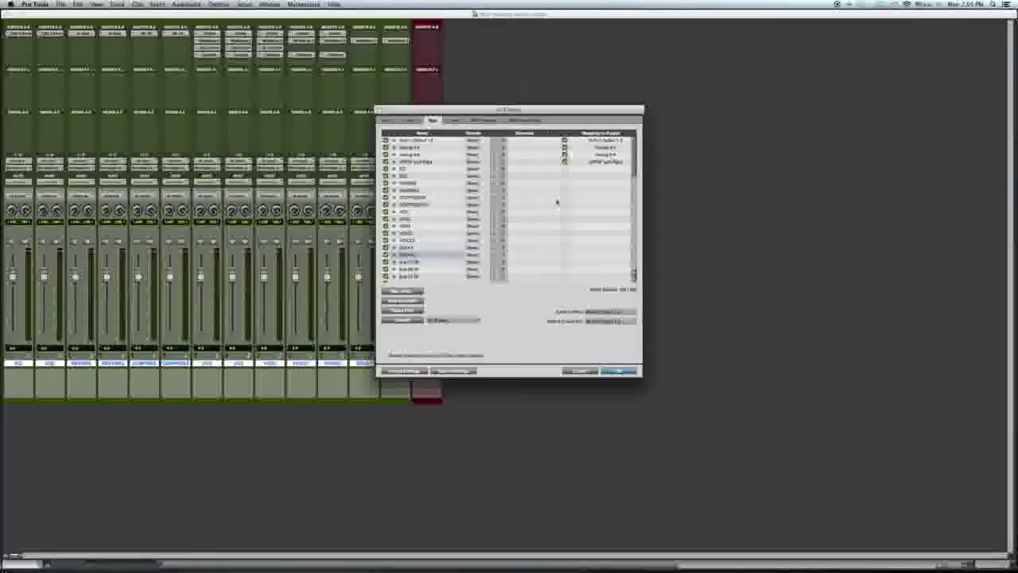
Select the saved I/O settings file in the import browser, leave the browser and accept the I/O Setup.
left_click(406, 370)
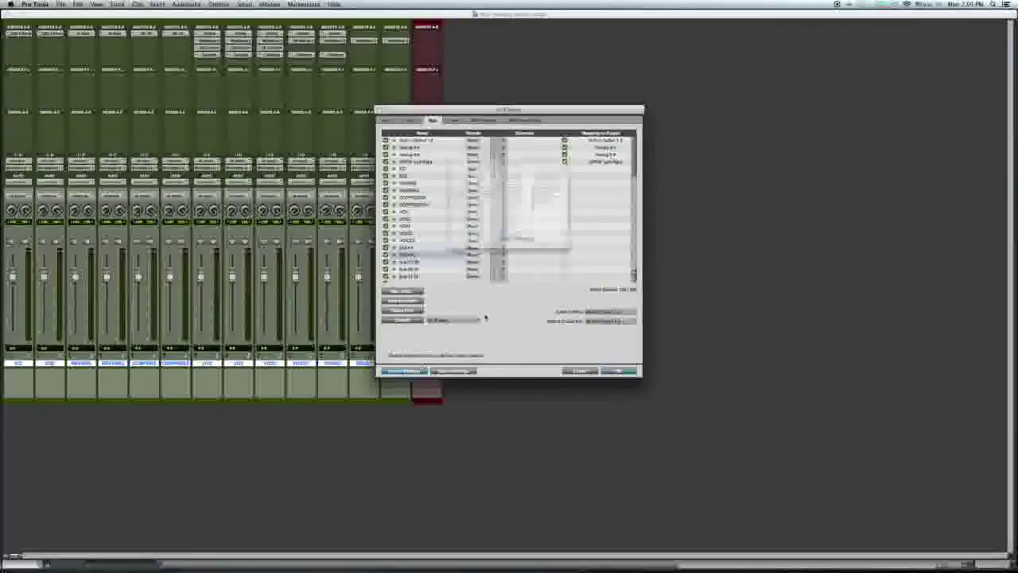
left_click(610, 189)
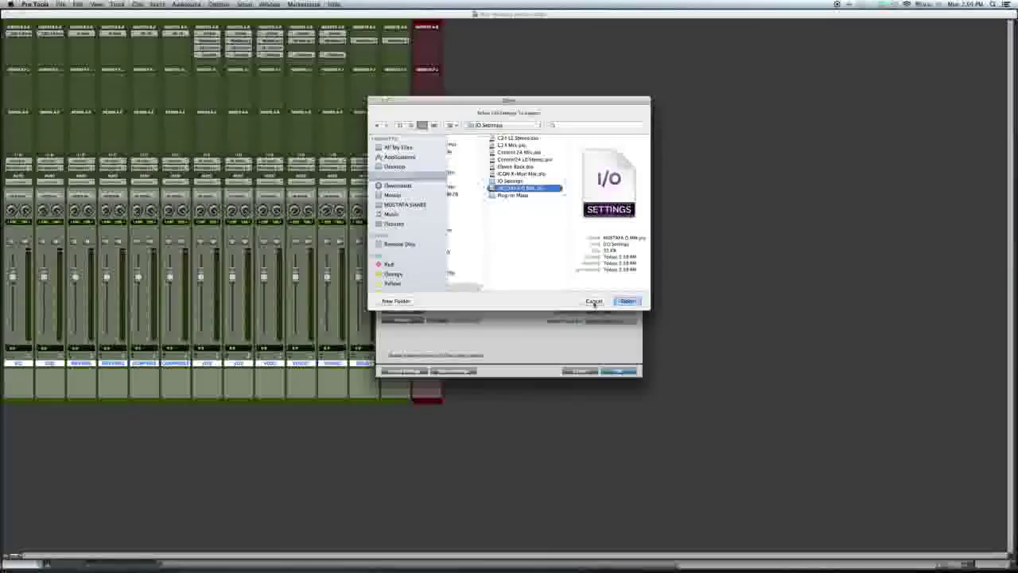
left_click(627, 301)
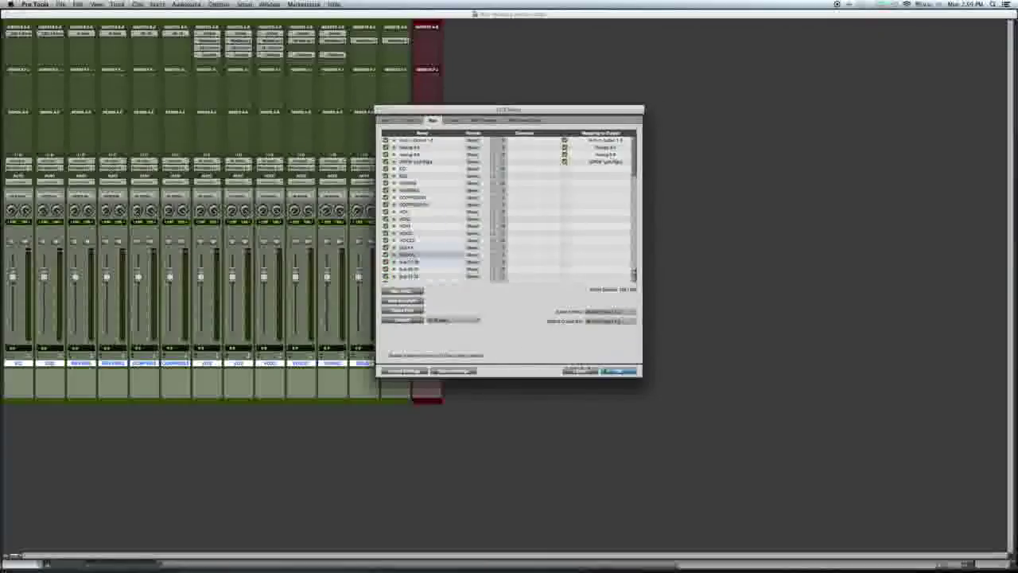
left_click(626, 372)
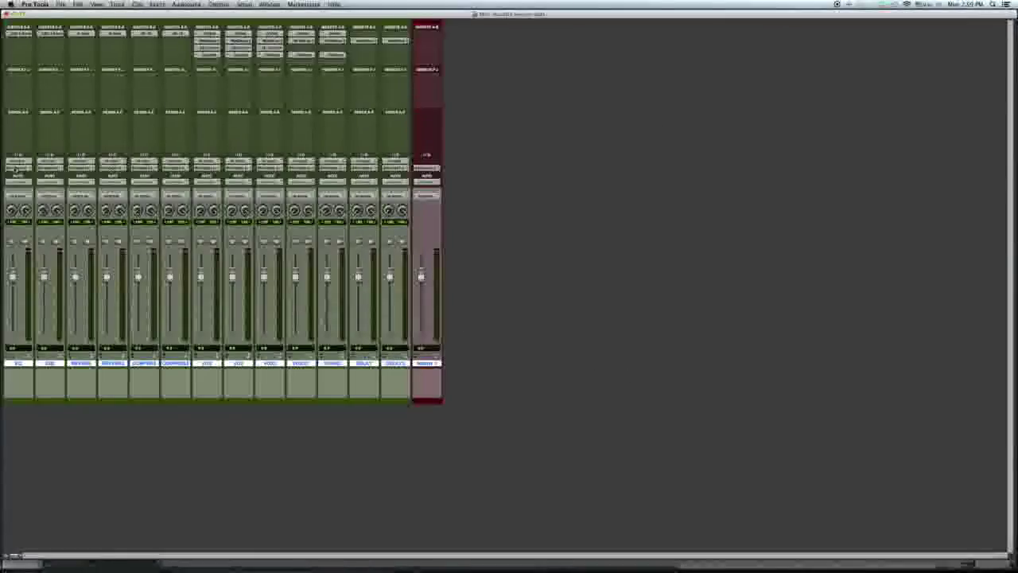
left_click(16, 169)
mouse_move(30, 181)
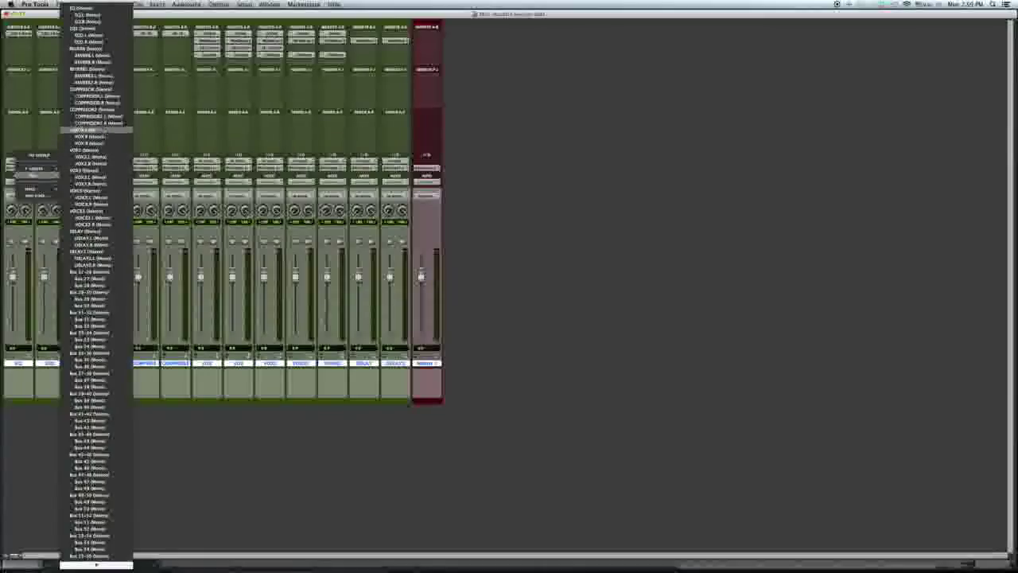
left_click(89, 10)
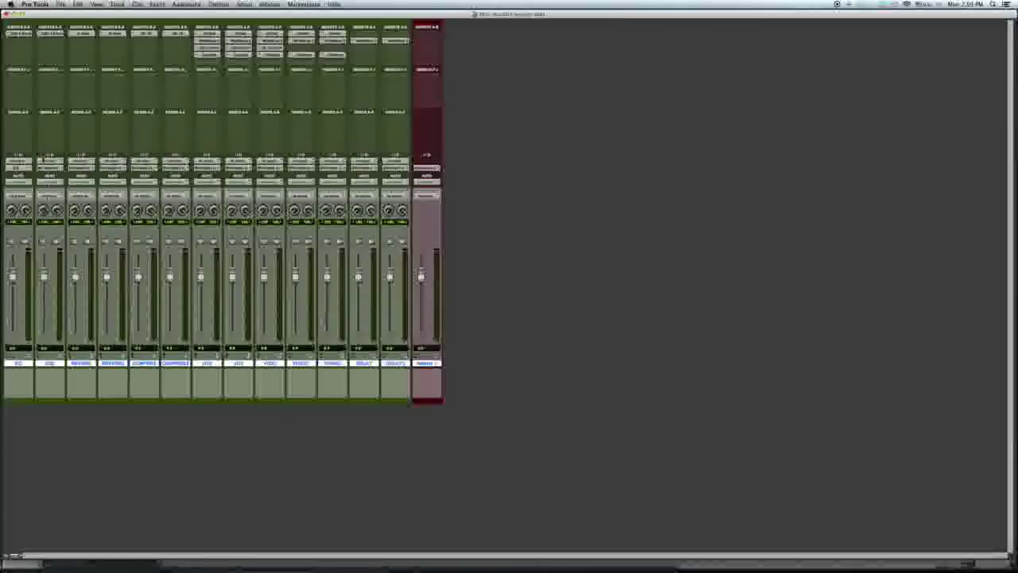
left_click(14, 168)
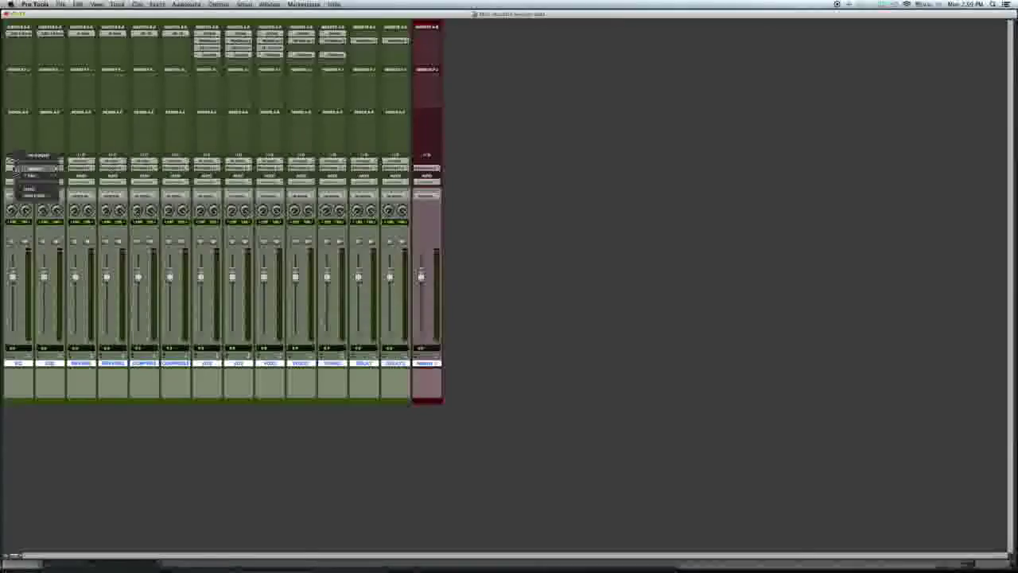
mouse_move(35, 169)
left_click(108, 171)
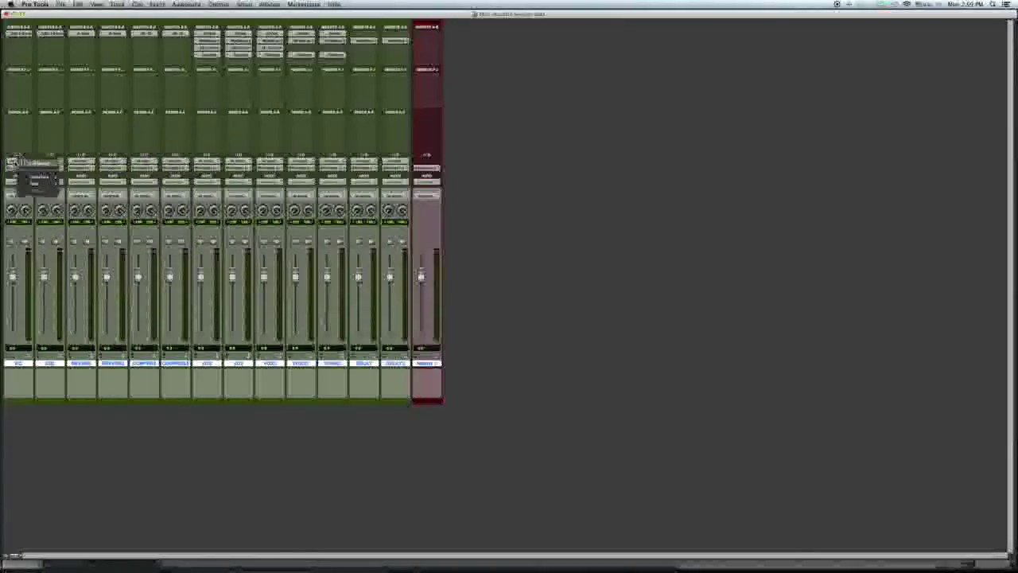
Set the inputs of the EQ and EQ2 aux tracks to the EQ and EQ2 stereo buses.
left_click(41, 165)
mouse_move(36, 183)
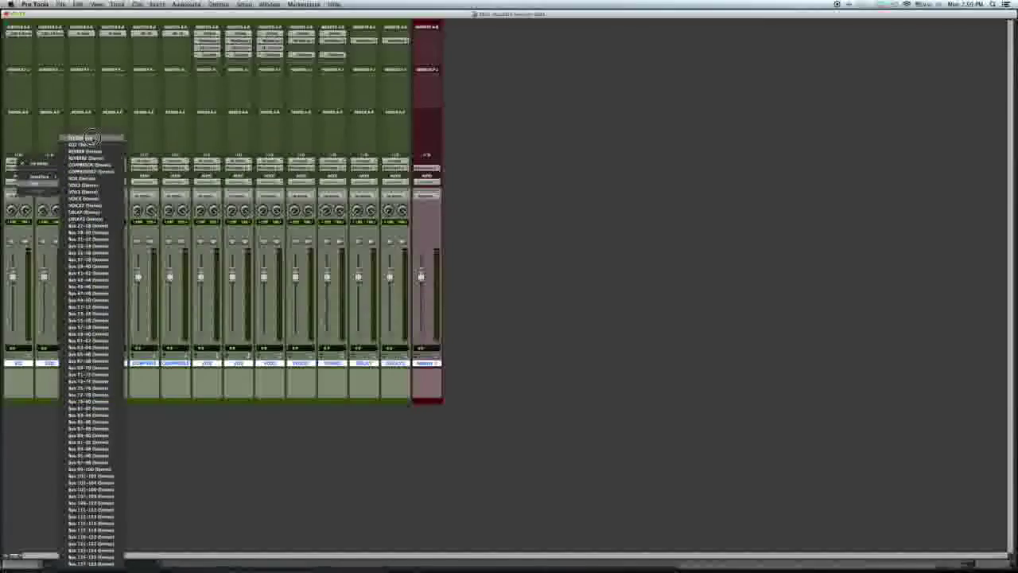
left_click(92, 139)
left_click(80, 166)
mouse_move(73, 183)
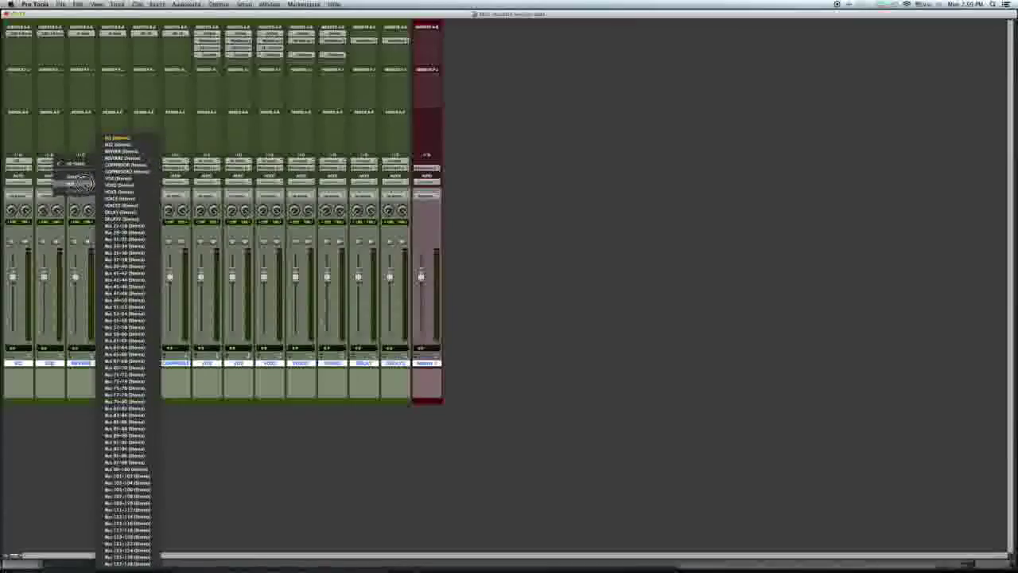
left_click(121, 149)
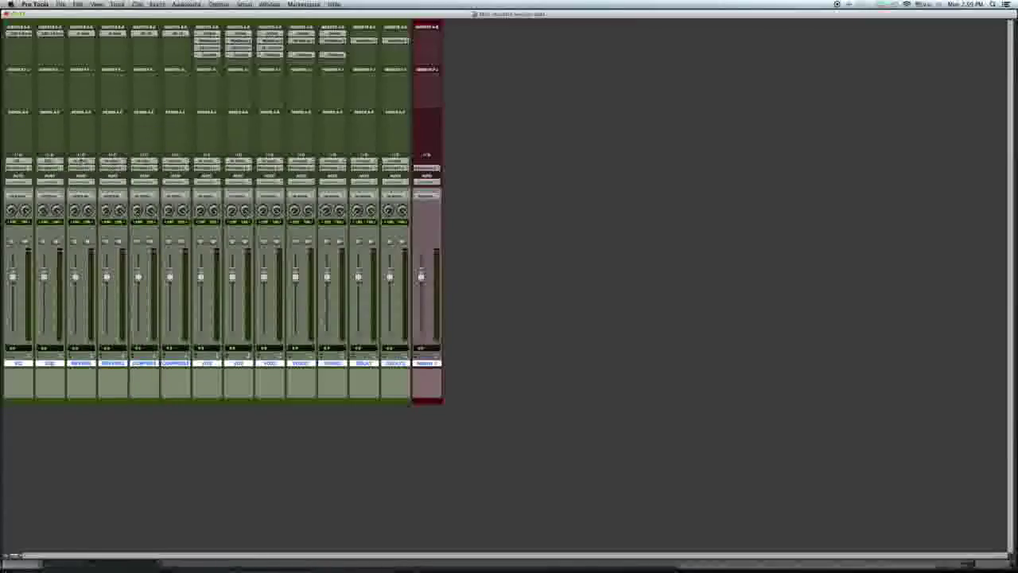
Set the inputs of the REVERB and REVERB2 aux tracks to the REVERB and REVERB2 stereo buses.
left_click(80, 163)
mouse_move(104, 173)
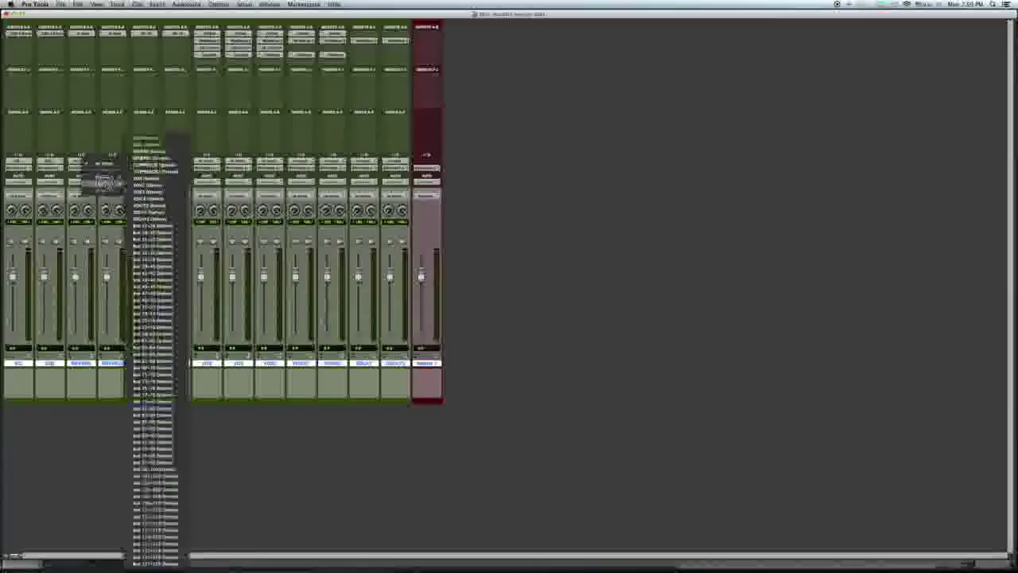
left_click(155, 153)
left_click(115, 164)
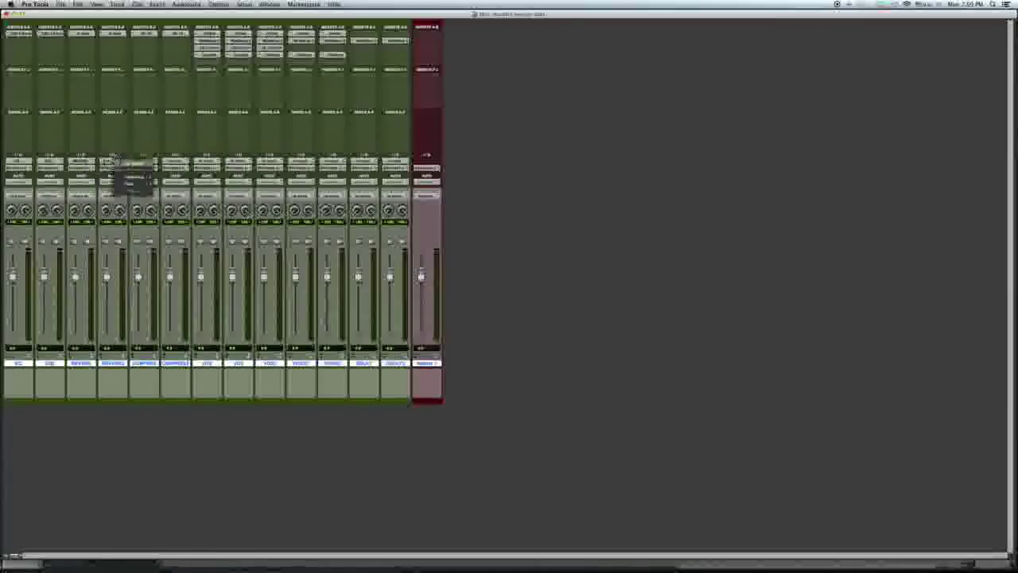
mouse_move(135, 179)
left_click(177, 158)
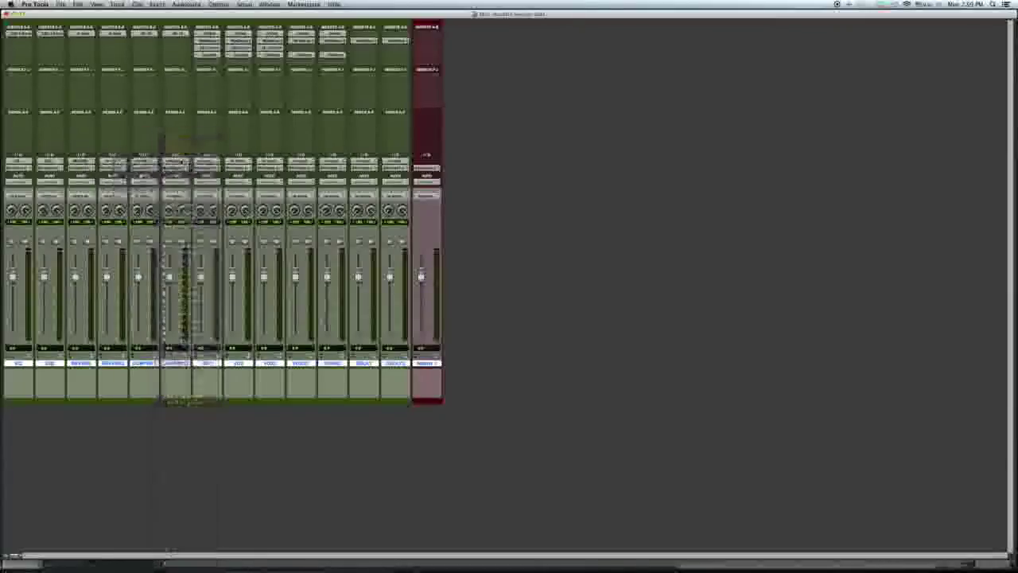
Set the inputs of the COMPRESSOR and COMPRESSOR2 aux tracks to the COMPRESSOR and COMPRESSOR2 stereo buses.
left_click(148, 164)
mouse_move(170, 183)
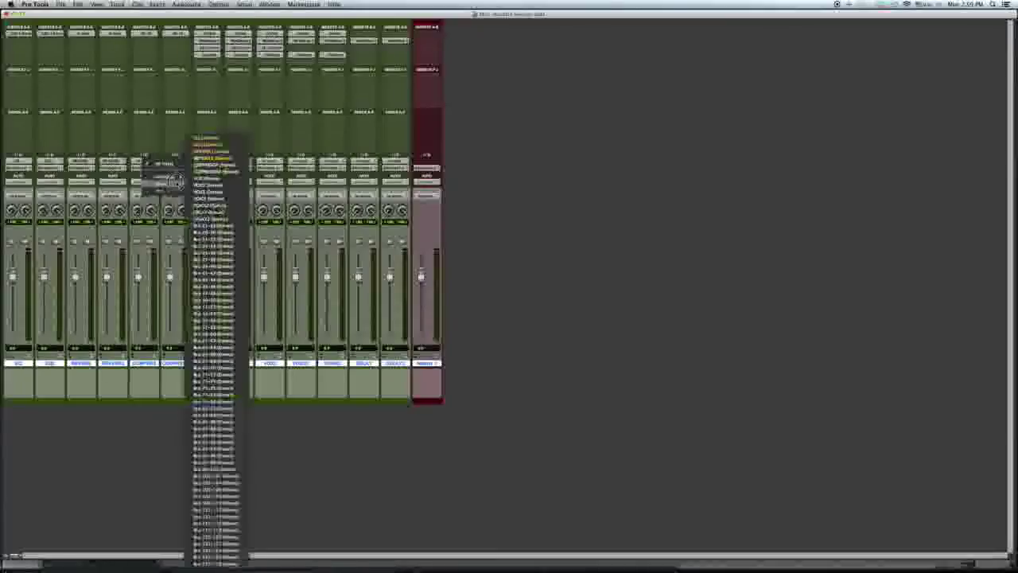
left_click(212, 164)
left_click(177, 164)
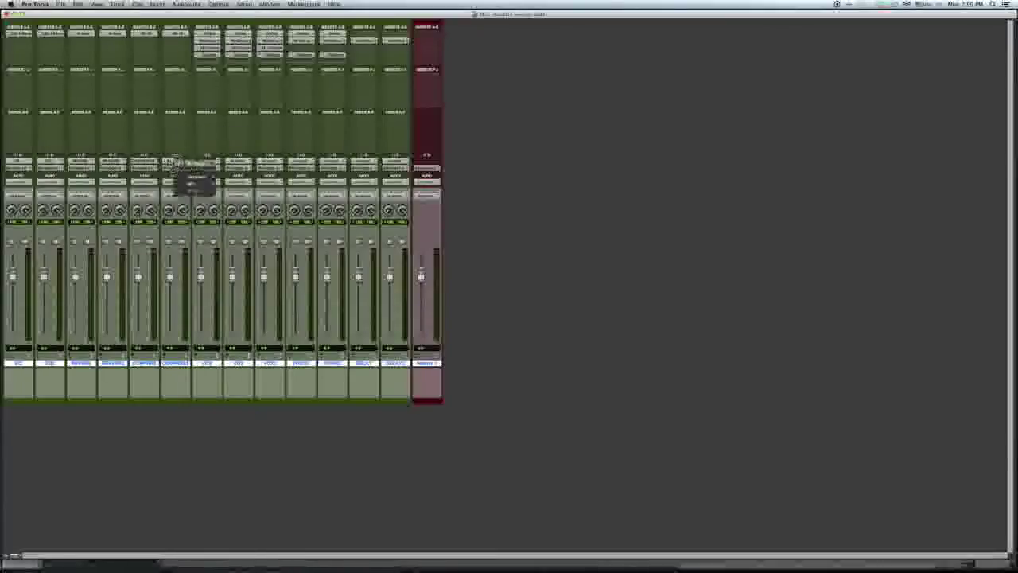
mouse_move(194, 183)
left_click(244, 172)
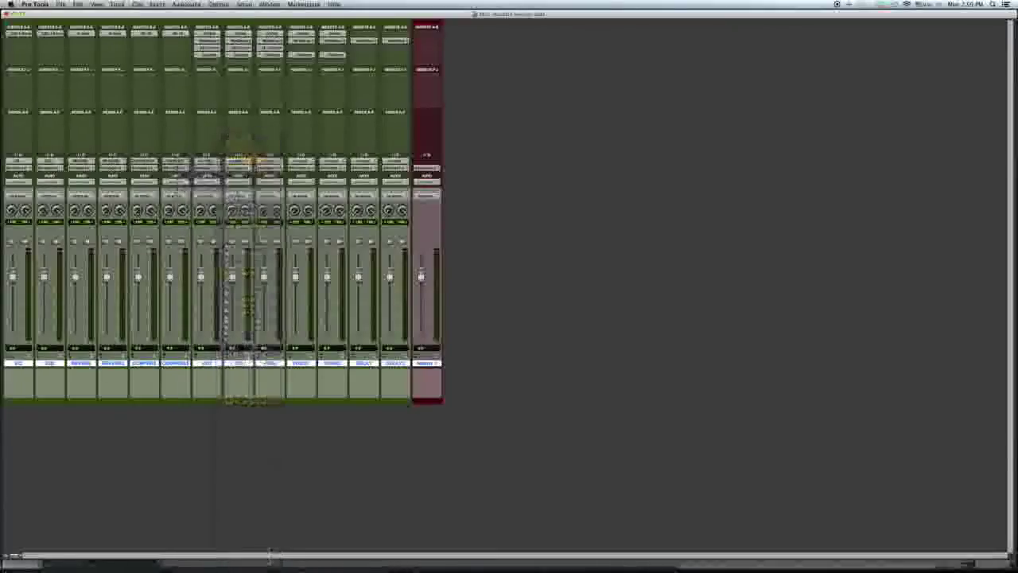
Set the inputs of the three aux tracks following COMPRESSOR2 to the stereo buses that match their track names.
left_click(208, 164)
mouse_move(237, 180)
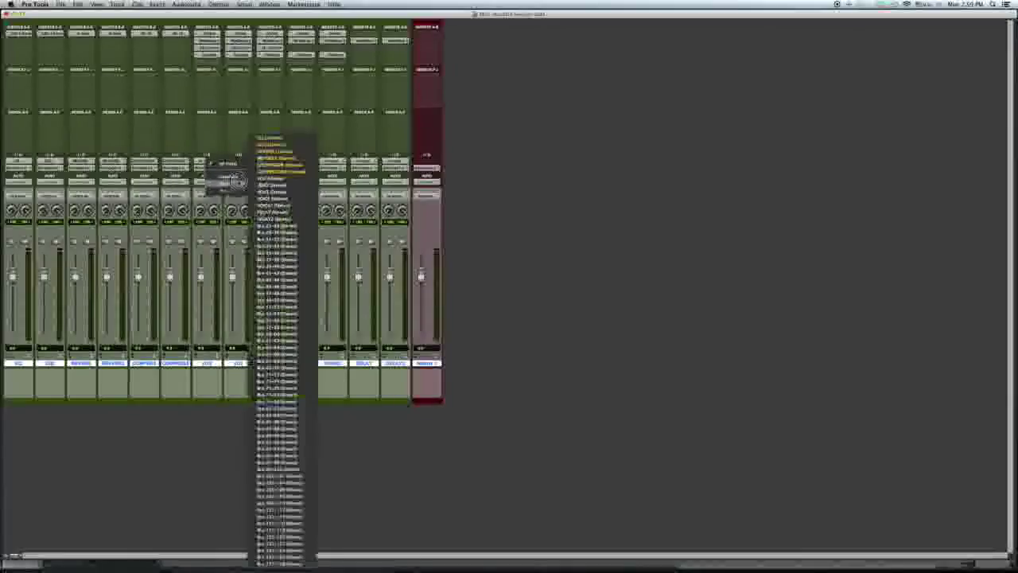
left_click(271, 169)
left_click(239, 163)
mouse_move(256, 177)
left_click(302, 185)
left_click(270, 164)
mouse_move(295, 184)
left_click(325, 192)
Set the inputs of the two aux tracks just before DELAY to the stereo buses that match their track names.
left_click(297, 162)
mouse_move(326, 185)
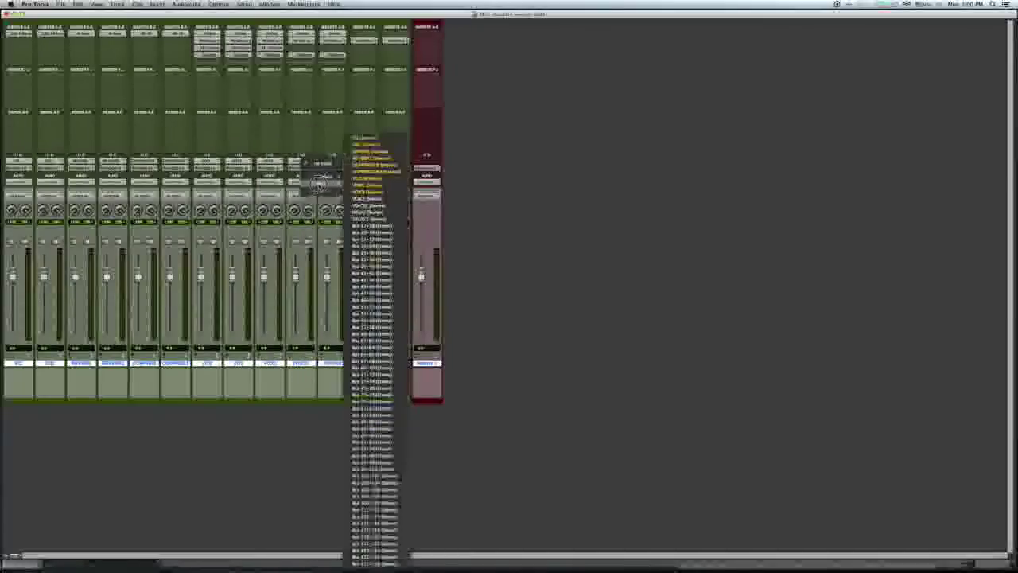
left_click(362, 200)
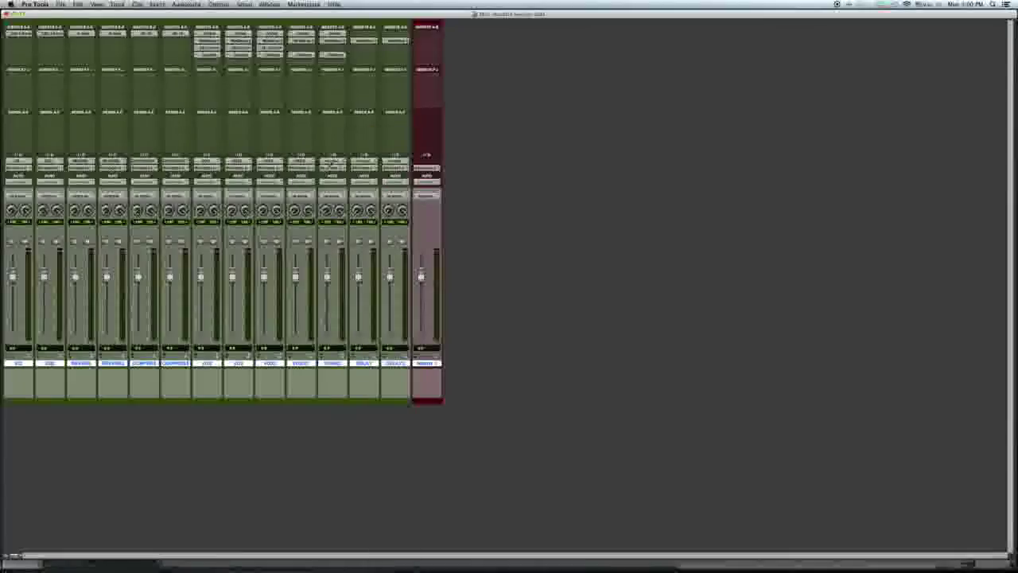
left_click(333, 164)
mouse_move(354, 184)
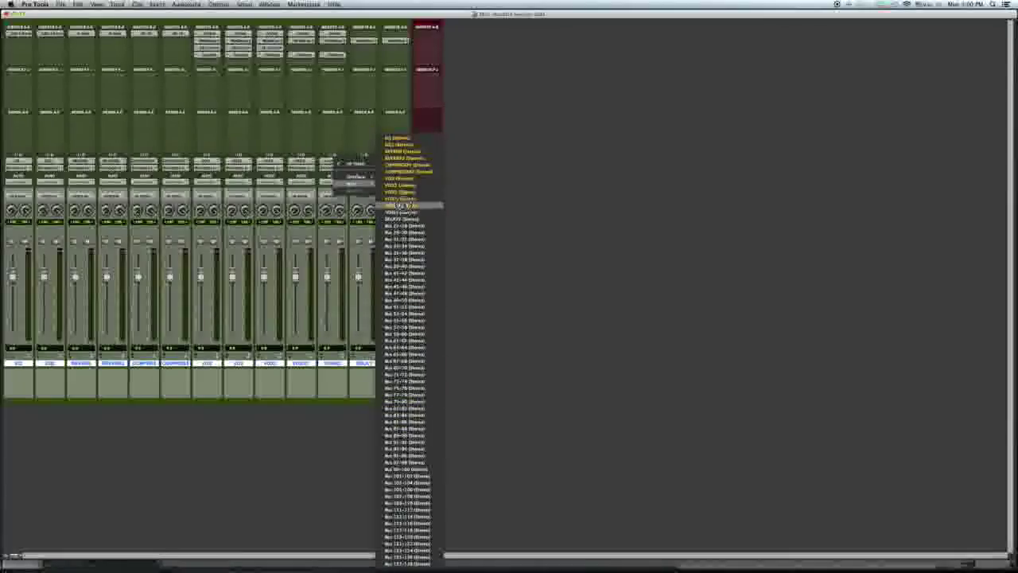
left_click(402, 191)
Set the inputs of the DELAY and DELAY2 aux tracks to the DELAY and DELAY2 stereo buses.
left_click(364, 164)
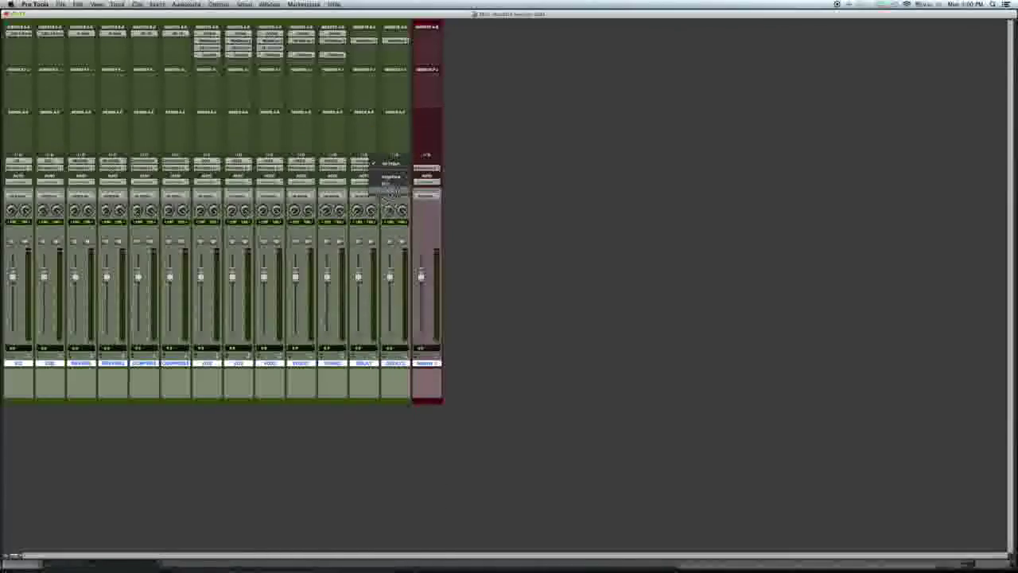
mouse_move(390, 184)
left_click(438, 212)
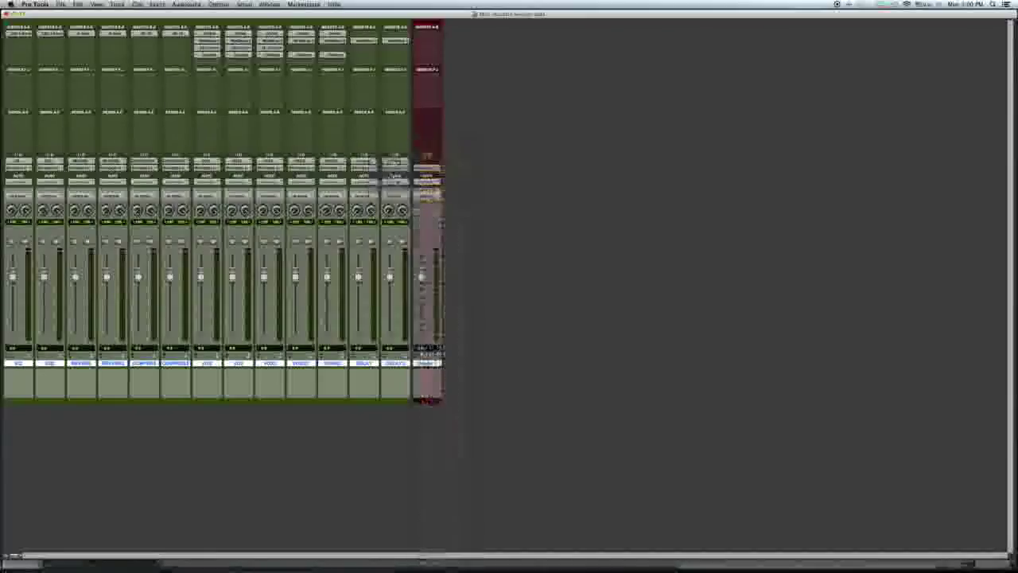
left_click(395, 163)
mouse_move(416, 183)
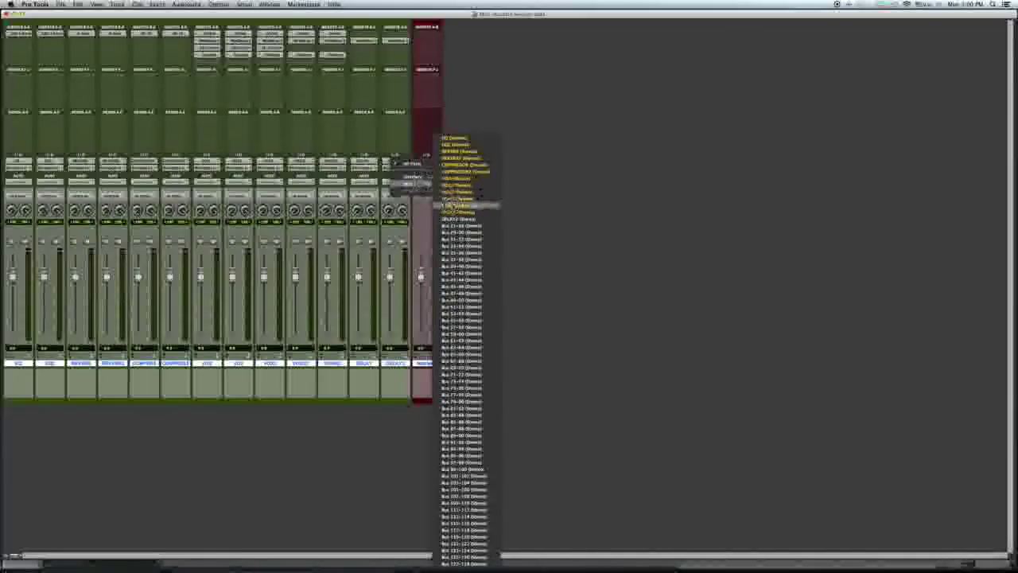
left_click(474, 209)
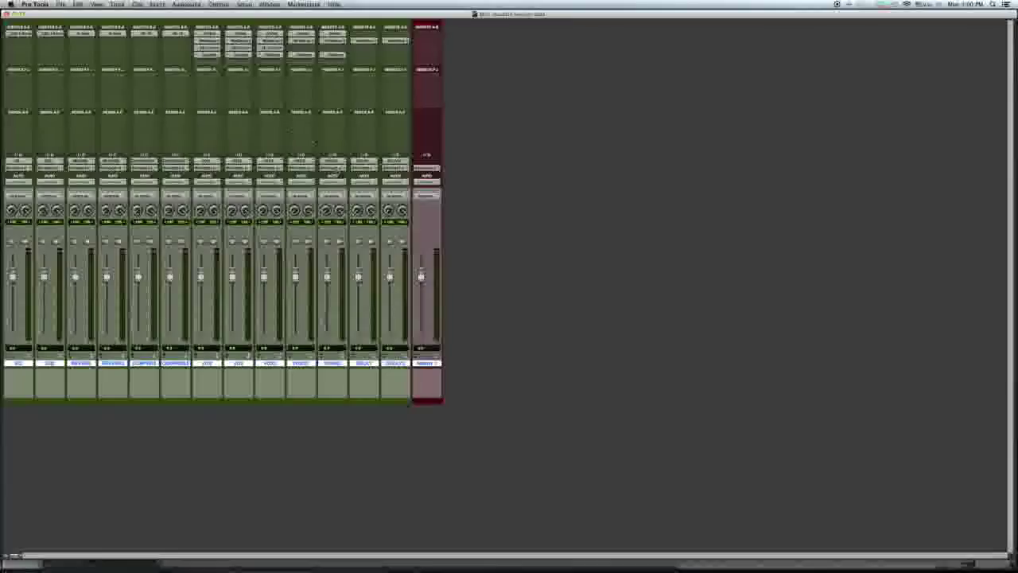
Save the mixing session and close it.
left_click(60, 4)
left_click(76, 49)
left_click(60, 4)
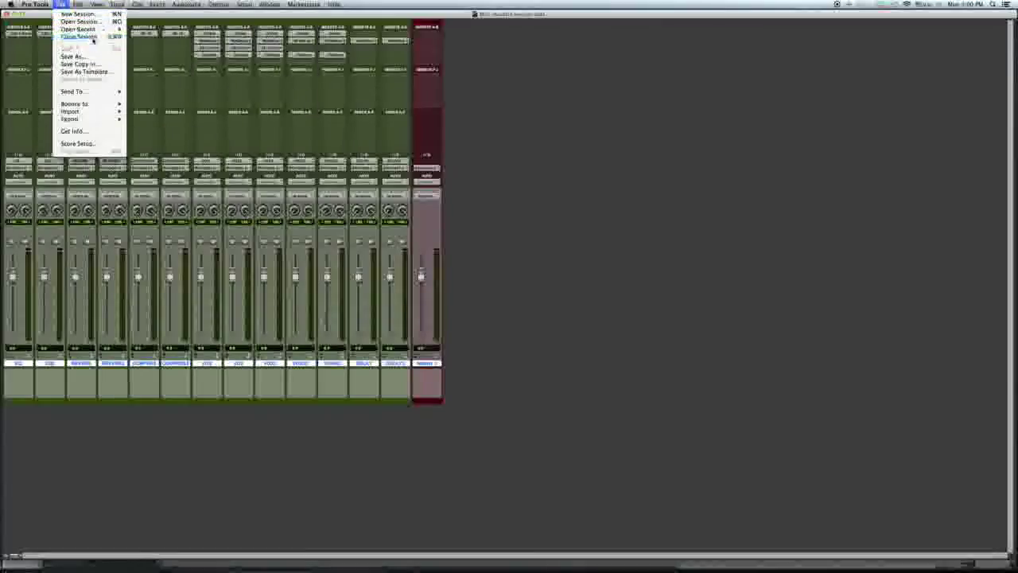
left_click(90, 37)
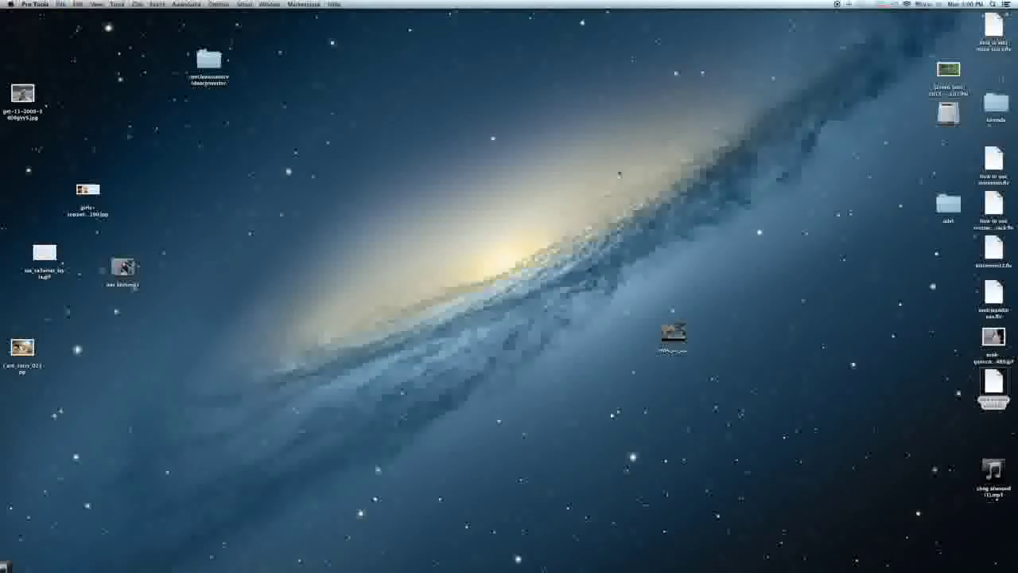
Switch to Finder and open the song's session file from its project folder inside the drive's pro tools folder.
double_click(947, 111)
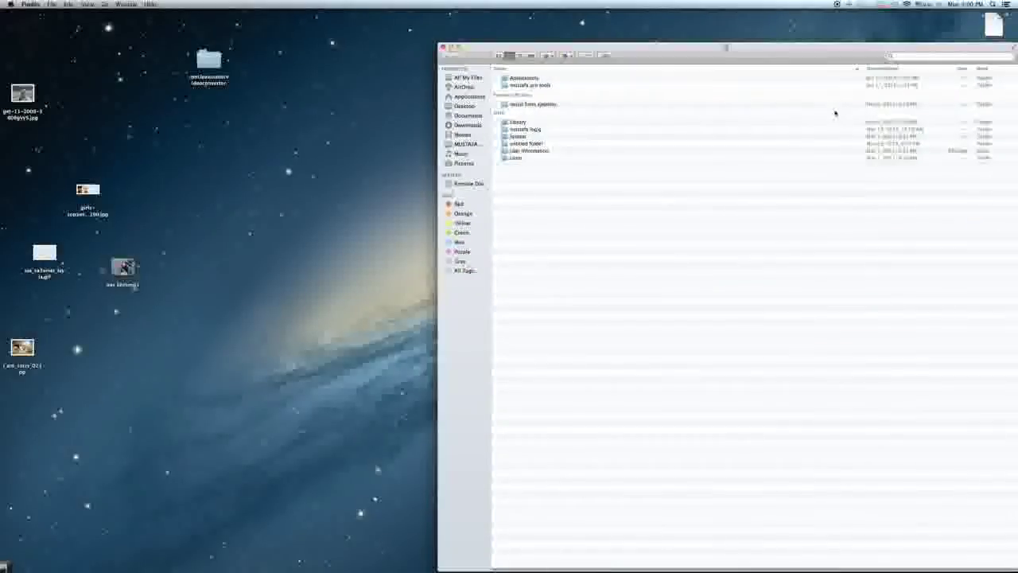
double_click(551, 85)
left_click(541, 78)
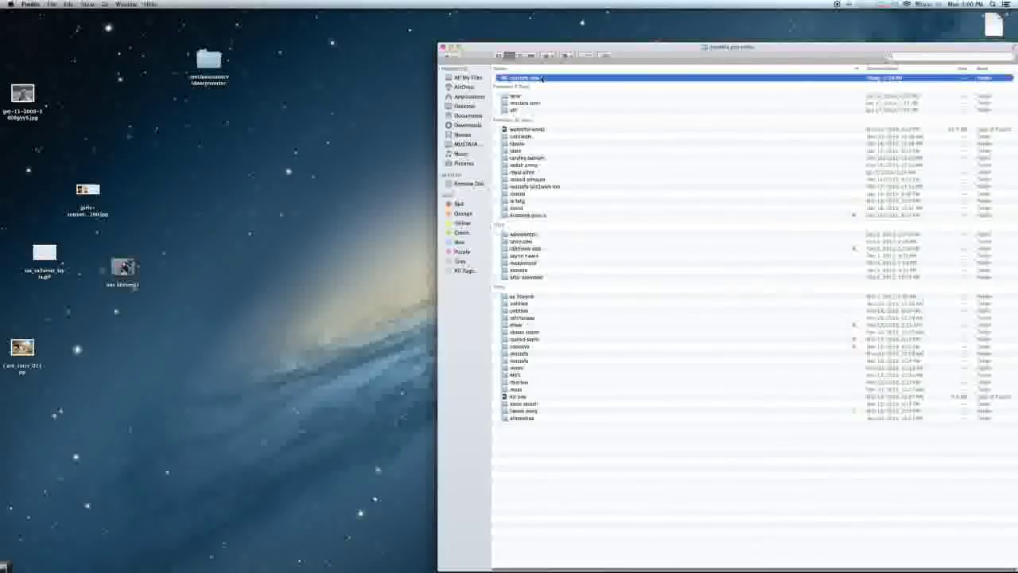
double_click(542, 78)
double_click(528, 92)
left_click(524, 100)
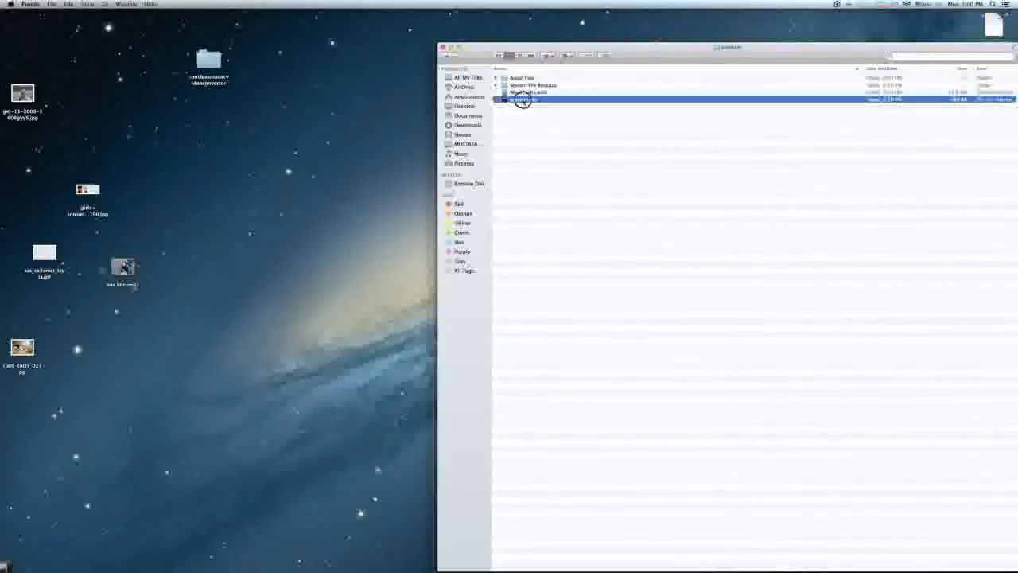
double_click(523, 100)
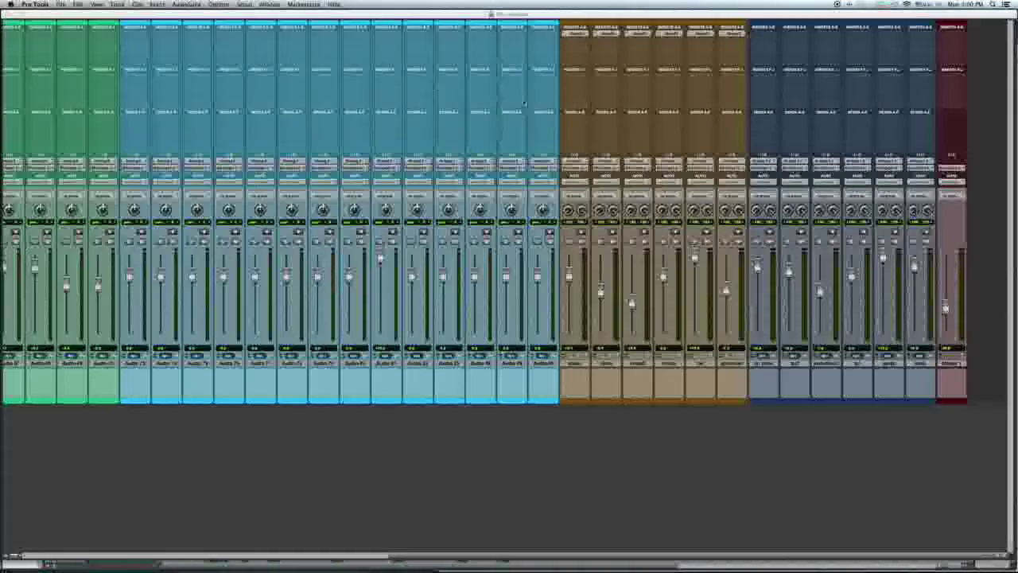
Show the Edit window of the song session and delete the master fader track at the end of the tracks.
scroll(548, 327, "right", 15)
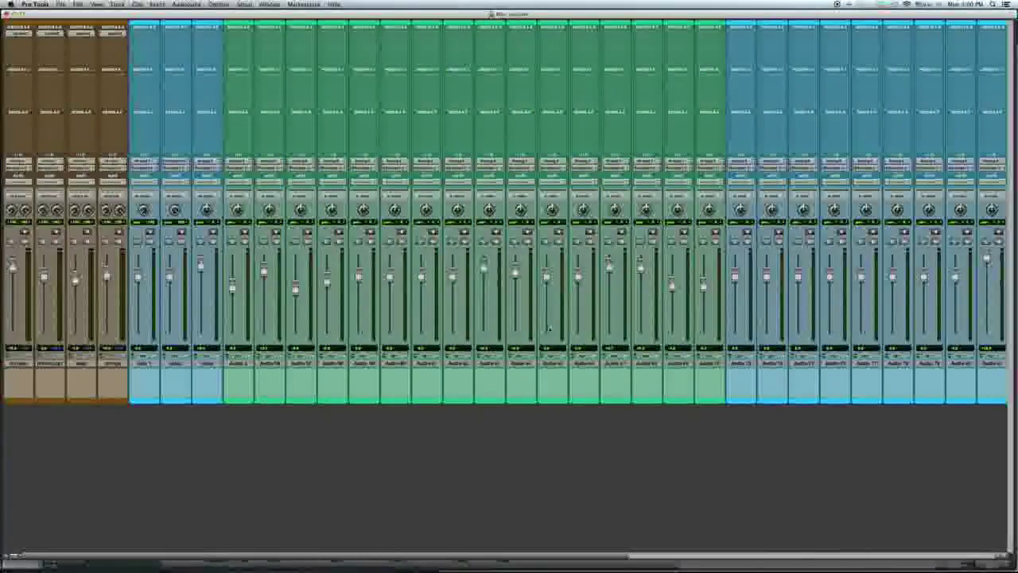
key("super+equal")
scroll(549, 327, "down", 15)
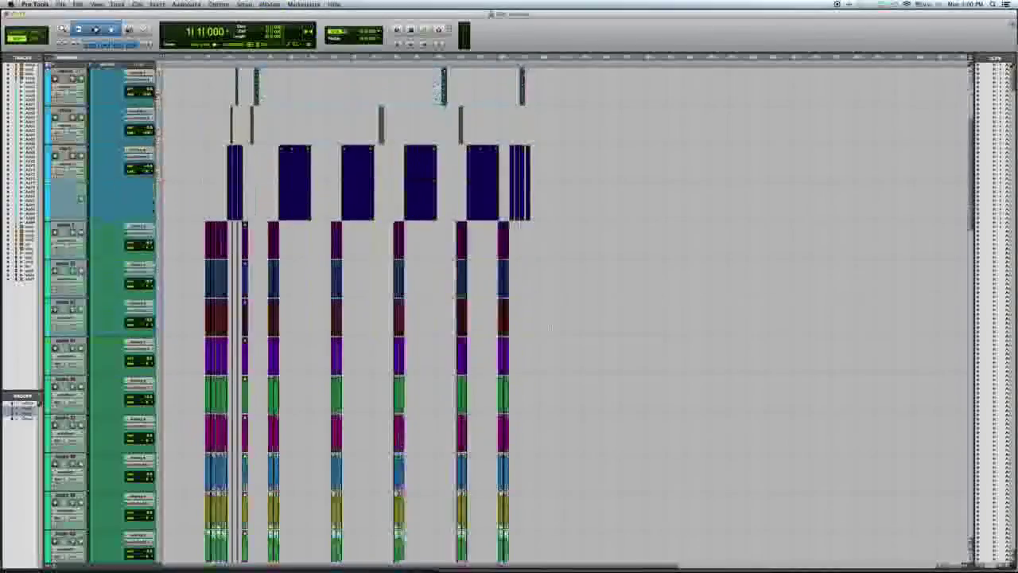
scroll(547, 326, "down", 10)
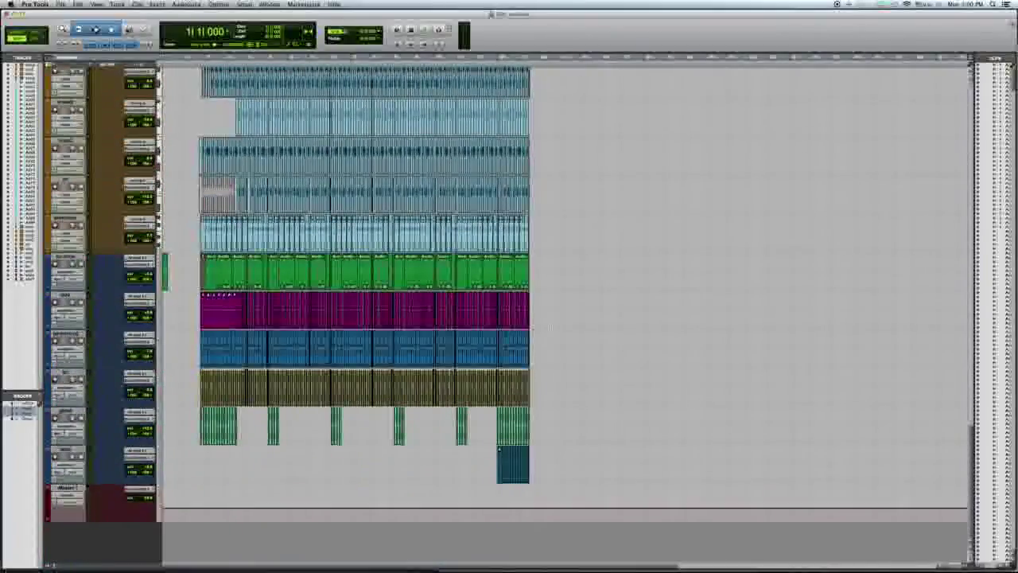
right_click(65, 490)
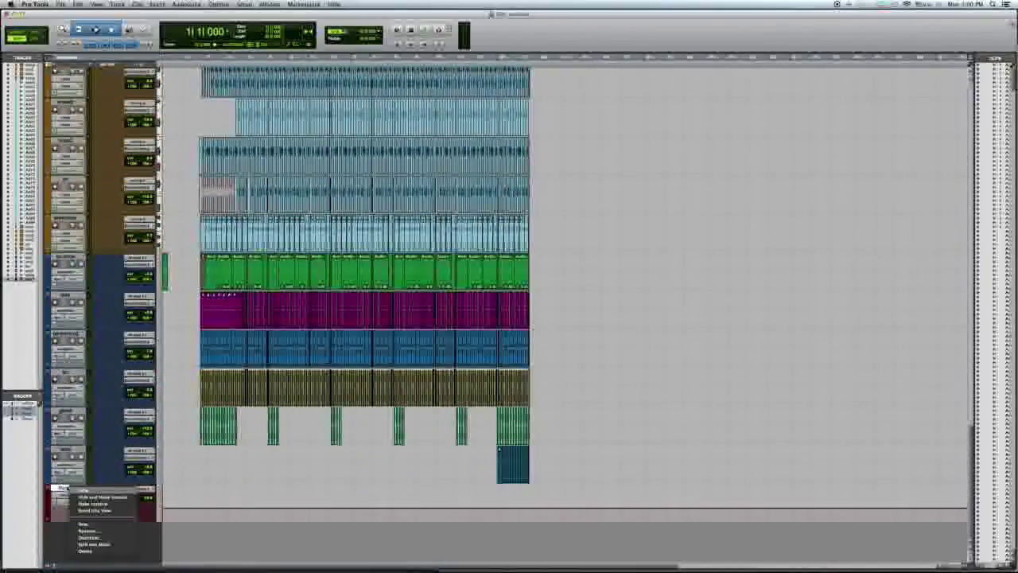
left_click(92, 550)
scroll(399, 468, "up", 1)
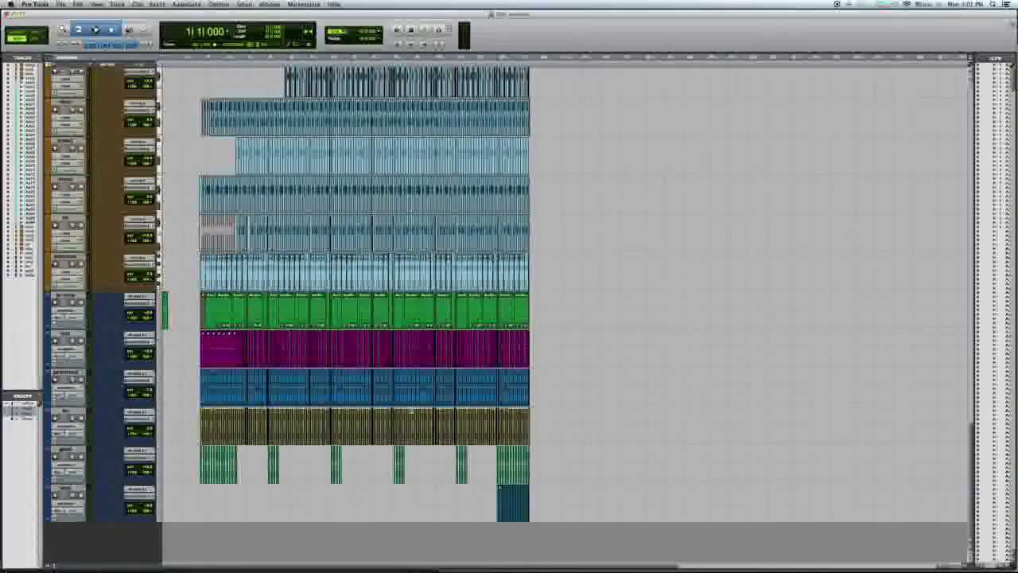
scroll(509, 315, "up", 15)
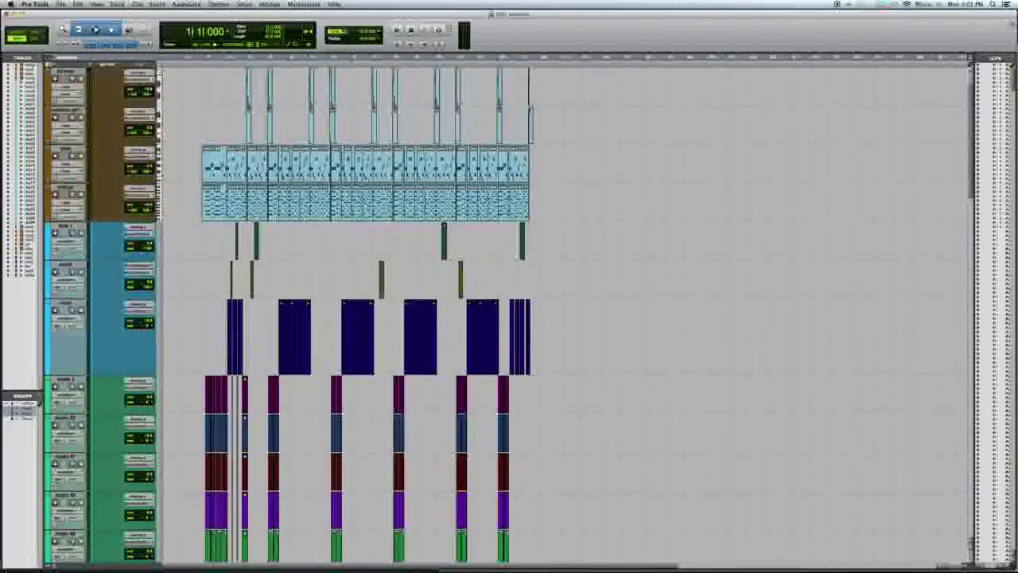
scroll(365, 318, "down", 20)
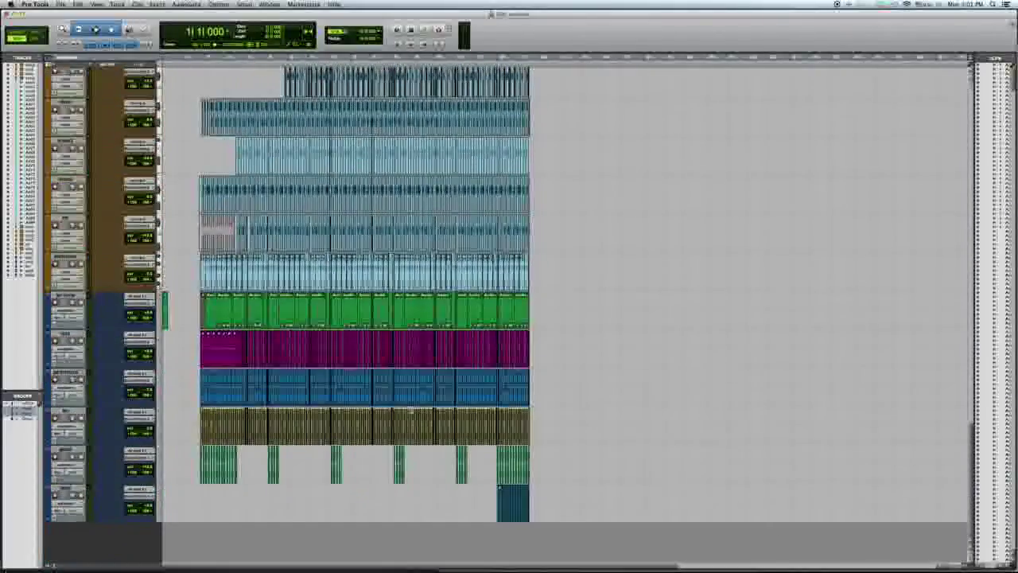
left_click(541, 295)
key("Return")
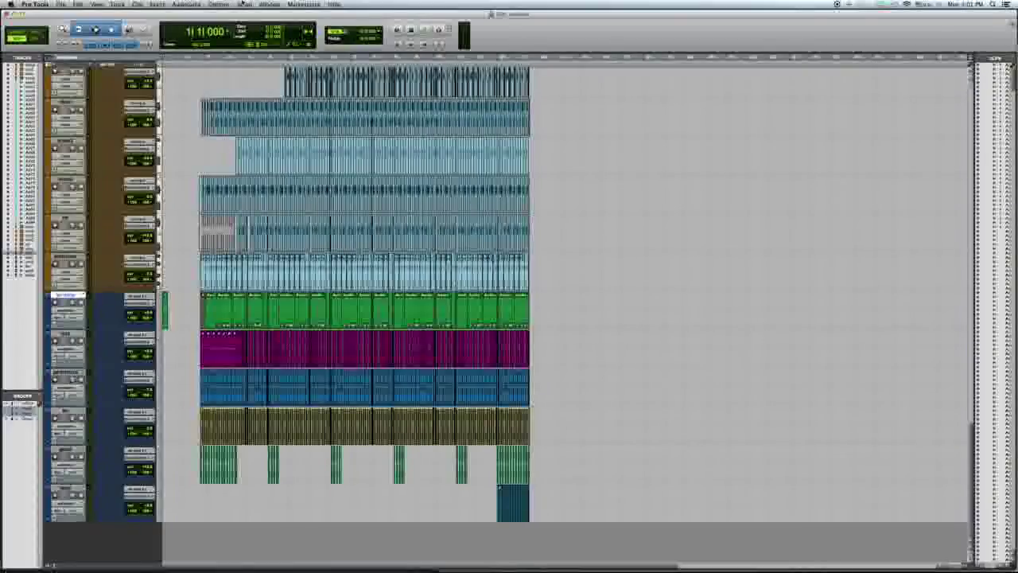
Import the saved Q MIX settings file into the song session's I/O Setup without deleting unused paths, and accept the setup.
left_click(244, 4)
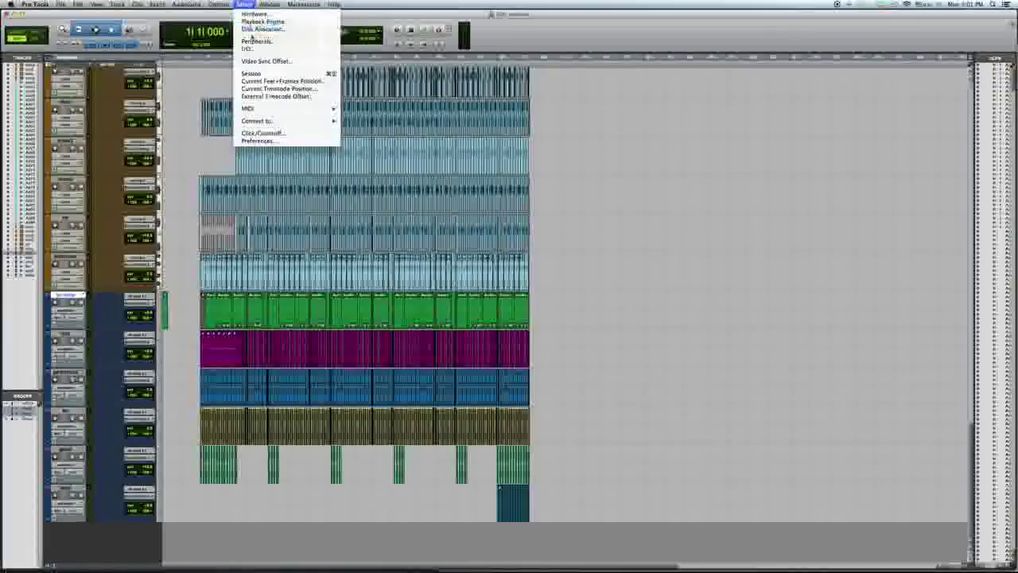
left_click(250, 53)
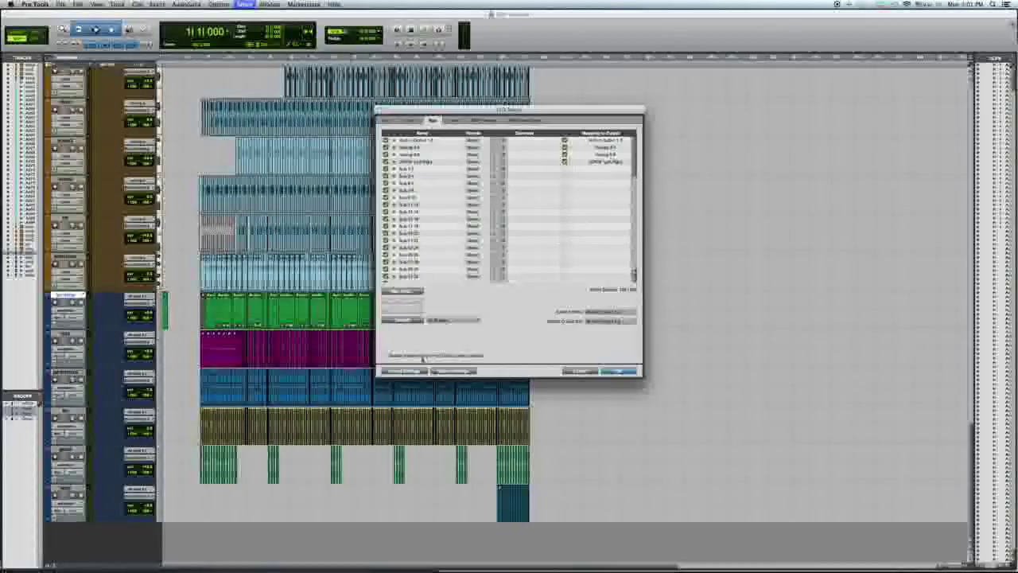
left_click(410, 371)
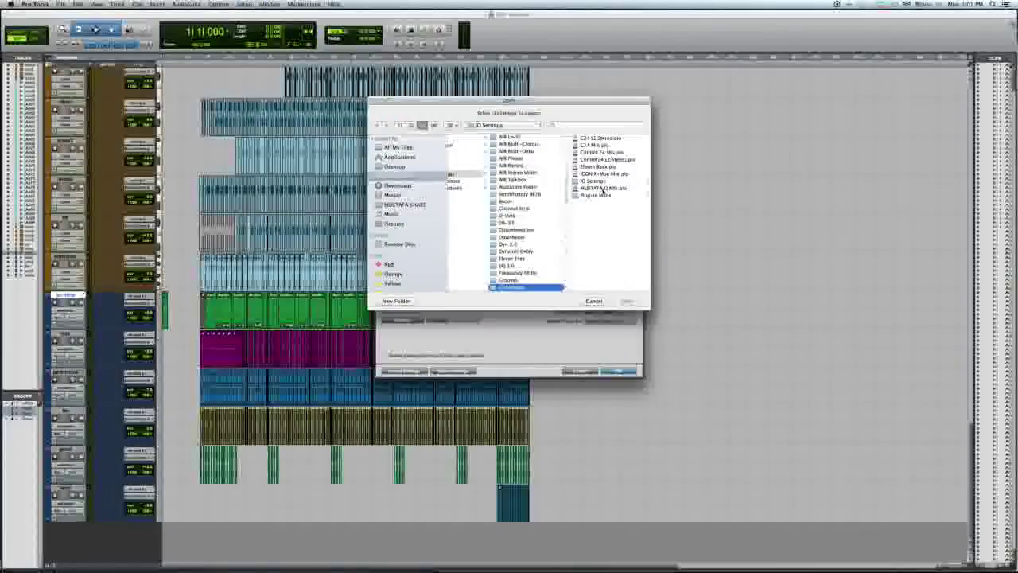
left_click(607, 189)
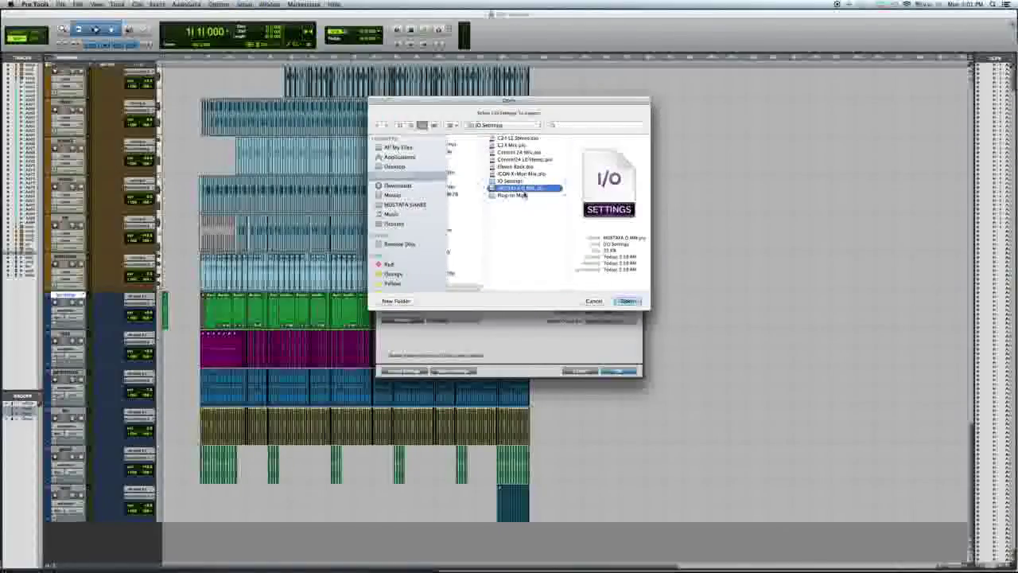
double_click(529, 190)
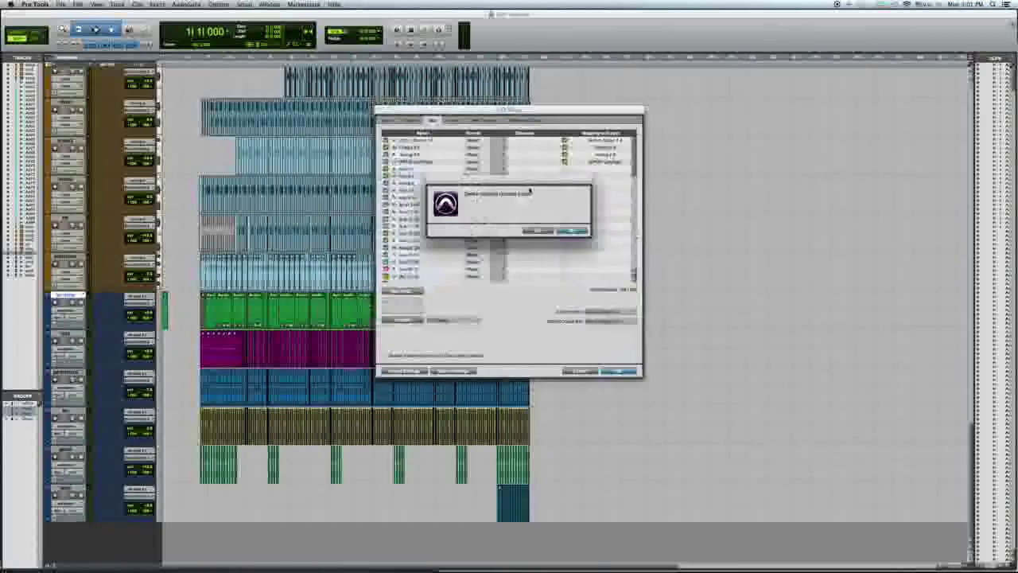
left_click(536, 230)
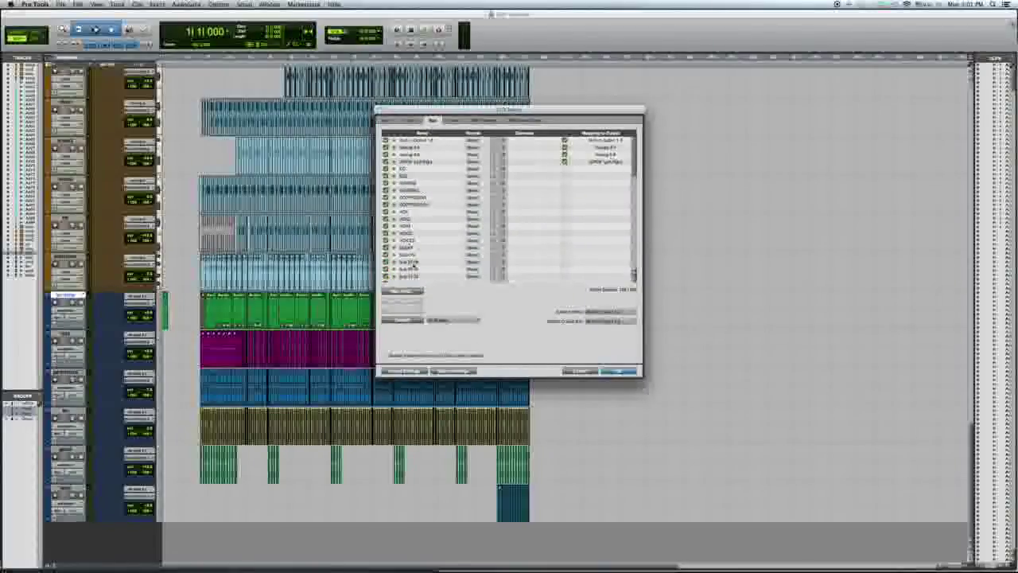
left_click(619, 371)
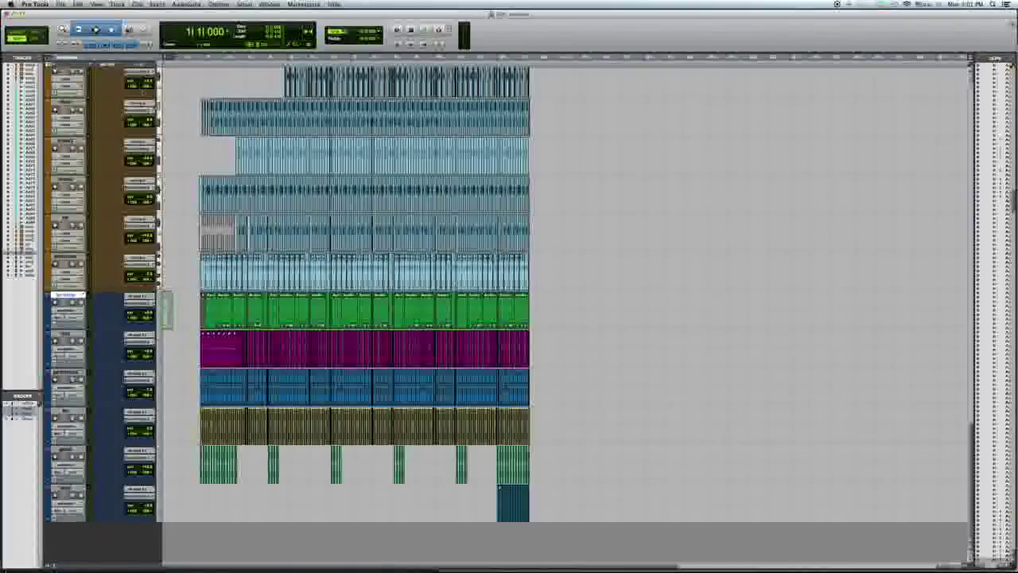
Start importing session data and choose the saved mixing session's file from its project folder as the source.
left_click(62, 4)
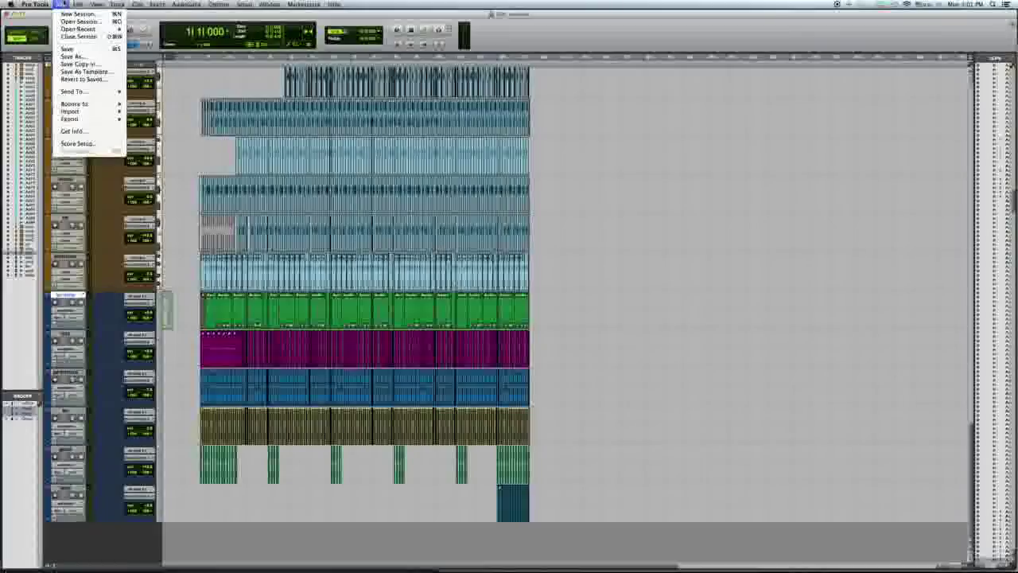
mouse_move(85, 113)
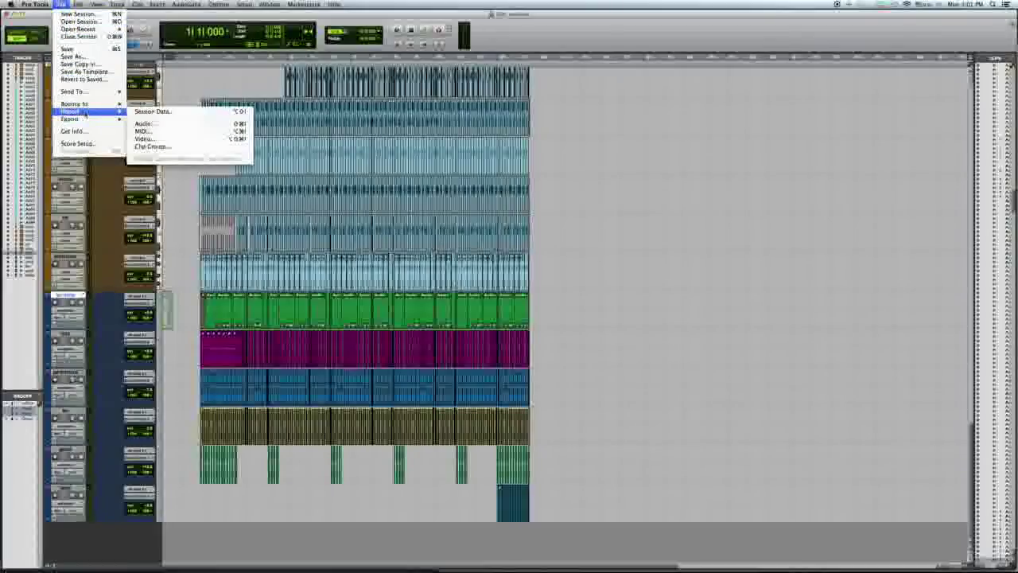
left_click(188, 117)
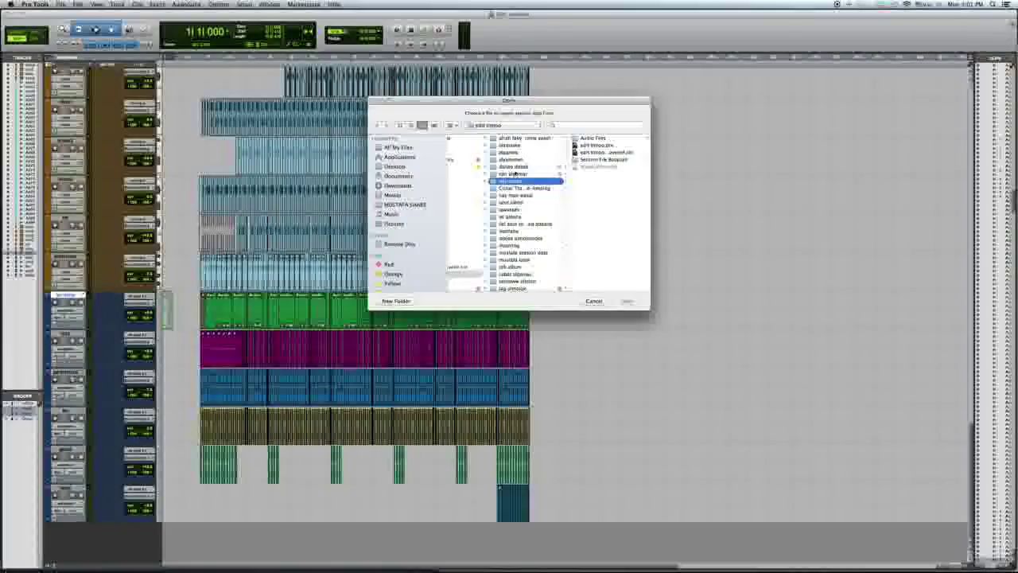
scroll(515, 171, "left", 3)
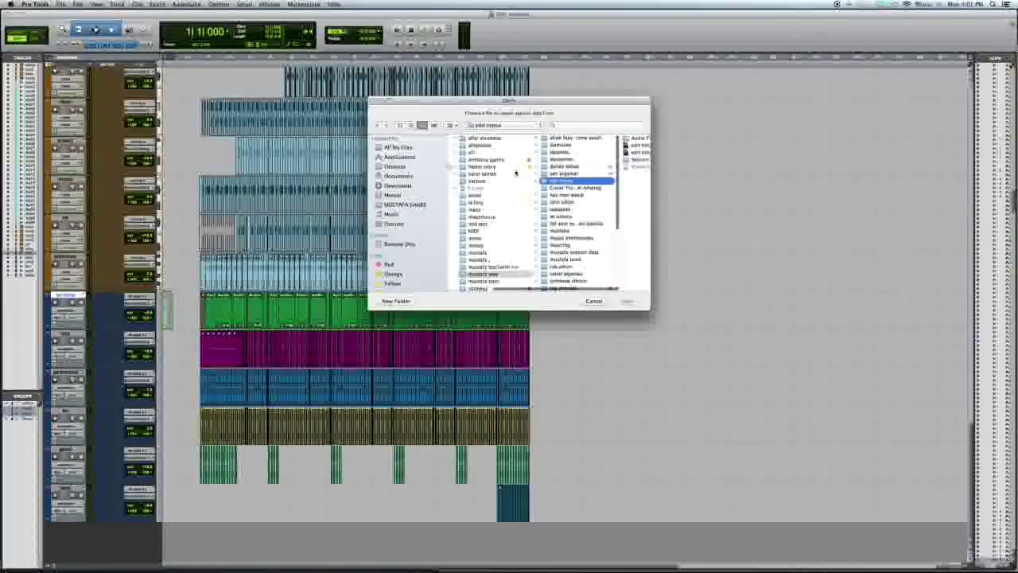
scroll(516, 172, "right", 3)
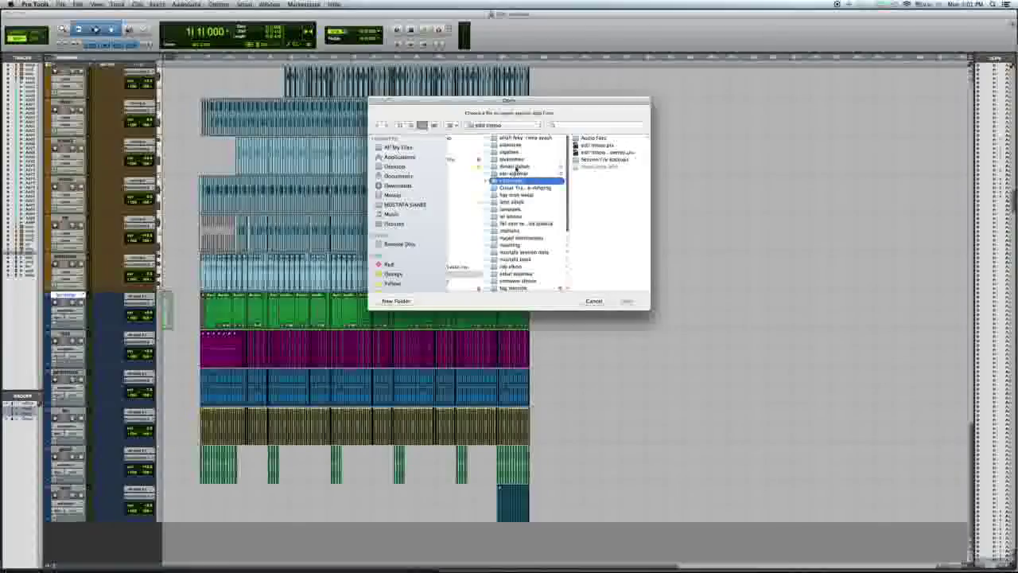
scroll(519, 167, "down", 2)
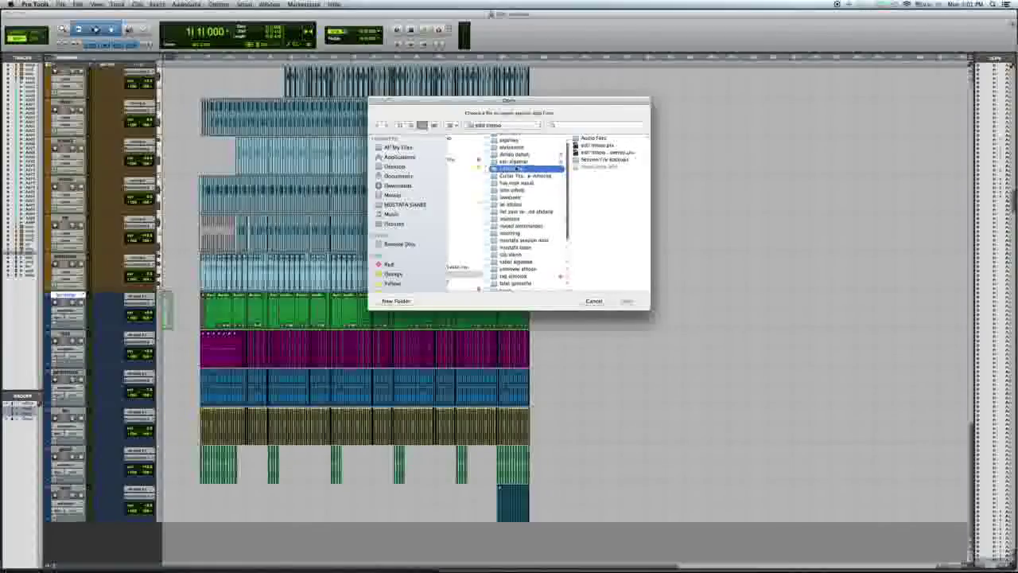
left_click(529, 239)
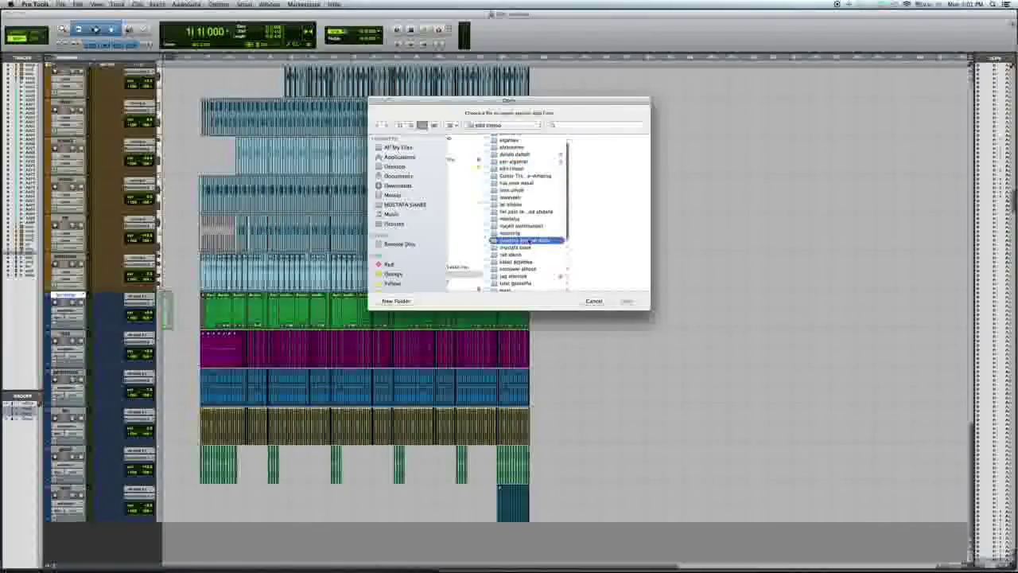
left_click(605, 139)
double_click(605, 140)
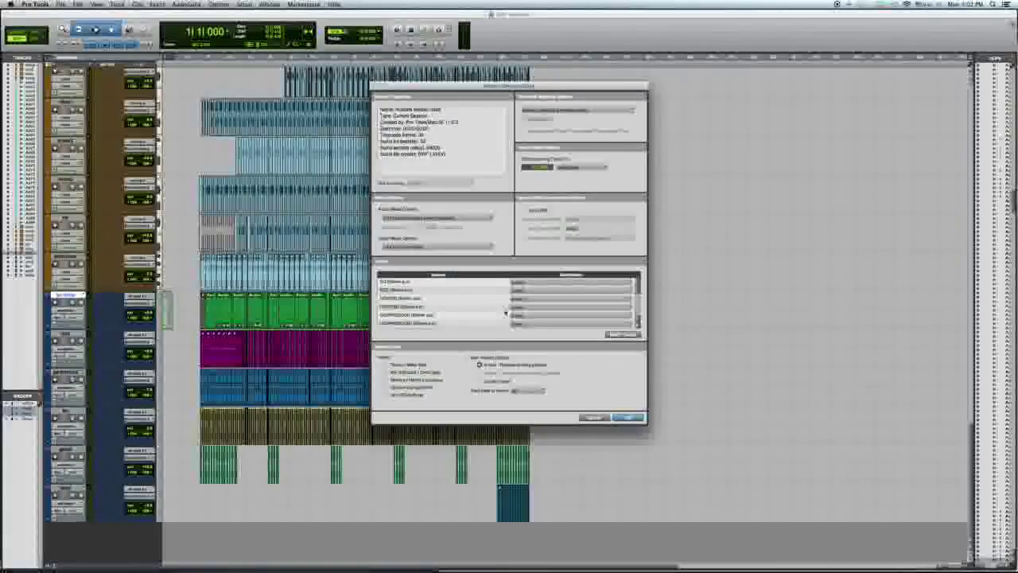
Keep audio media linked to the source, set all source tracks to import as new tracks, and carry out the session data import.
left_click(410, 217)
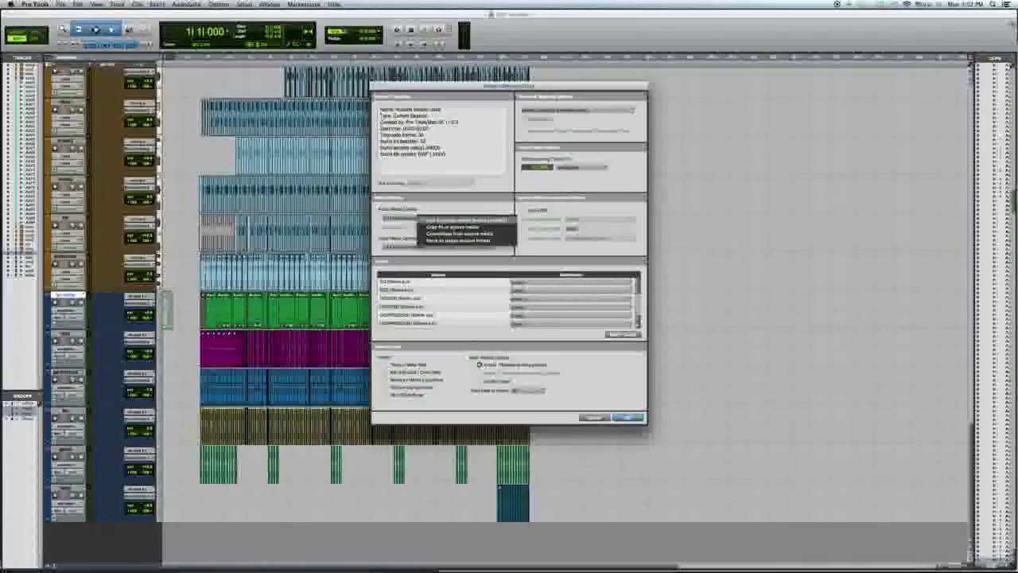
left_click(399, 227)
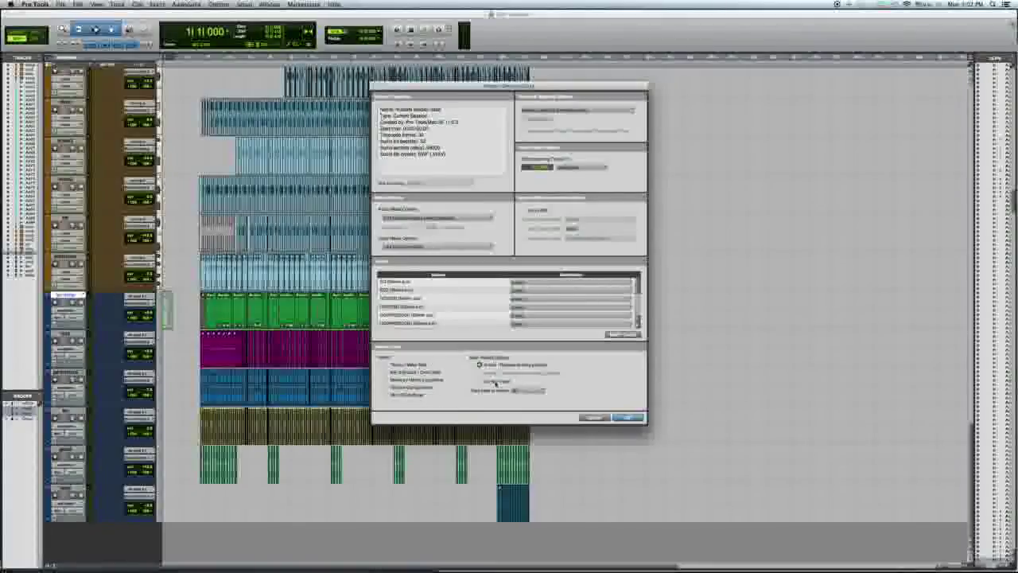
scroll(467, 283, "down", 1)
left_click(467, 282)
scroll(467, 283, "up", 1)
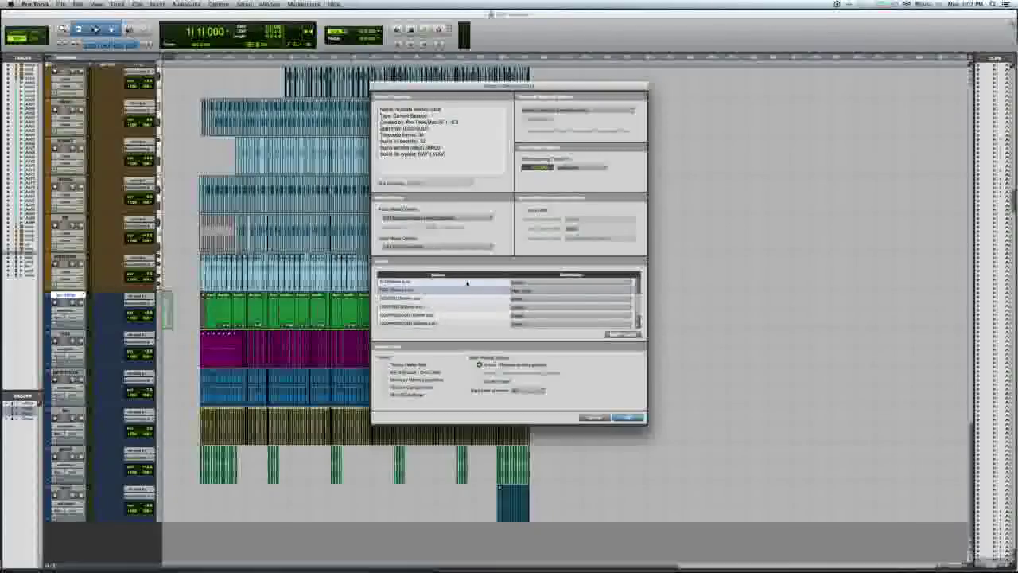
left_click_drag(467, 282, 466, 360)
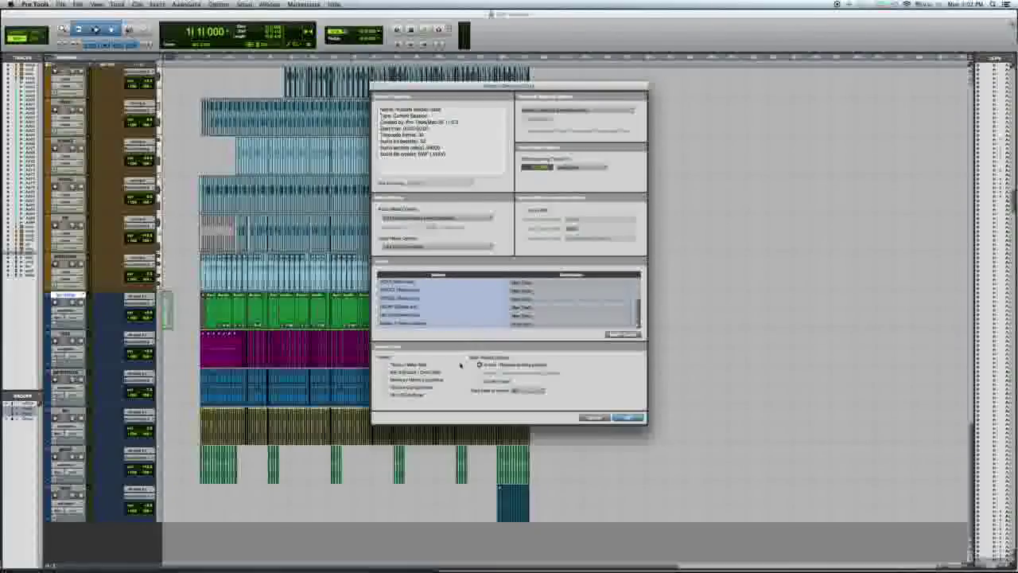
scroll(432, 295, "up", 3)
scroll(432, 295, "down", 3)
scroll(432, 294, "up", 3)
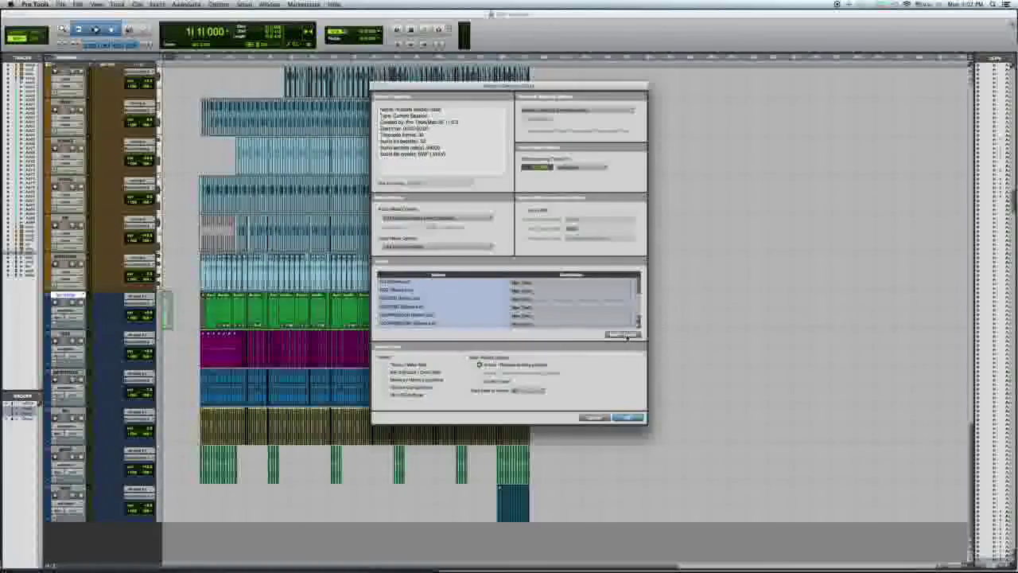
left_click(629, 417)
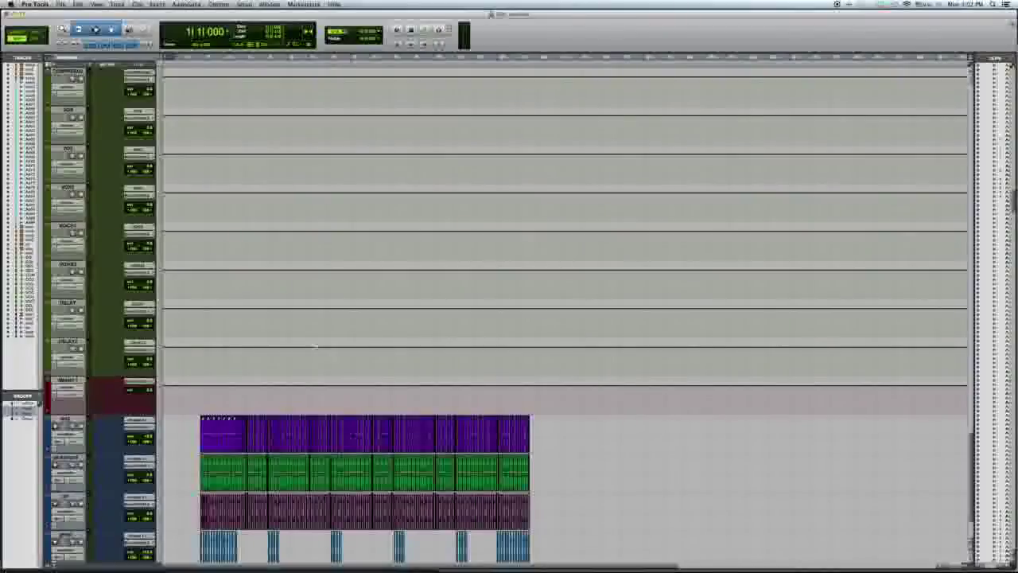
Check the imported effect aux tracks and master fader among the song's tracks in the Edit window and in the Mix window.
scroll(311, 347, "up", 5)
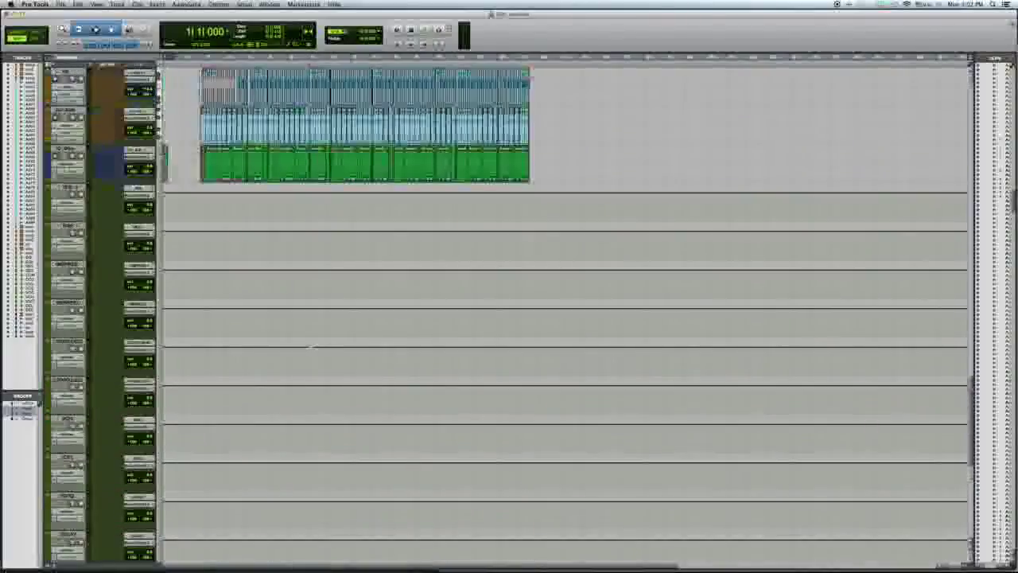
scroll(311, 347, "down", 2)
scroll(310, 347, "up", 5)
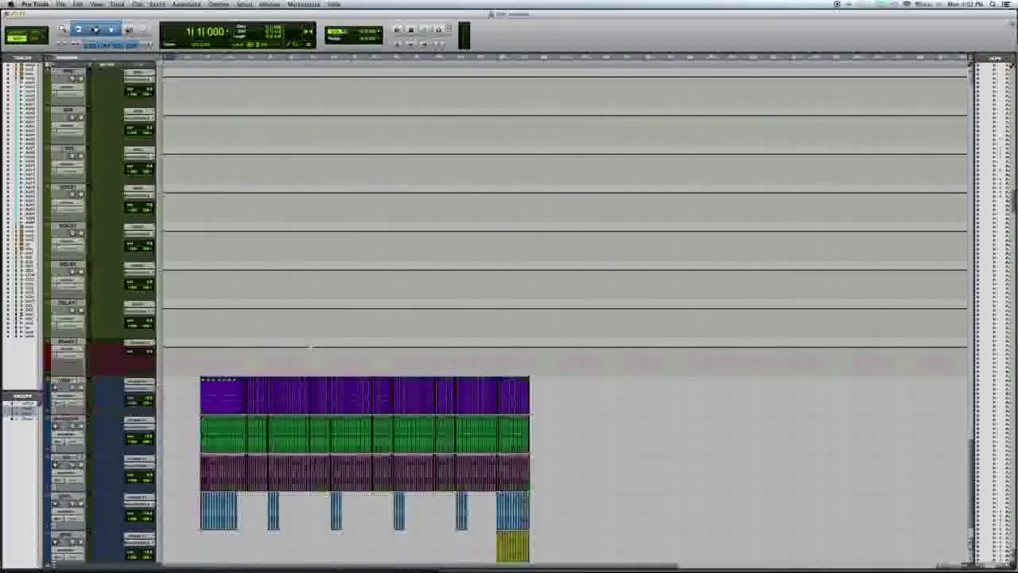
scroll(310, 347, "down", 5)
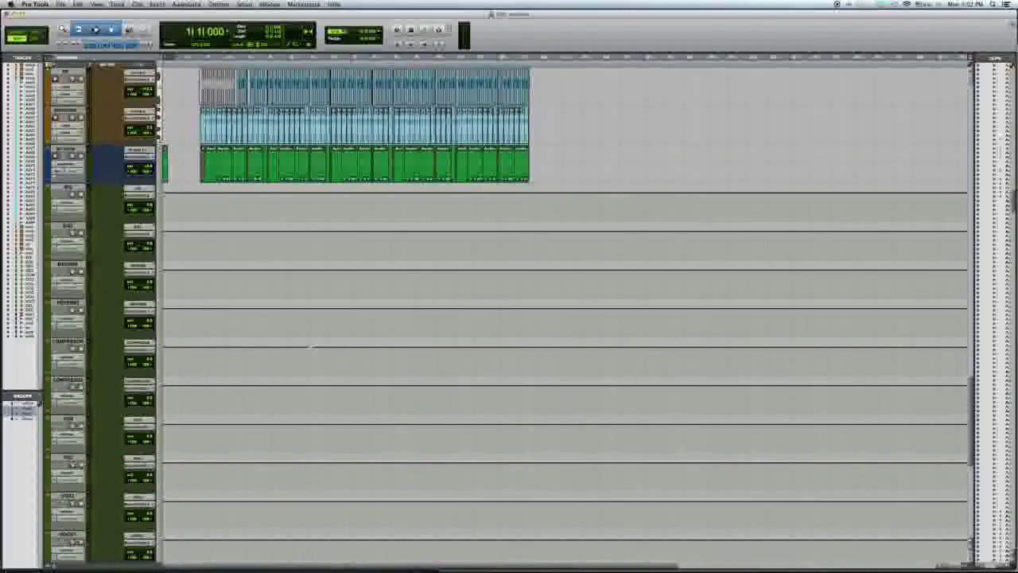
key("super+equal")
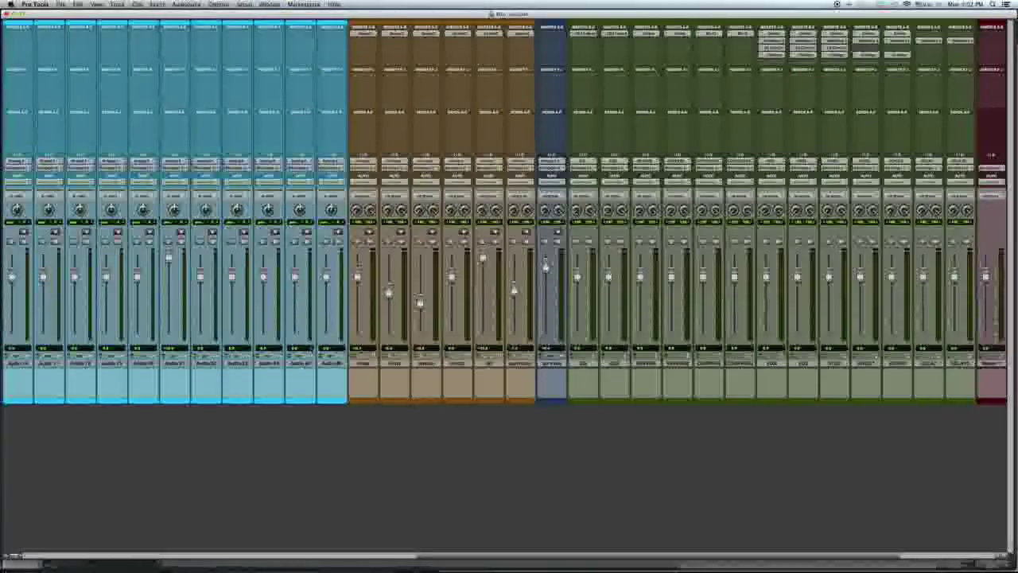
scroll(632, 372, "left", 1)
scroll(632, 372, "right", 5)
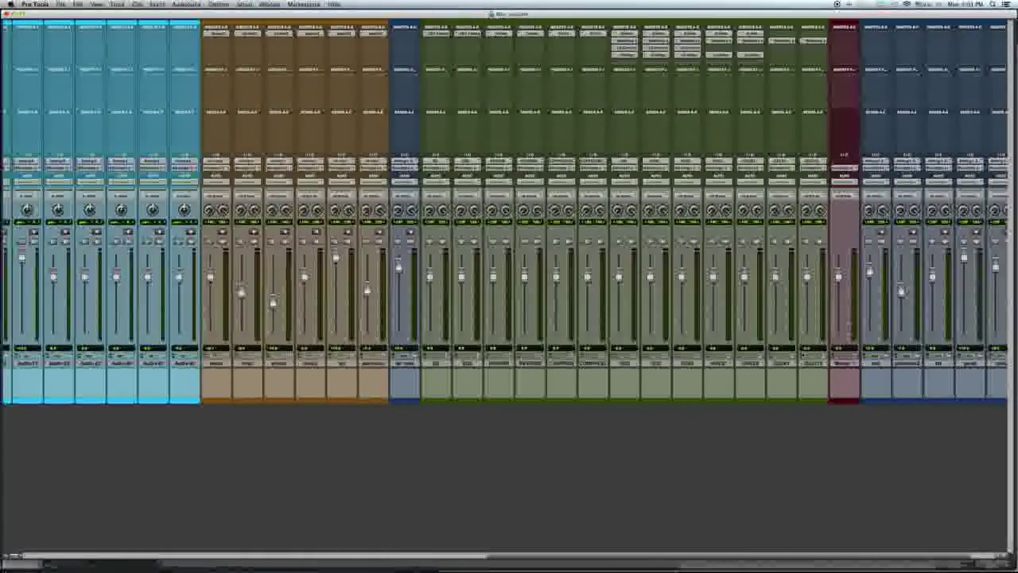
Color all the imported aux tracks and the master fader orange, and move them together to the end of the mixer.
left_click(850, 362)
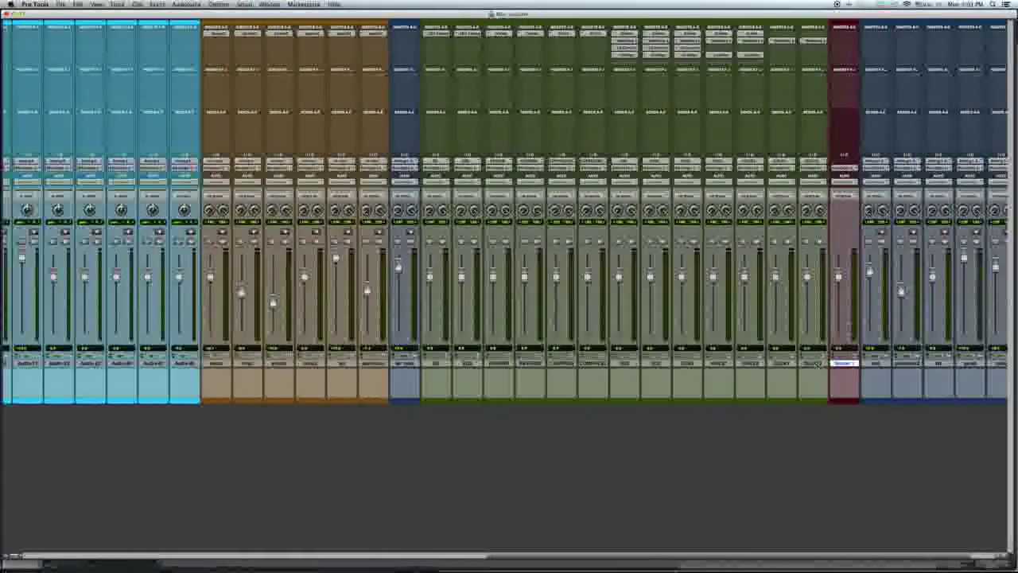
left_click_drag(817, 364, 439, 370)
double_click(557, 402)
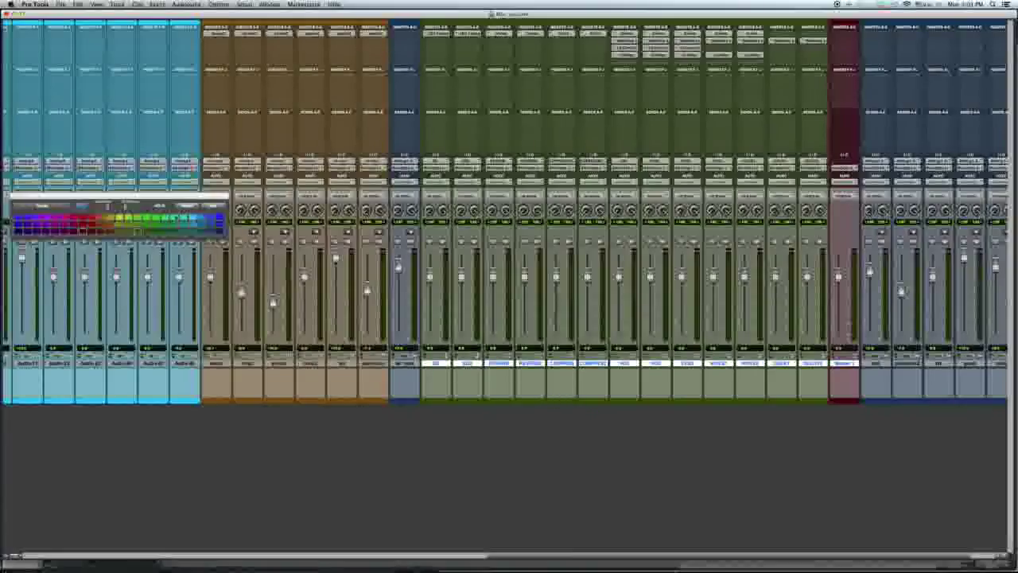
left_click(175, 217)
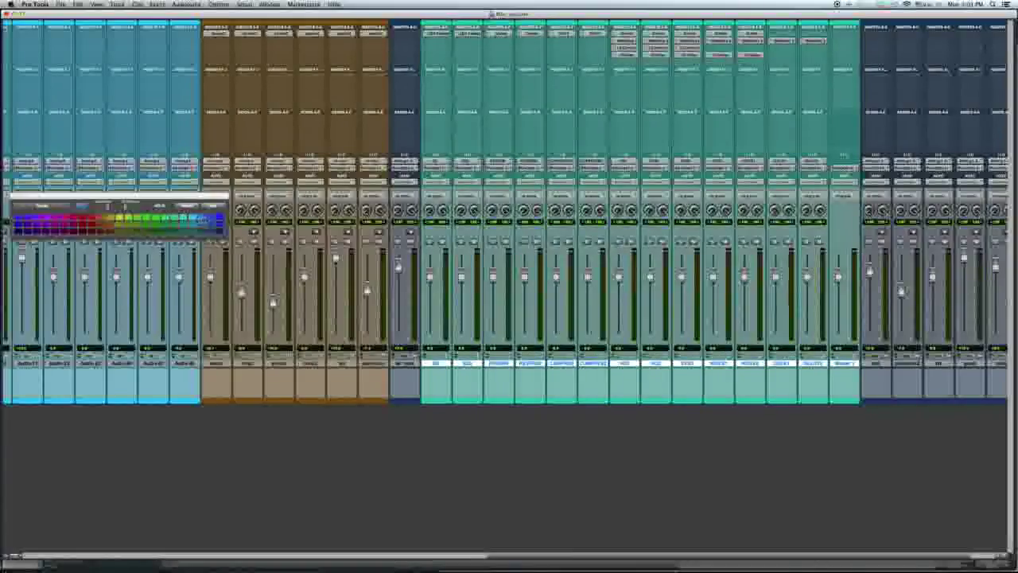
left_click(211, 221)
left_click(94, 219)
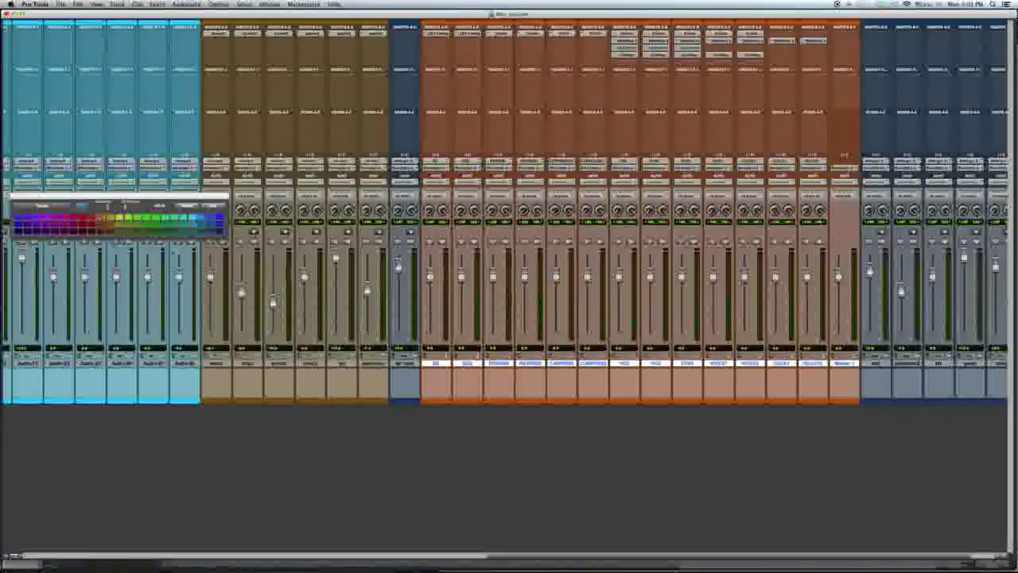
left_click_drag(845, 364, 1001, 364)
Solo the group of green audio tracks and play the song in the Edit window from one of their clip blocks.
scroll(527, 350, "left", 10)
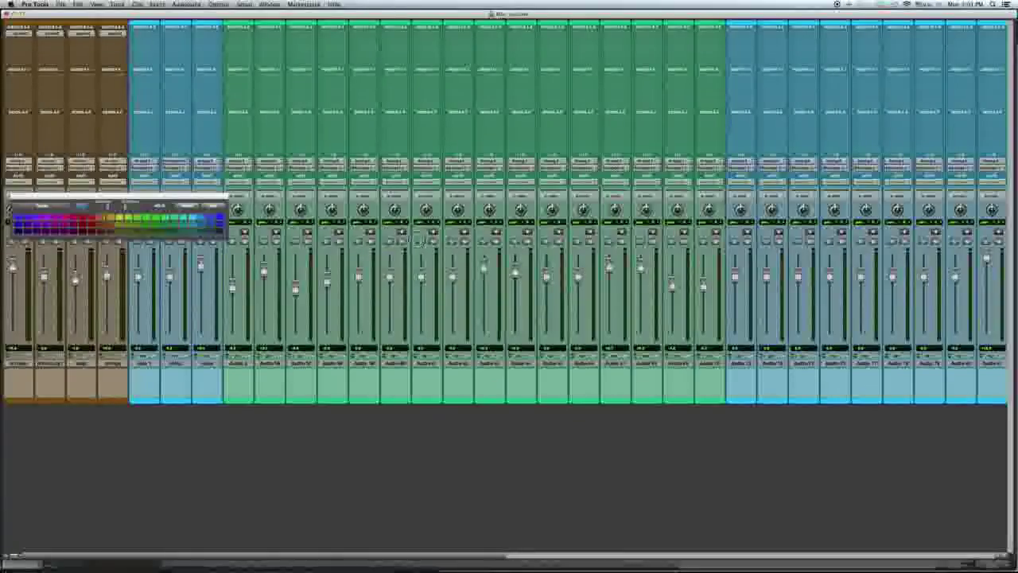
left_click(418, 241)
key("super+equal")
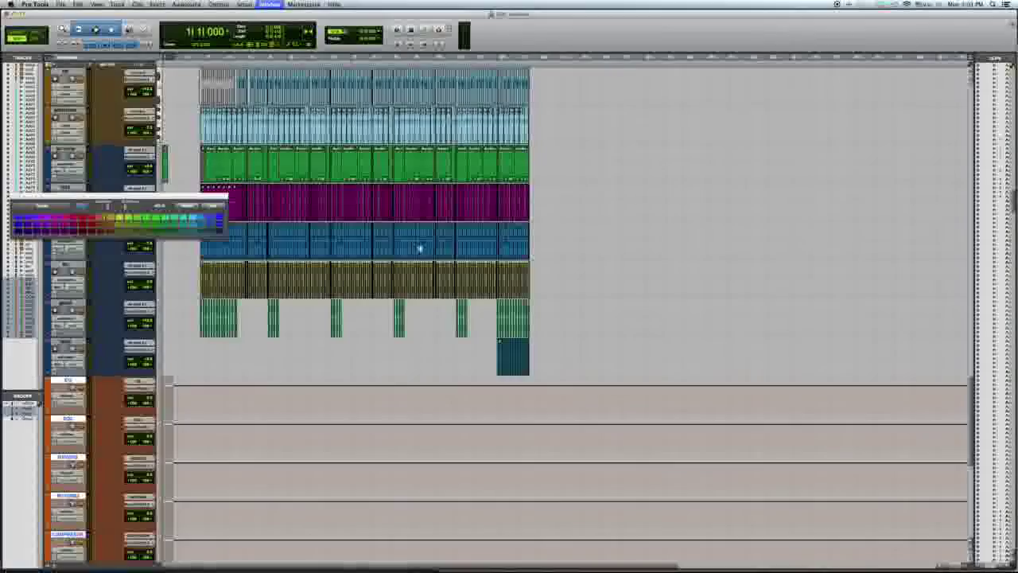
scroll(416, 295, "down", 10)
scroll(416, 294, "up", 10)
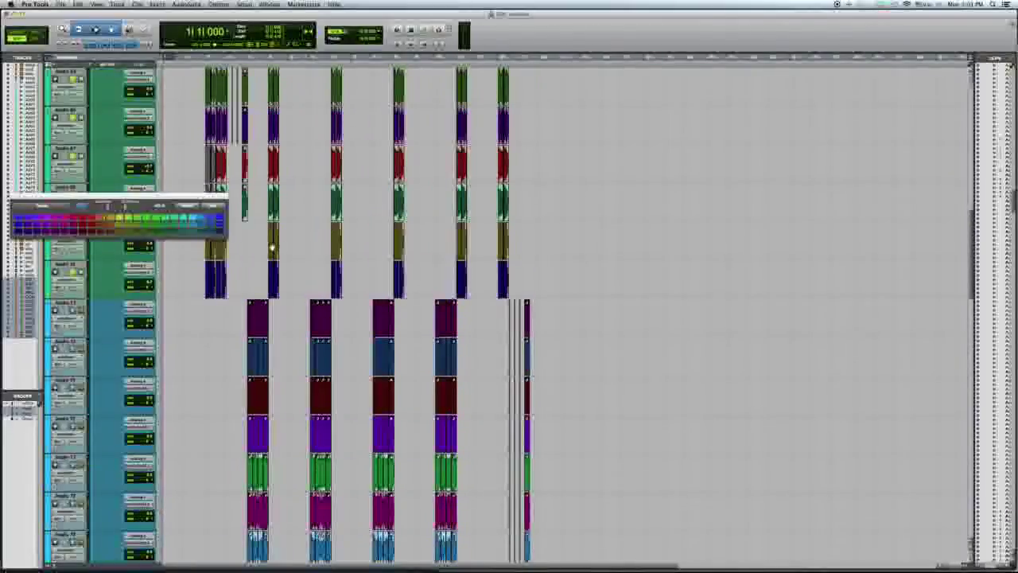
left_click(272, 248)
key("space")
key("t")
key("t")
key("t")
key("t")
key("t")
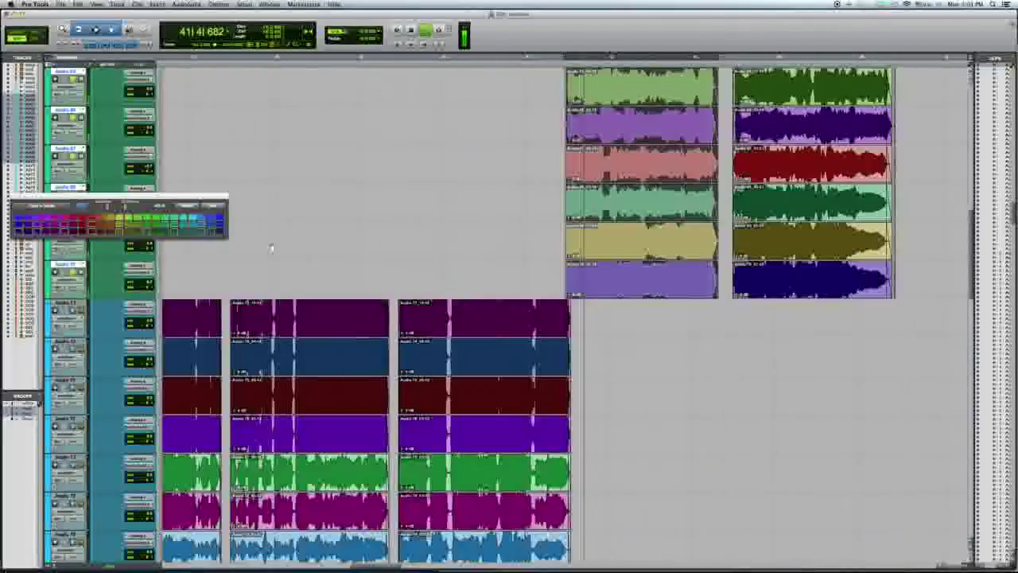
Move the orange VOX aux track in the Mix window to directly after the last green audio track.
key("super+equal")
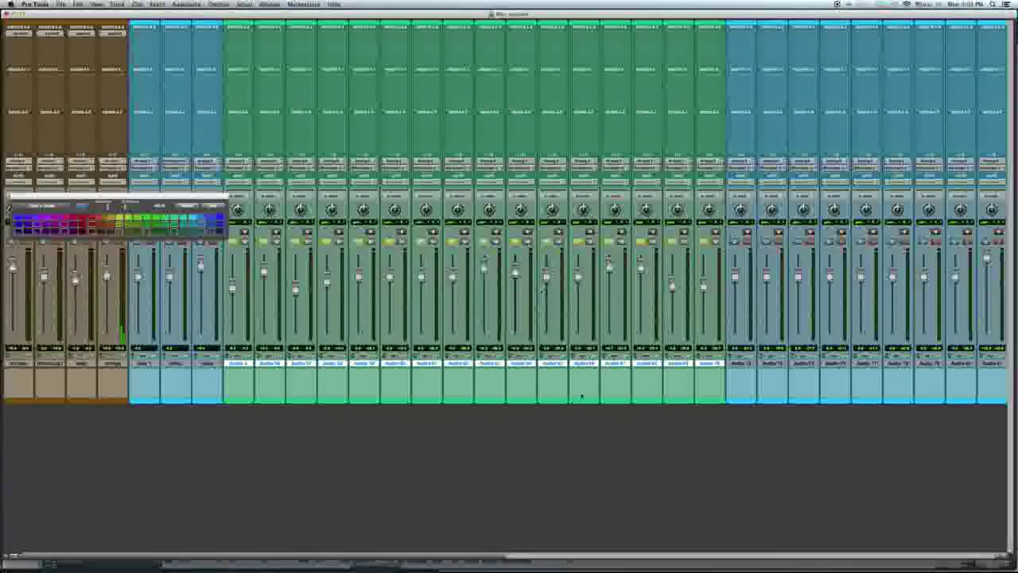
scroll(719, 373, "right", 15)
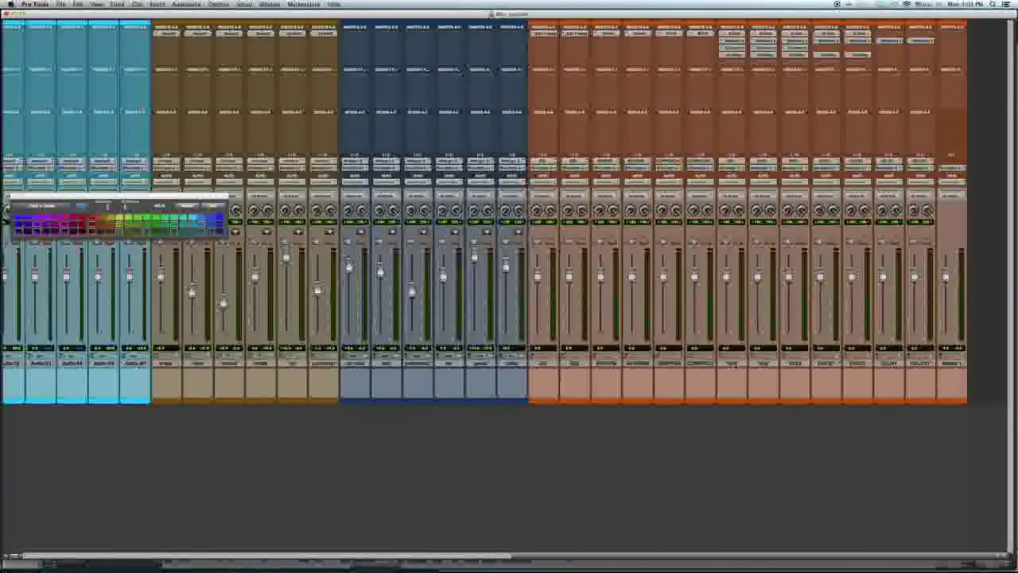
scroll(732, 364, "left", 10)
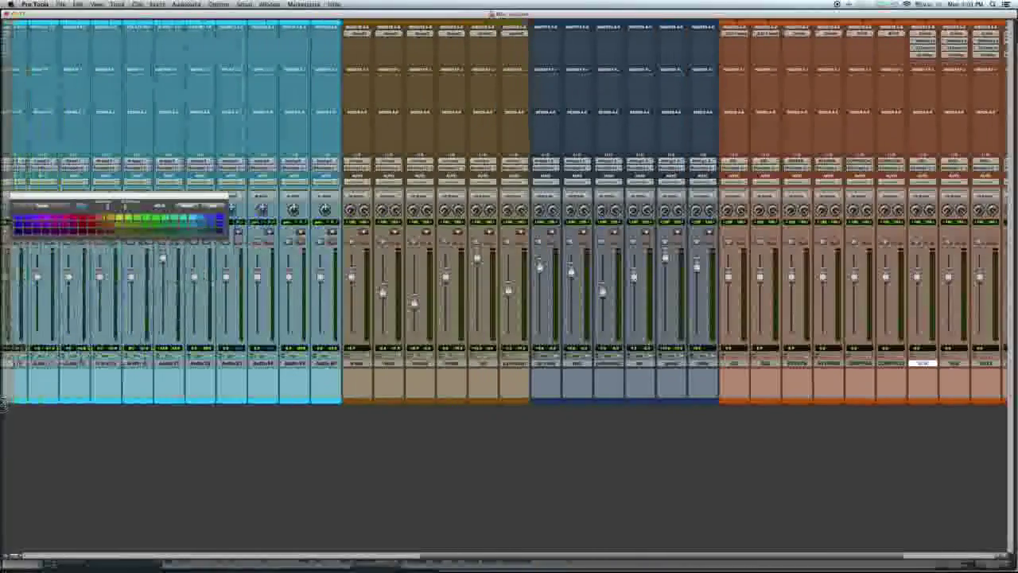
scroll(312, 410, "left", 15)
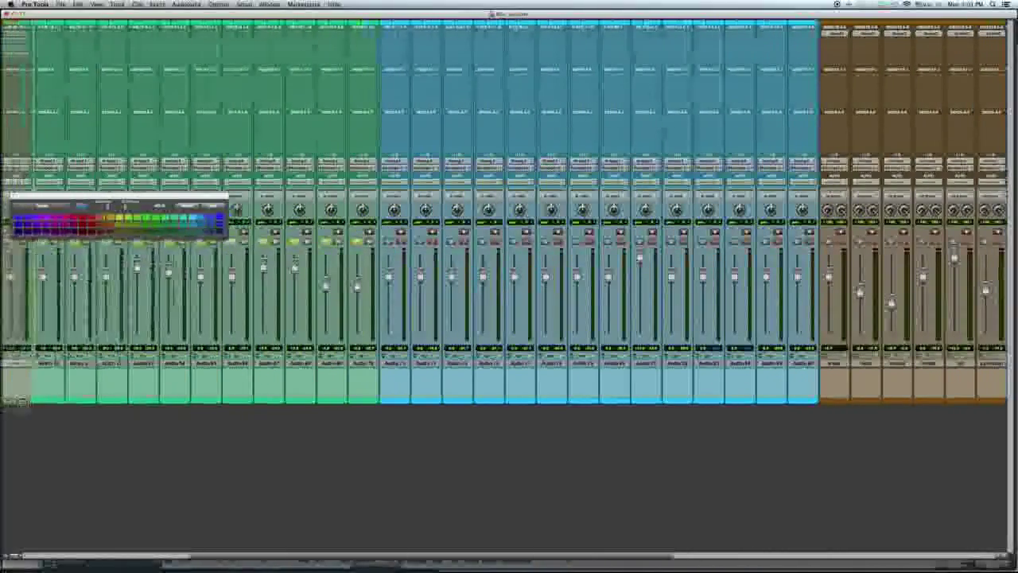
left_click_drag(312, 410, 380, 406)
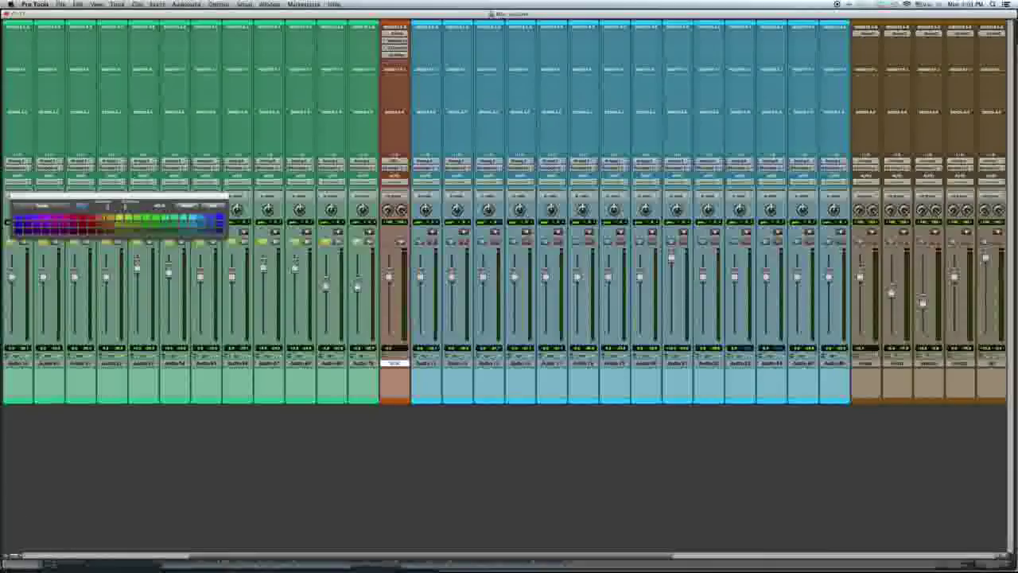
Select the group of green audio tracks and route their outputs to the VOX bus.
left_click(7, 558)
left_click(7, 452)
left_click(6, 447)
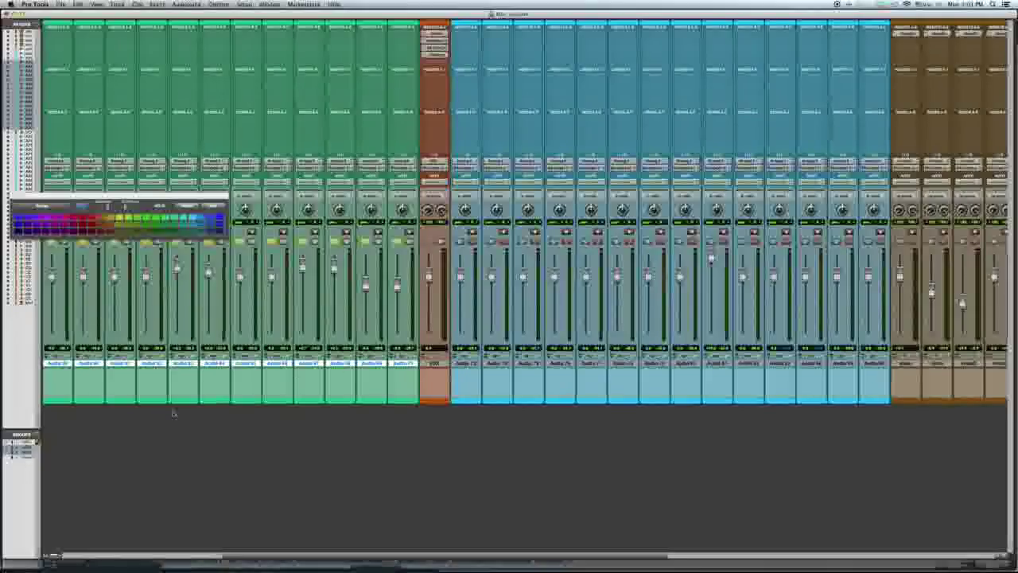
left_click(350, 169)
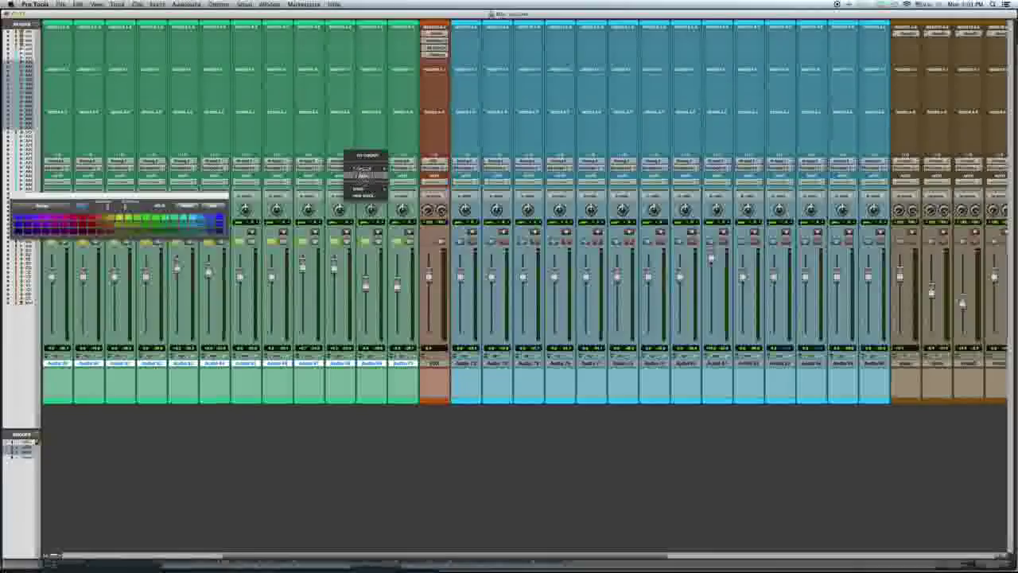
mouse_move(370, 172)
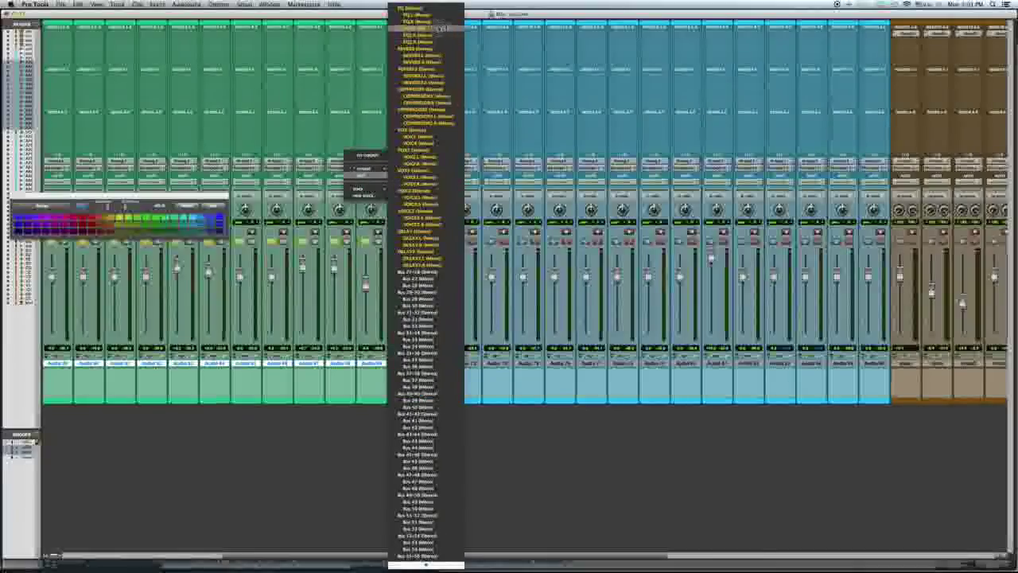
left_click(442, 136)
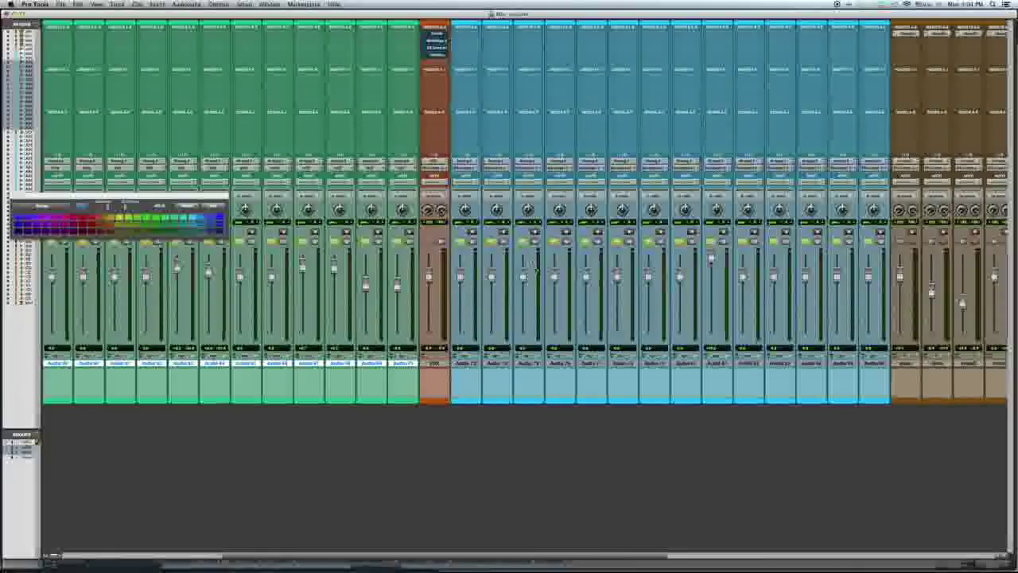
Move the orange VOX2 aux track to directly after the last light blue audio track.
scroll(525, 249, "right", 15)
scroll(525, 248, "right", 1)
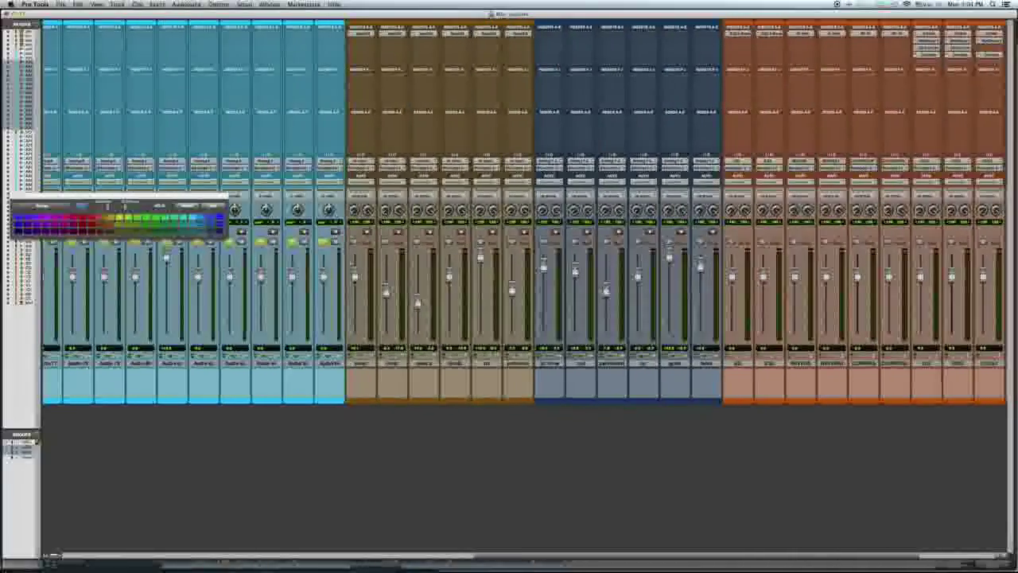
scroll(525, 248, "right", 3)
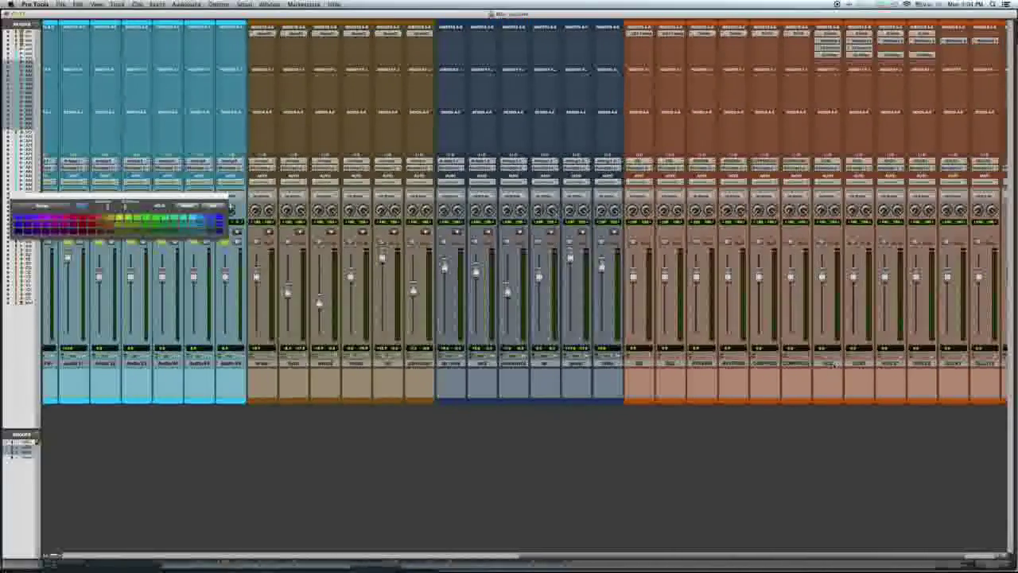
left_click_drag(298, 365, 249, 365)
Select the group of light blue audio tracks and route their outputs to the VOX2 bus.
left_click(8, 452)
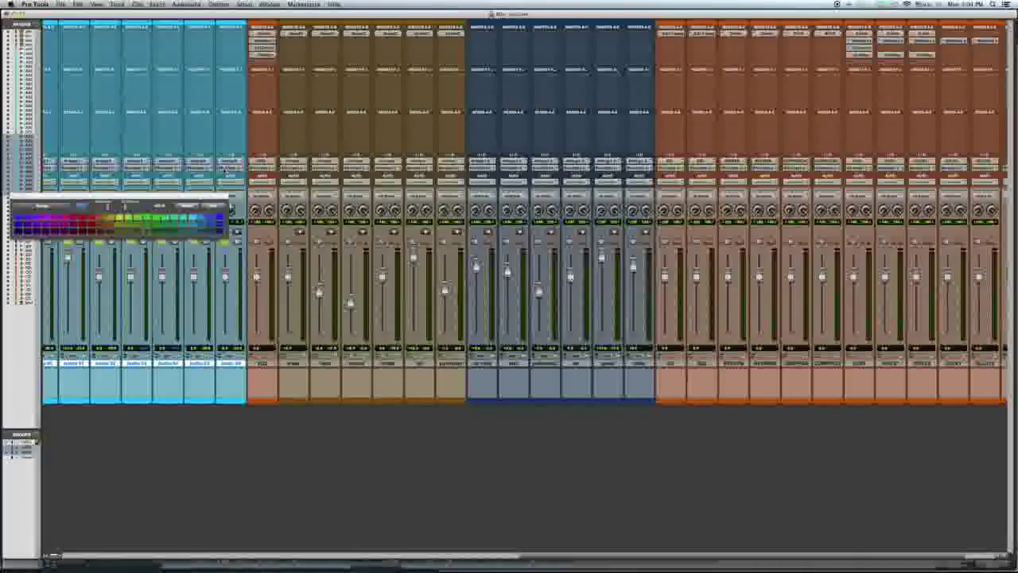
left_click(225, 168)
mouse_move(245, 175)
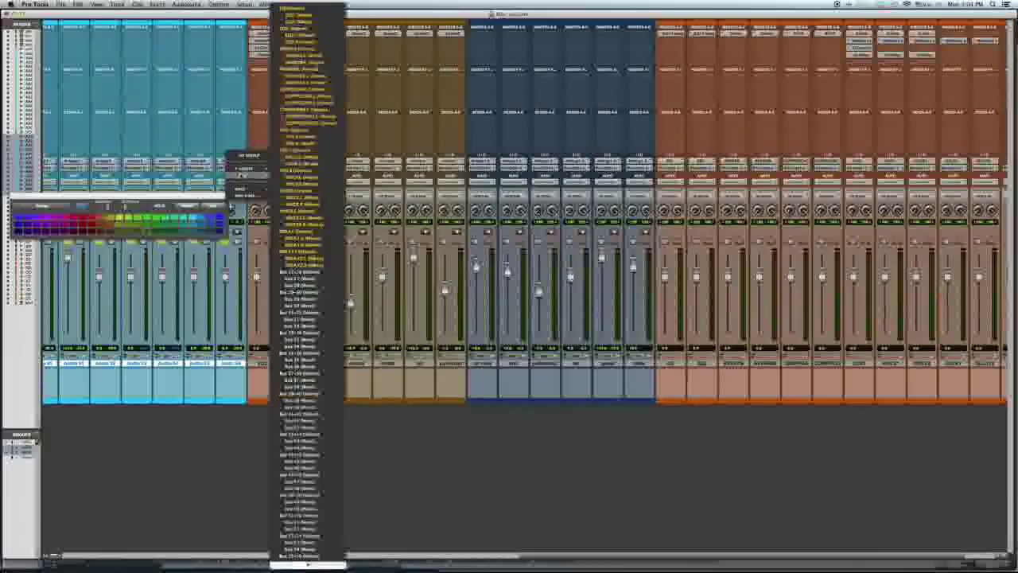
left_click(301, 157)
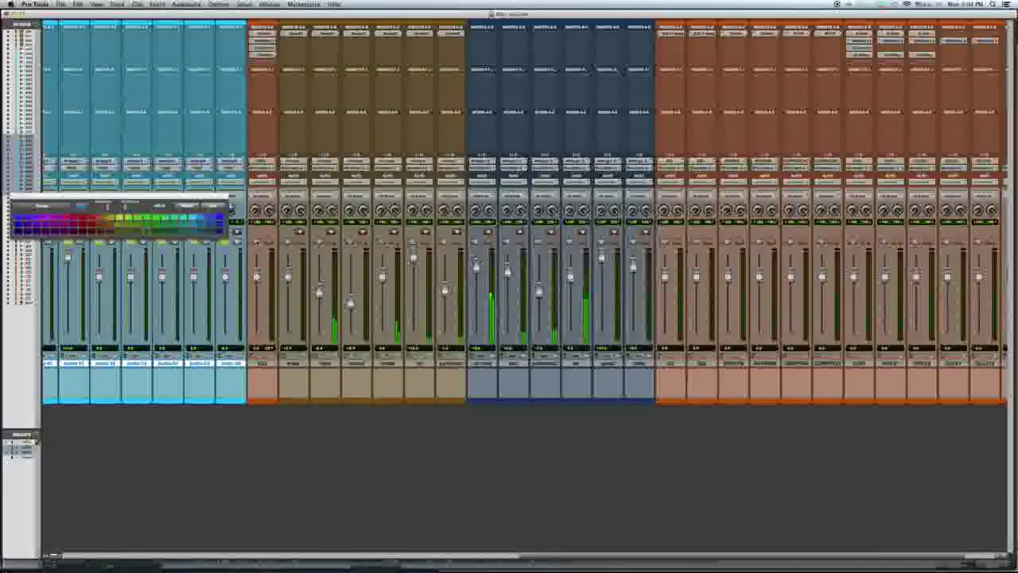
Play the song in the Edit window from the light blue tracks' last clip block and return to the mixer.
key("super+equal")
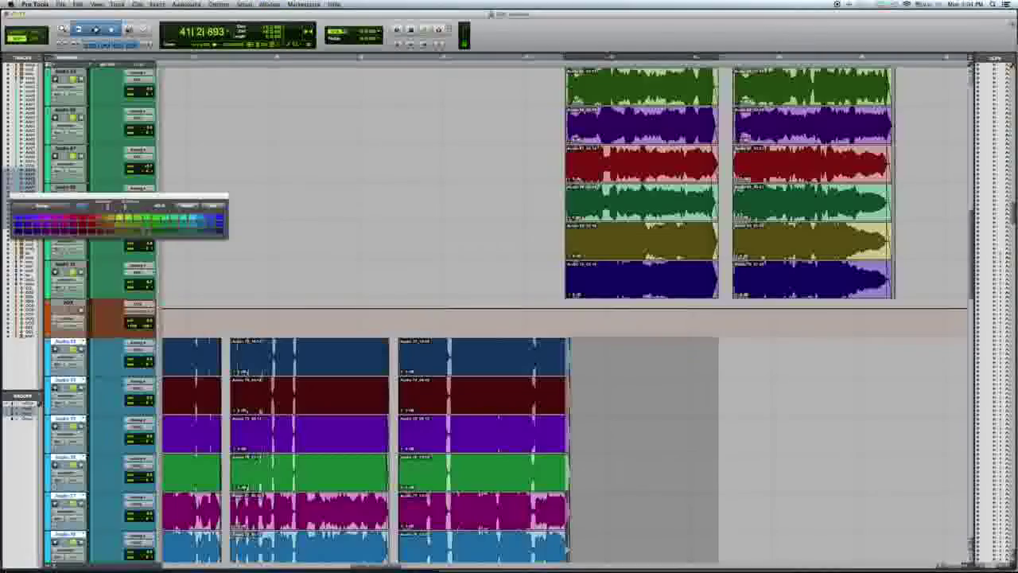
left_click(468, 411)
key("super+equal")
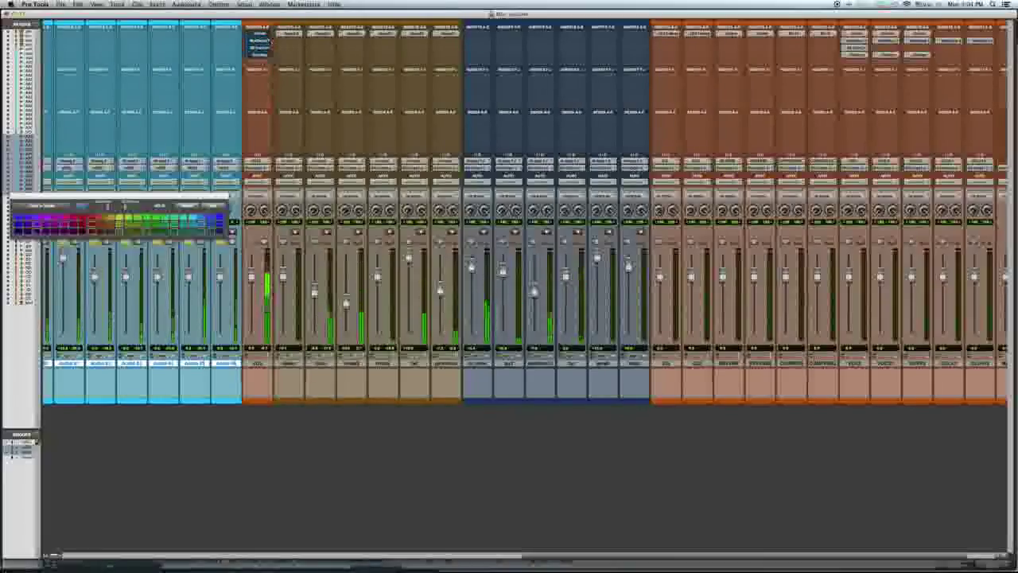
Compare the VOX and VOX2 aux tracks in the mixer and bypass the VOX2 aux track's inserts.
scroll(284, 47, "left", 15)
scroll(525, 211, "left", 5)
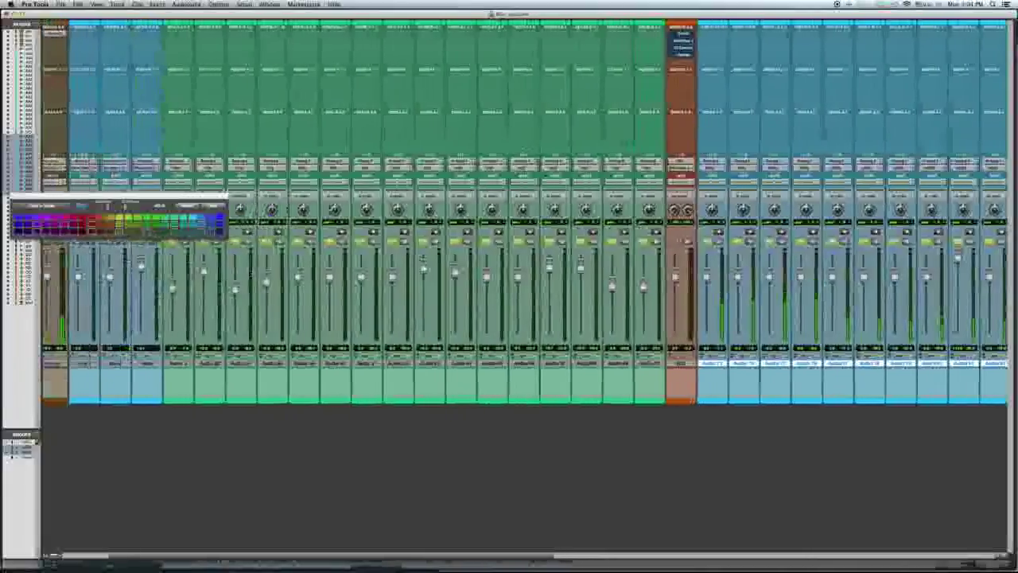
scroll(525, 211, "right", 15)
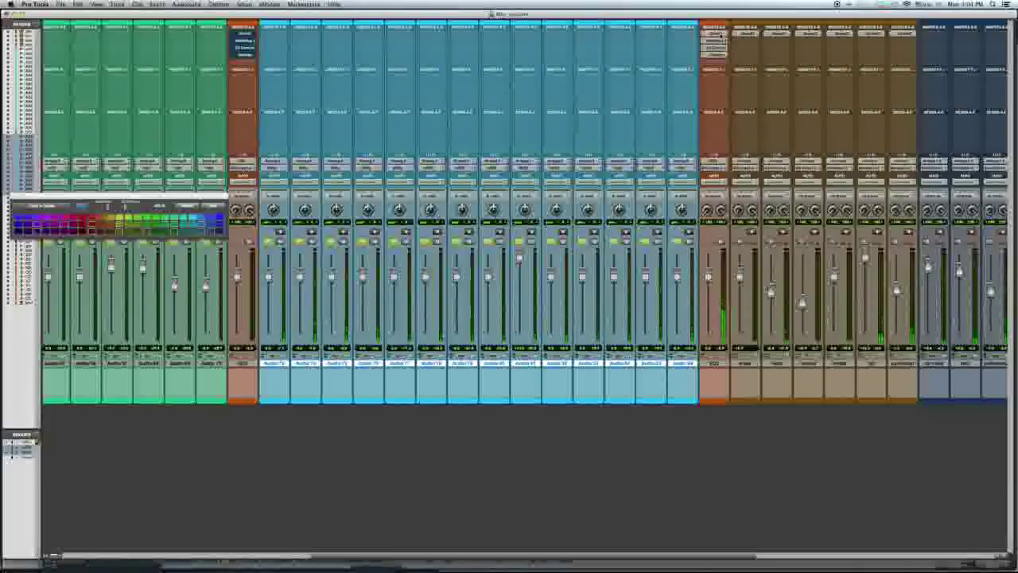
left_click(716, 41, "super")
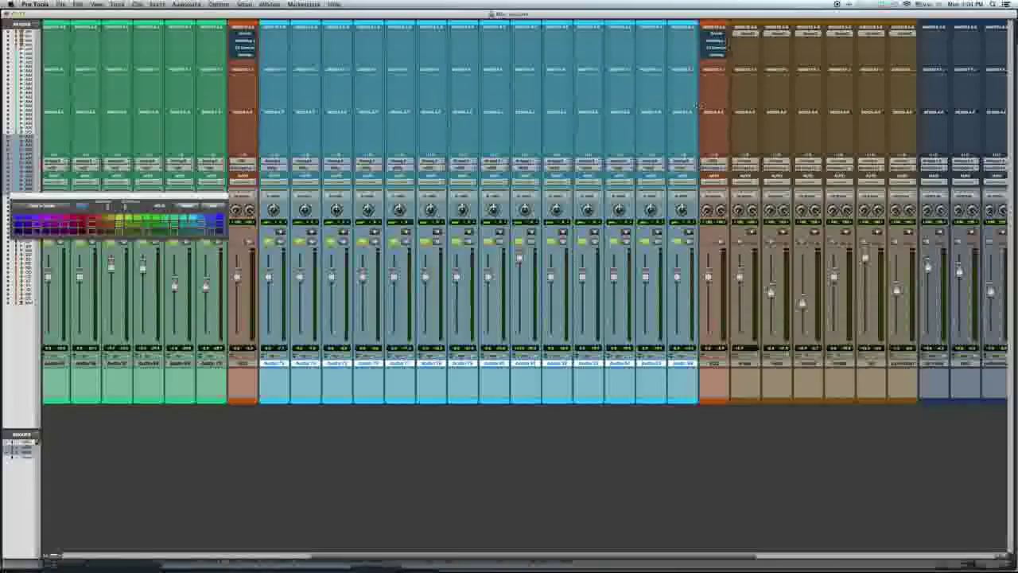
Close the color palette and select the orange effect aux tracks from EQ through DELAY2.
scroll(698, 105, "right", 10)
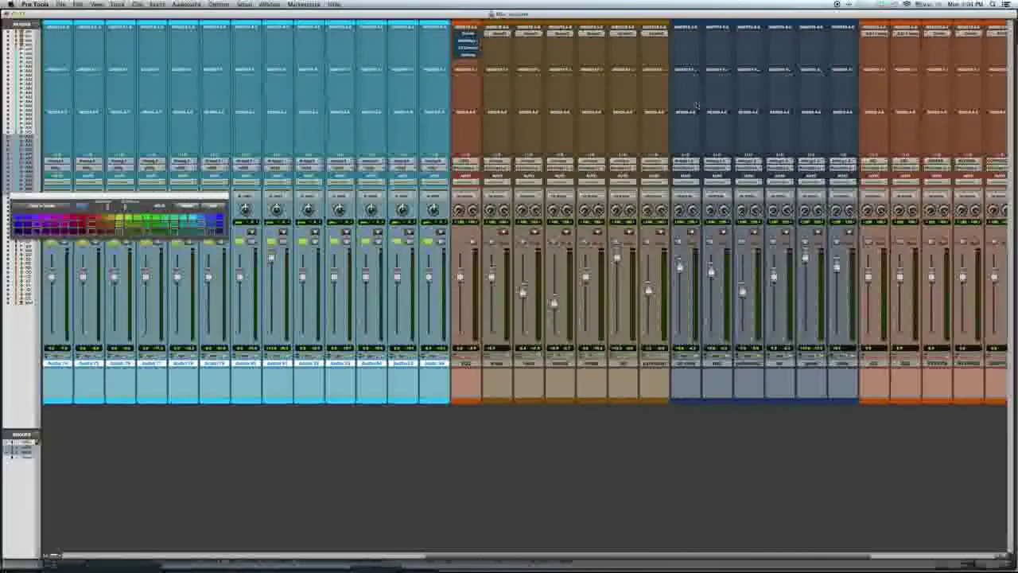
scroll(697, 105, "right", 10)
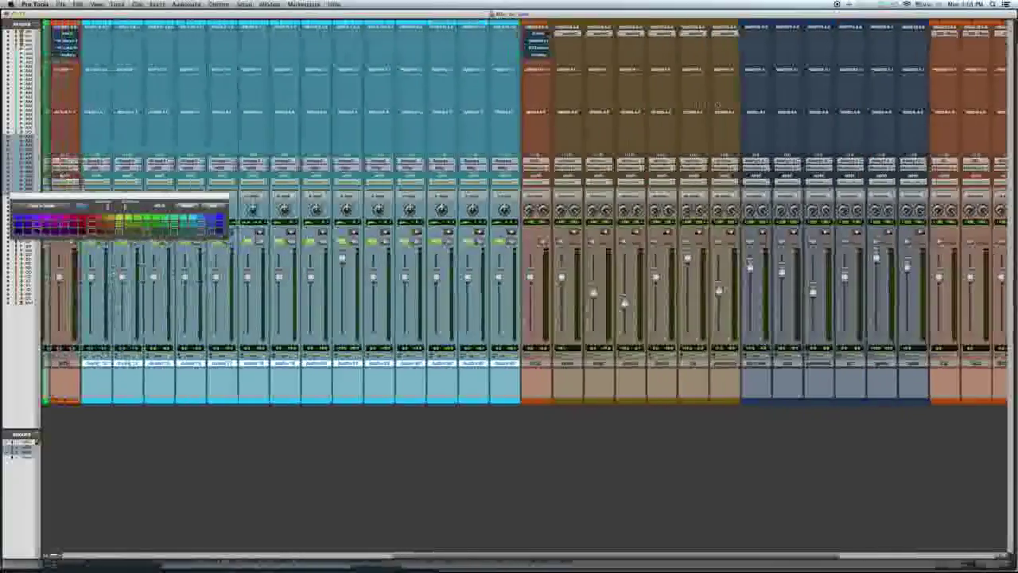
scroll(704, 105, "left", 15)
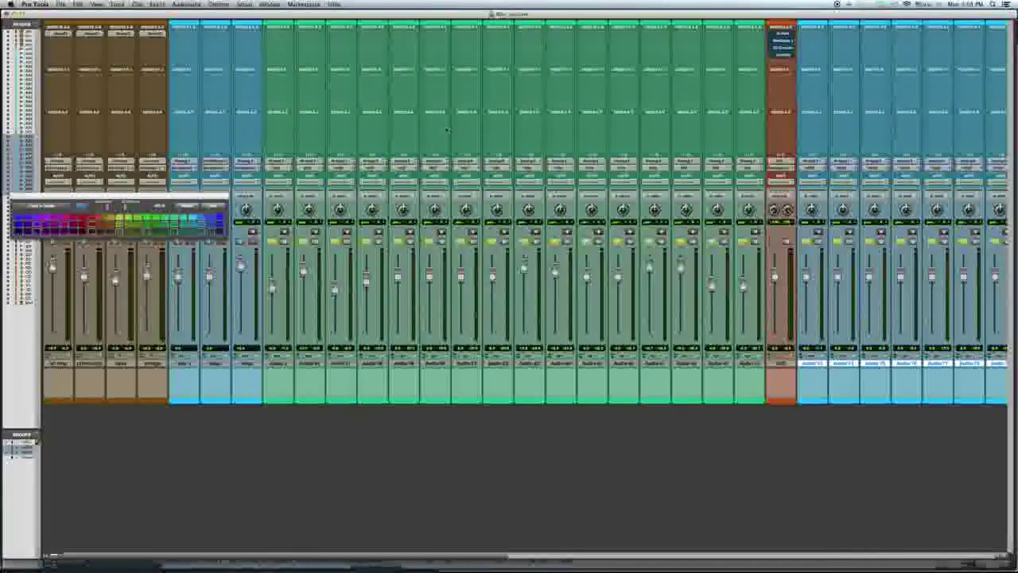
left_click(13, 195)
scroll(422, 164, "right", 20)
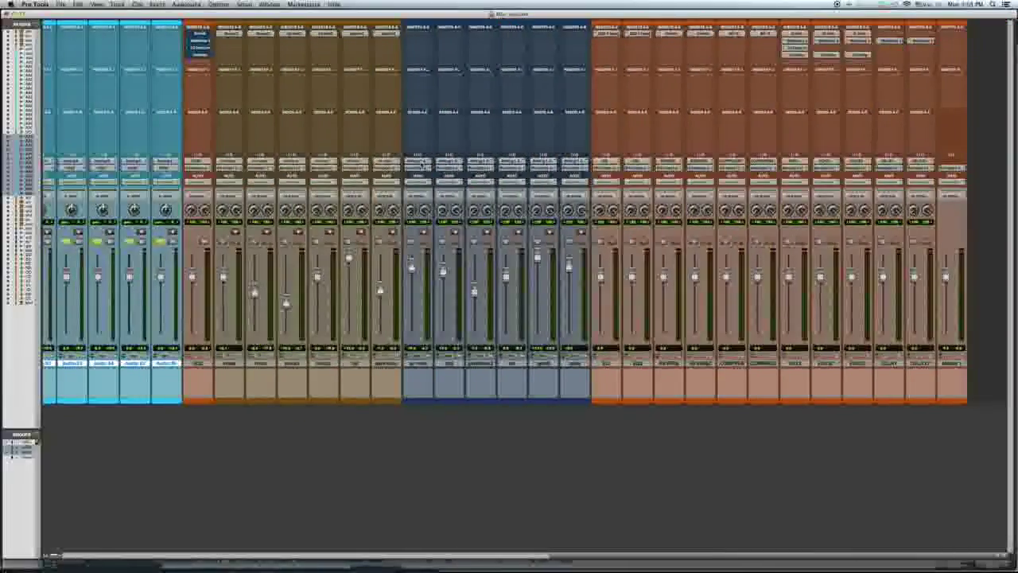
left_click_drag(728, 364, 606, 364)
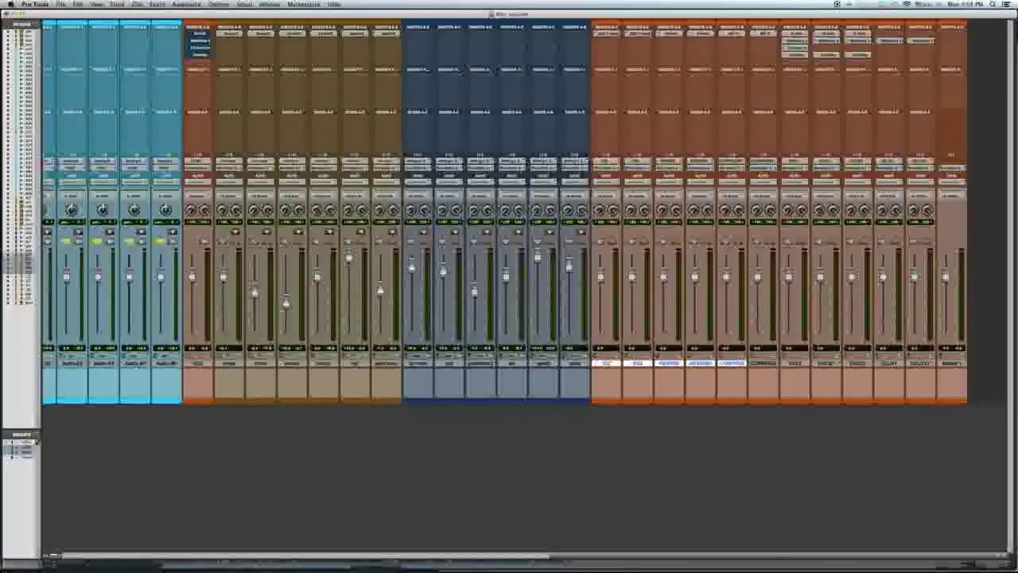
left_click_drag(762, 364, 887, 363)
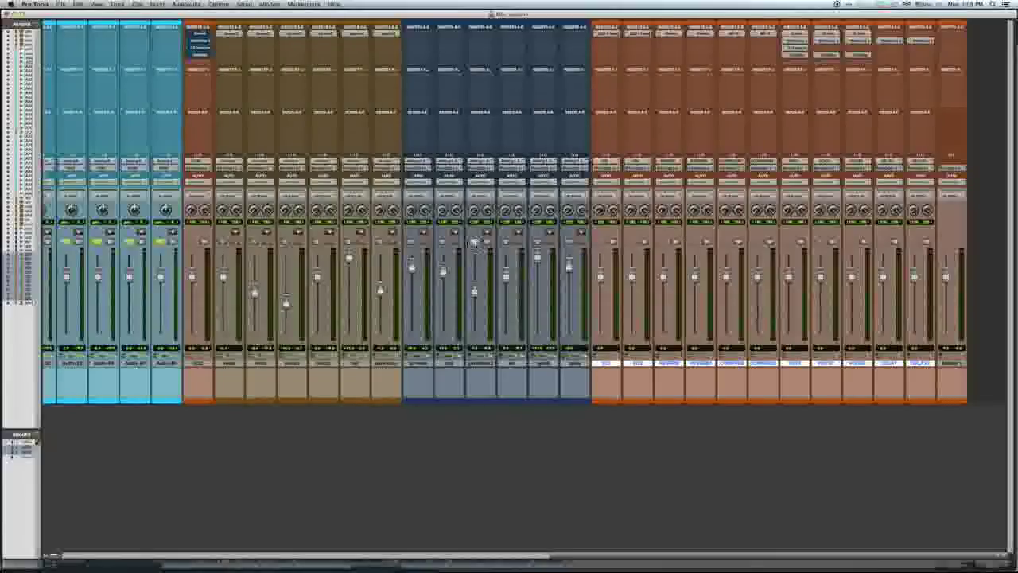
Clear the solos on the audio tracks and play the song from just before the green tracks' first visible clips.
left_click(506, 242)
left_click(505, 242)
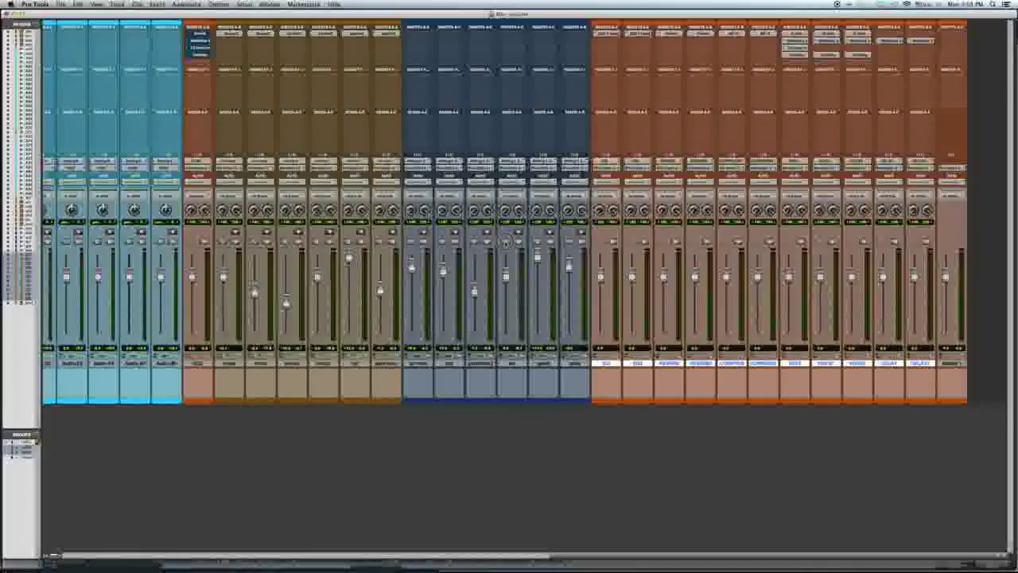
key("super+equal")
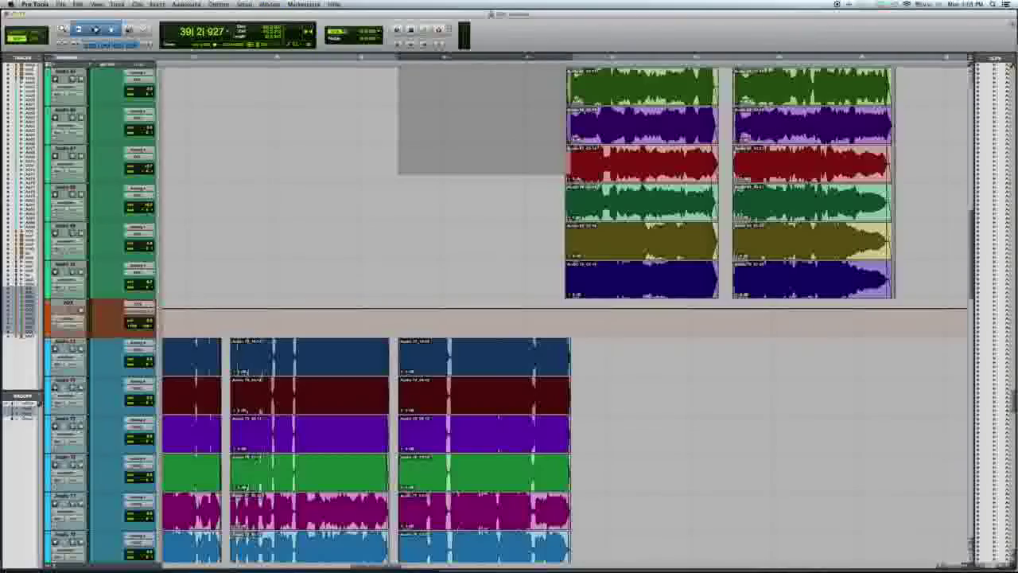
left_click(532, 219)
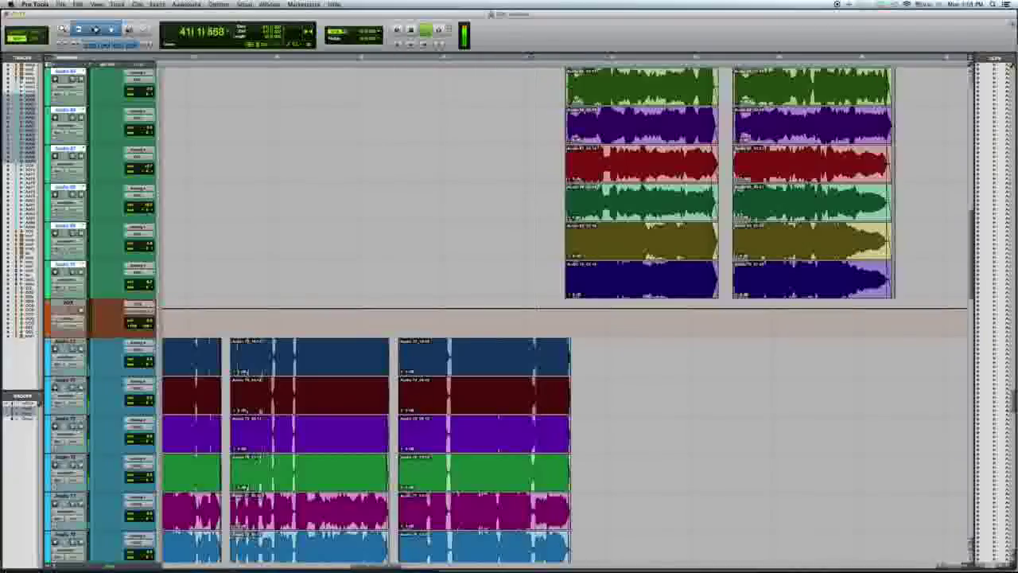
scroll(523, 253, "up", 5)
scroll(523, 253, "up", 3)
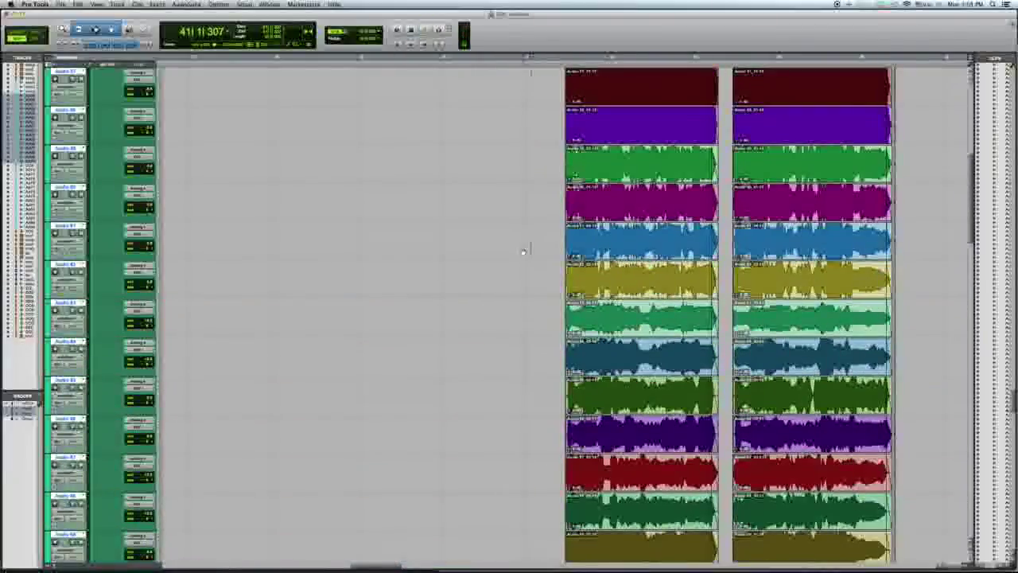
key("super+equal")
key("space")
Solo the fourth dark blue track and add a send to the EQ stereo bus with its level raised.
left_click(505, 241)
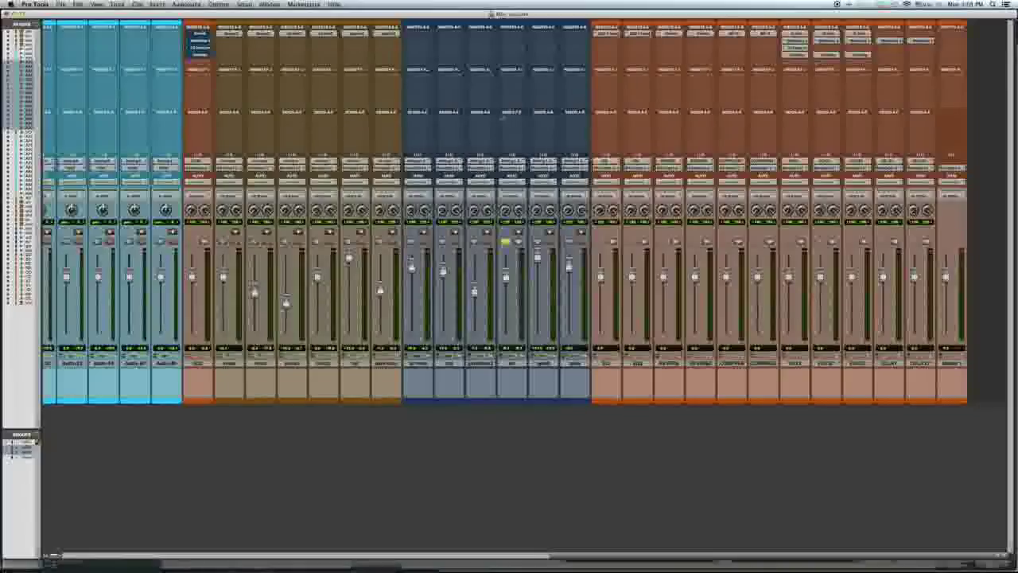
left_click(504, 119)
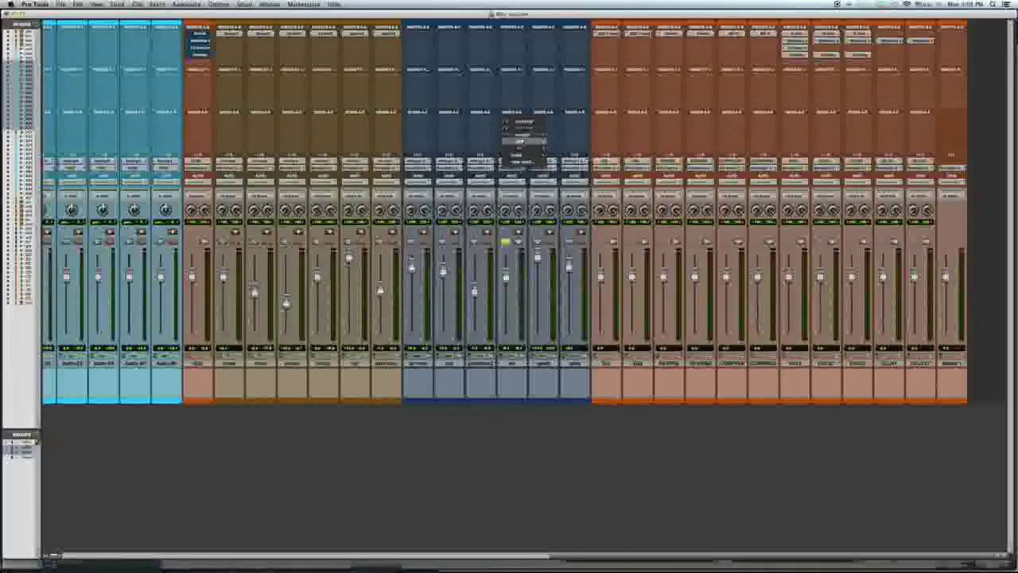
mouse_move(525, 146)
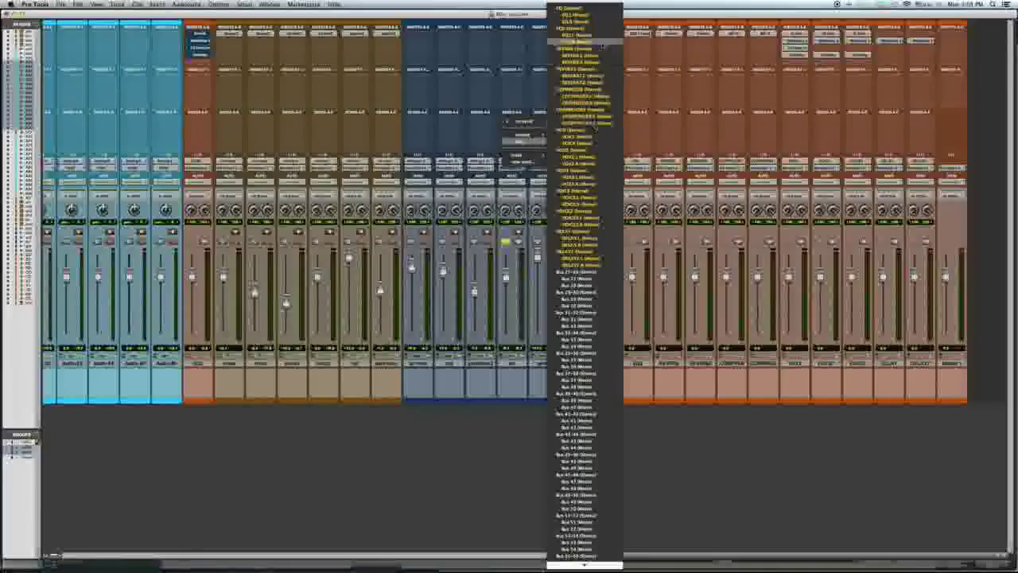
left_click(587, 9)
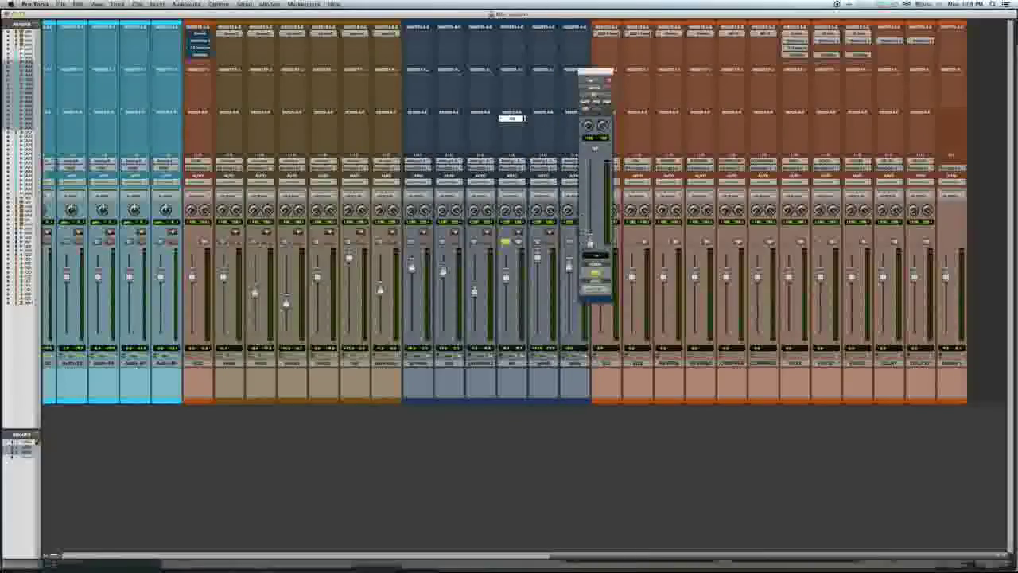
left_click_drag(590, 236, 591, 203)
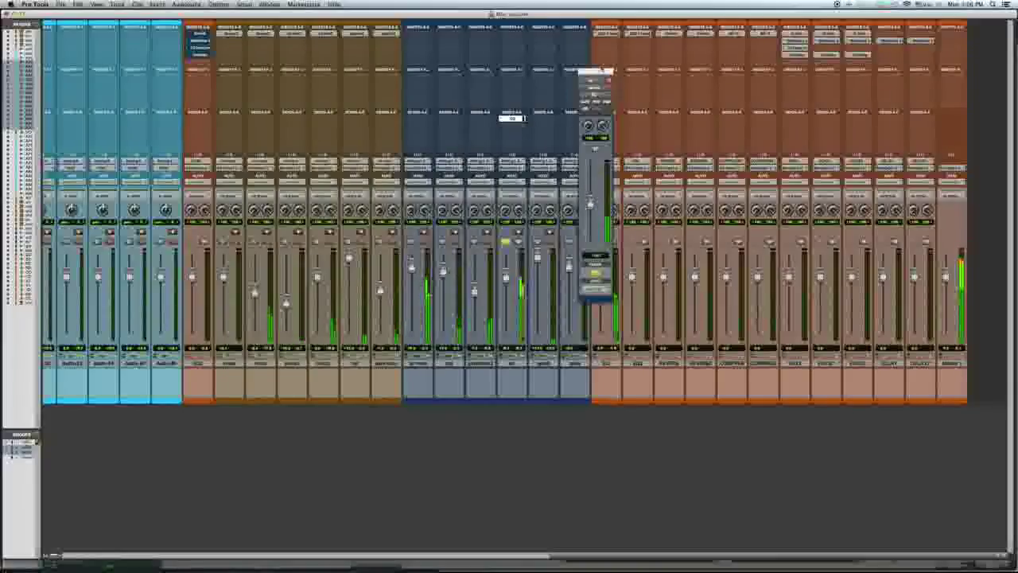
left_click_drag(595, 73, 275, 84)
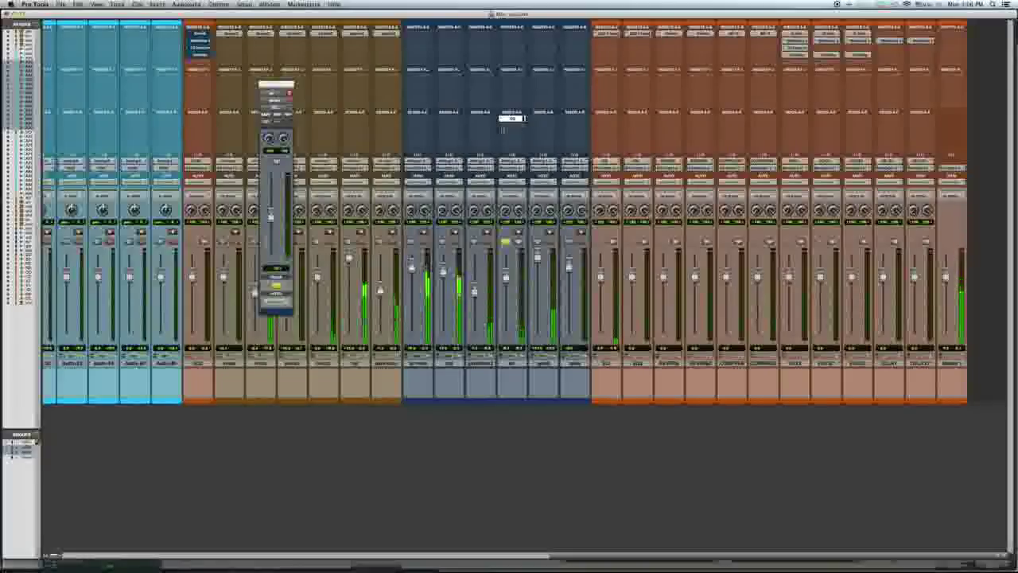
Add a second send to the REVERB bus on the soloed dark blue track and raise its level.
left_click(504, 128)
mouse_move(527, 149)
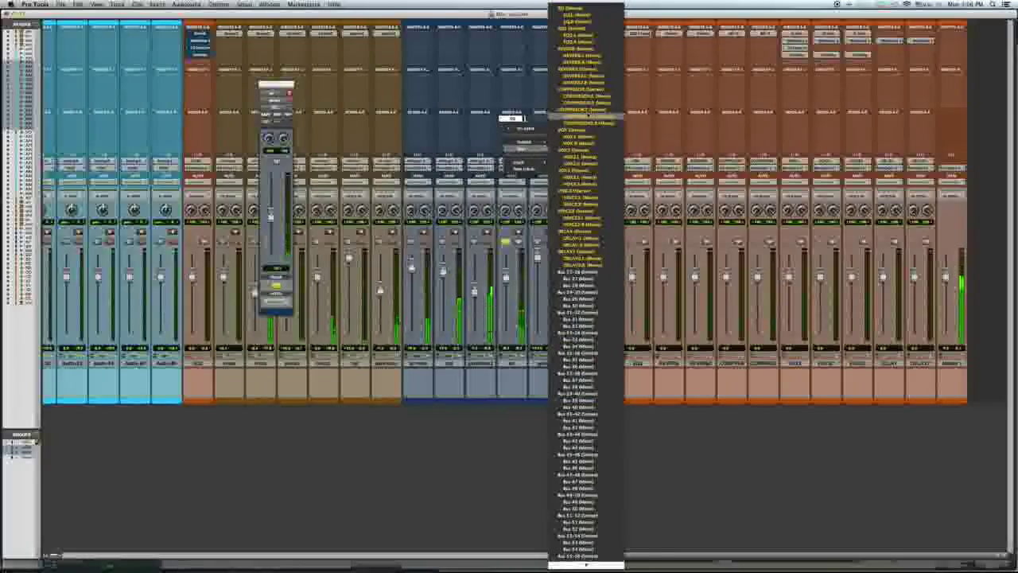
left_click(581, 56)
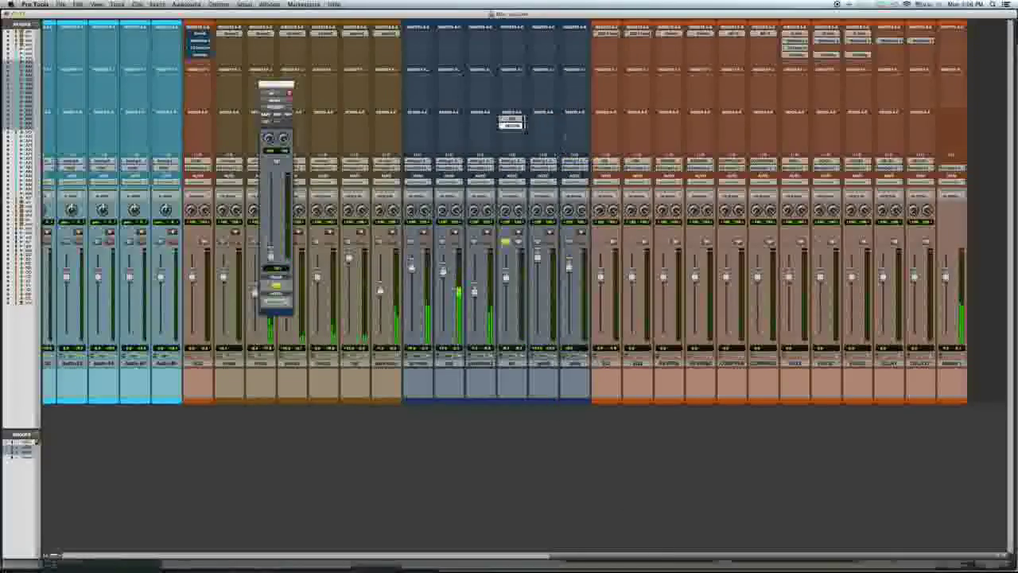
left_click_drag(270, 253, 273, 232)
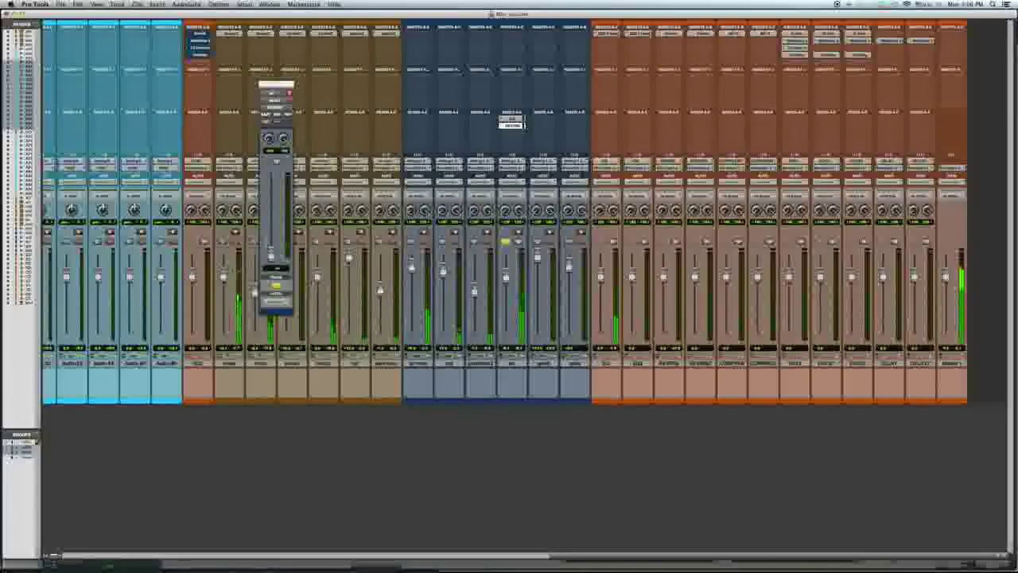
left_click_drag(271, 255, 289, 209)
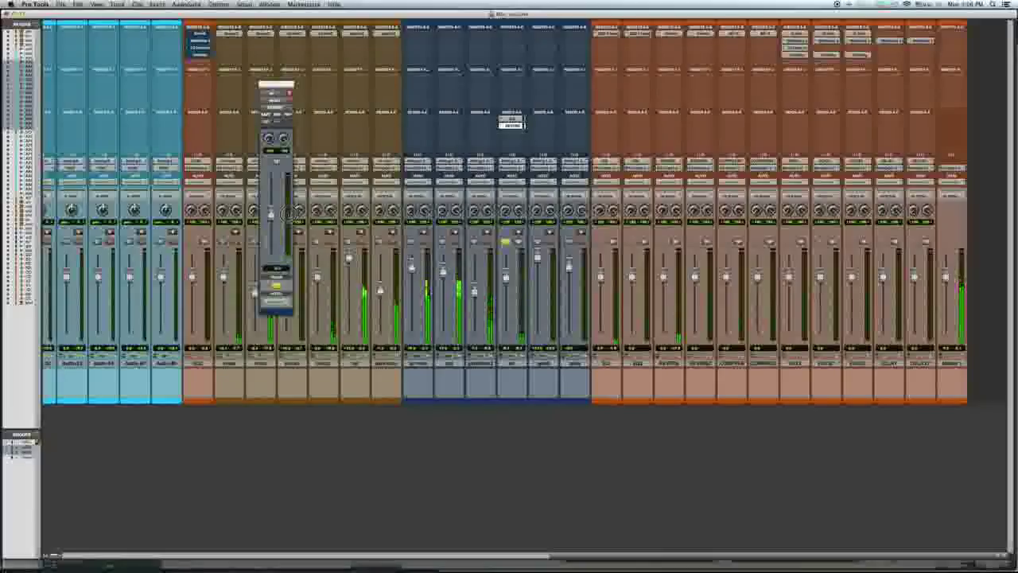
Add a third send to the COMPRESSOR2 stereo bus on the soloed dark blue track and raise its level.
left_click(513, 127)
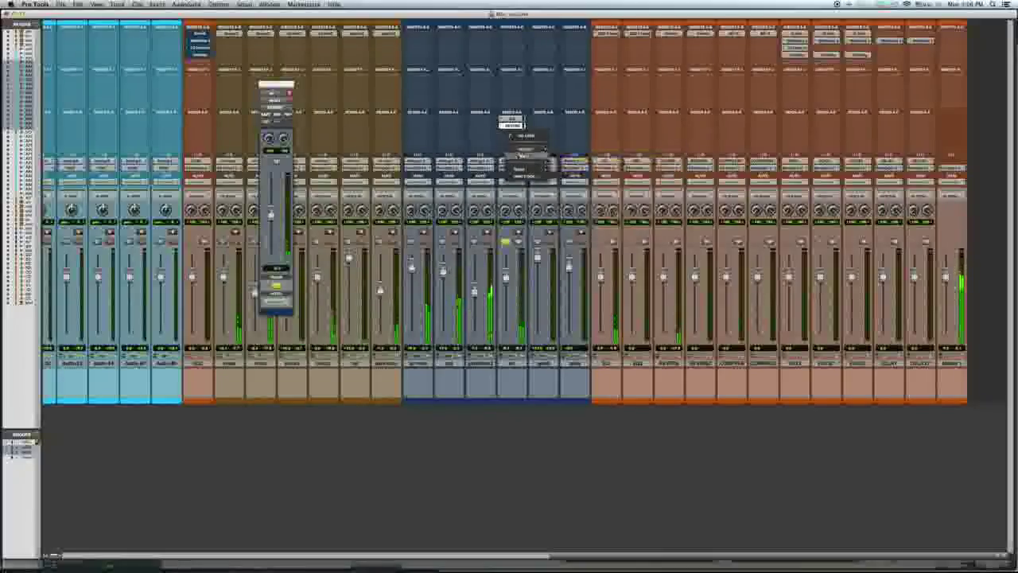
mouse_move(527, 156)
left_click(587, 109)
left_click_drag(271, 251, 271, 246)
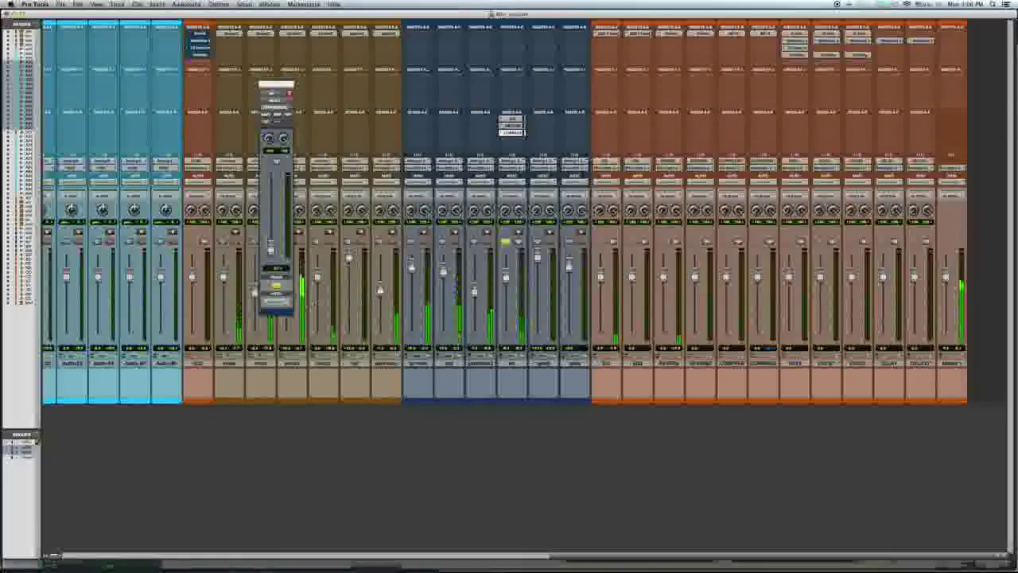
mouse_move(281, 209)
left_mouse_down()
mouse_move(285, 193)
mouse_move(273, 213)
left_mouse_up()
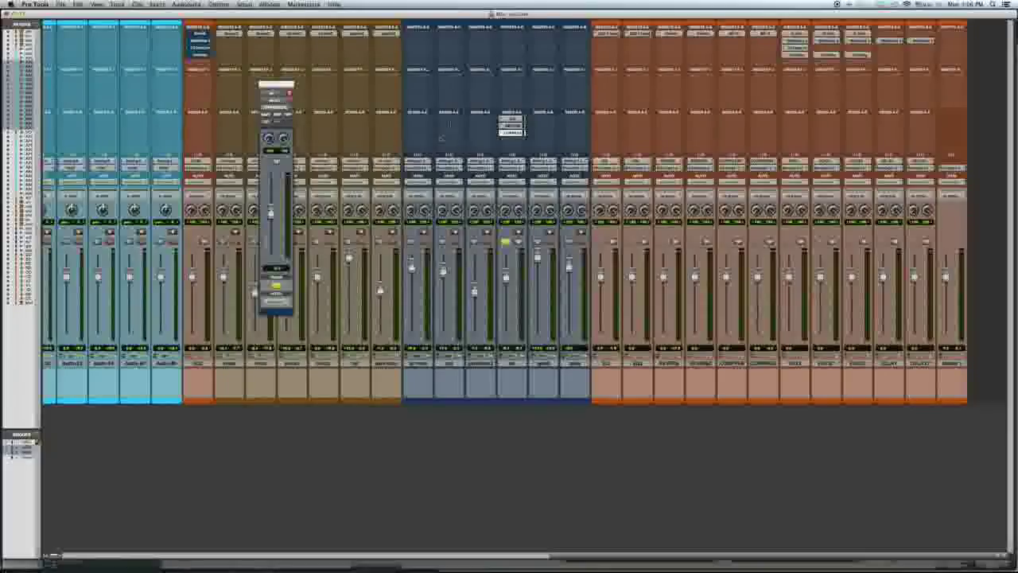
Add a fourth send to the DELAY bus on the soloed dark blue track and set its level while the song plays.
left_click(511, 140)
mouse_move(525, 163)
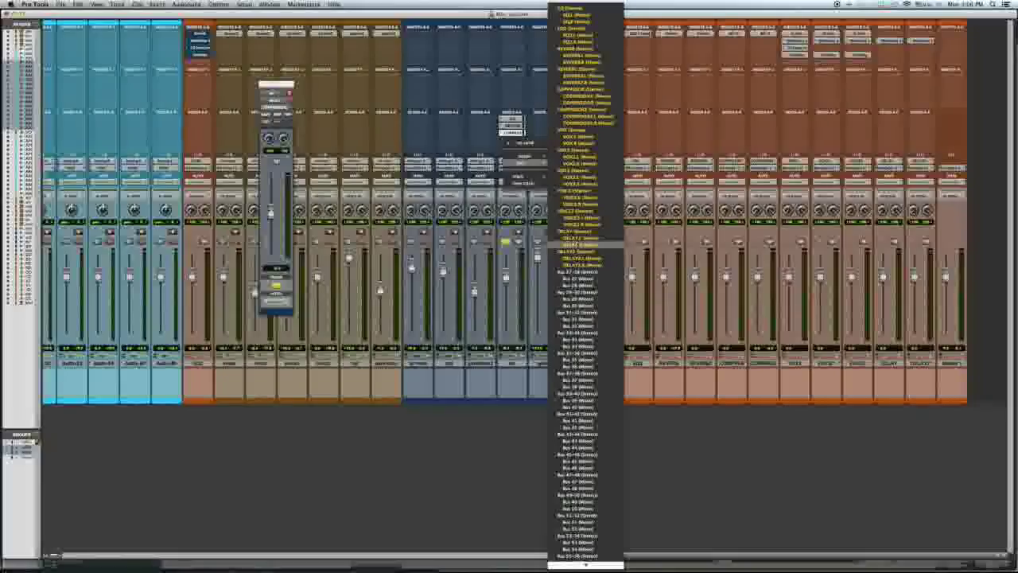
left_click(582, 244)
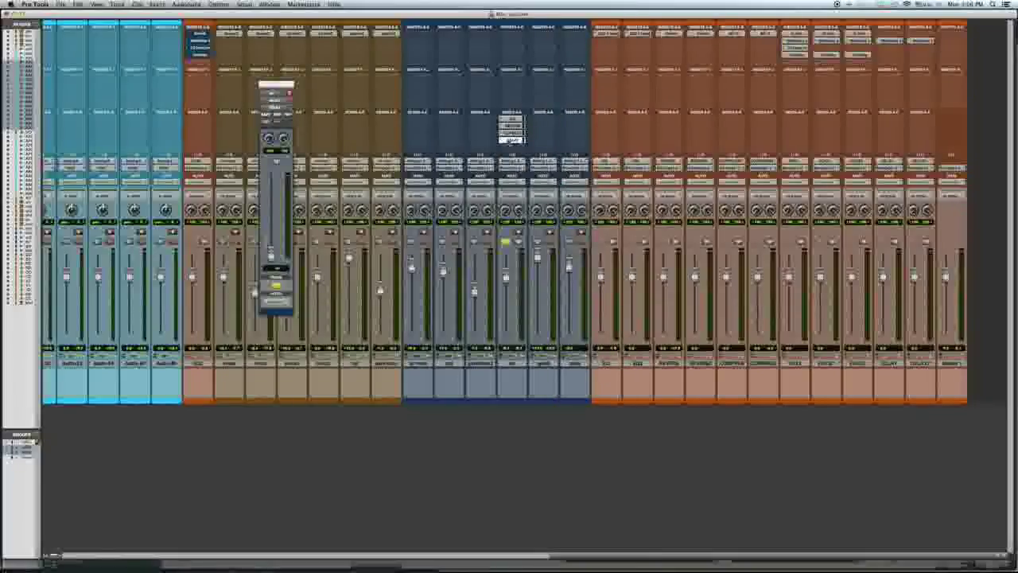
key("space")
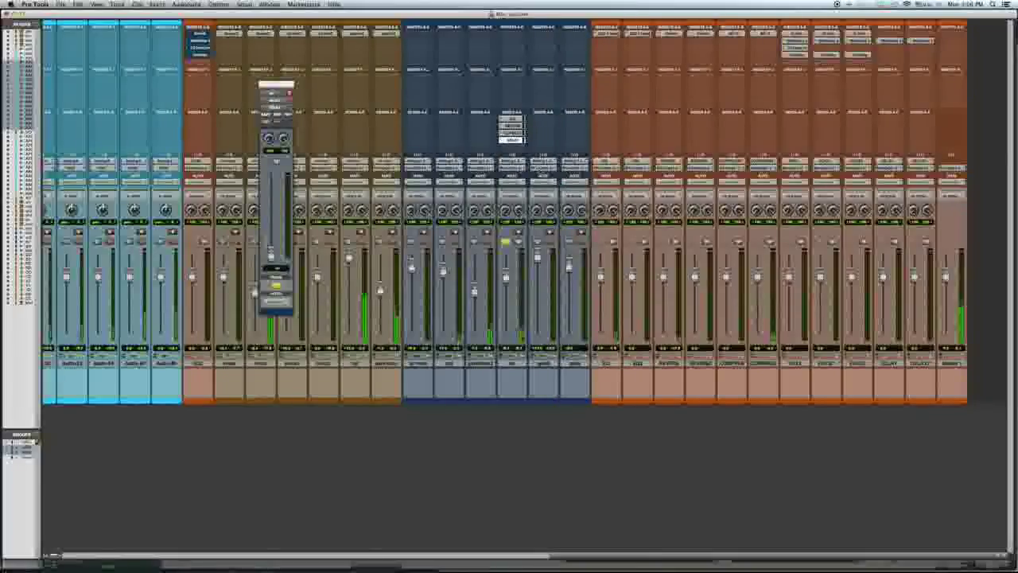
left_click(515, 140)
left_click(517, 142)
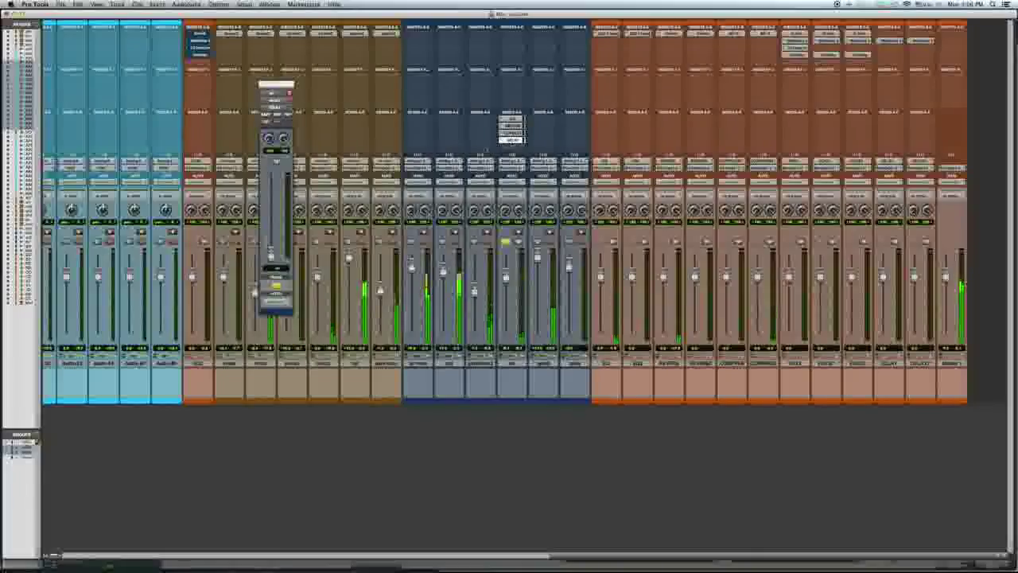
left_click_drag(270, 256, 274, 188)
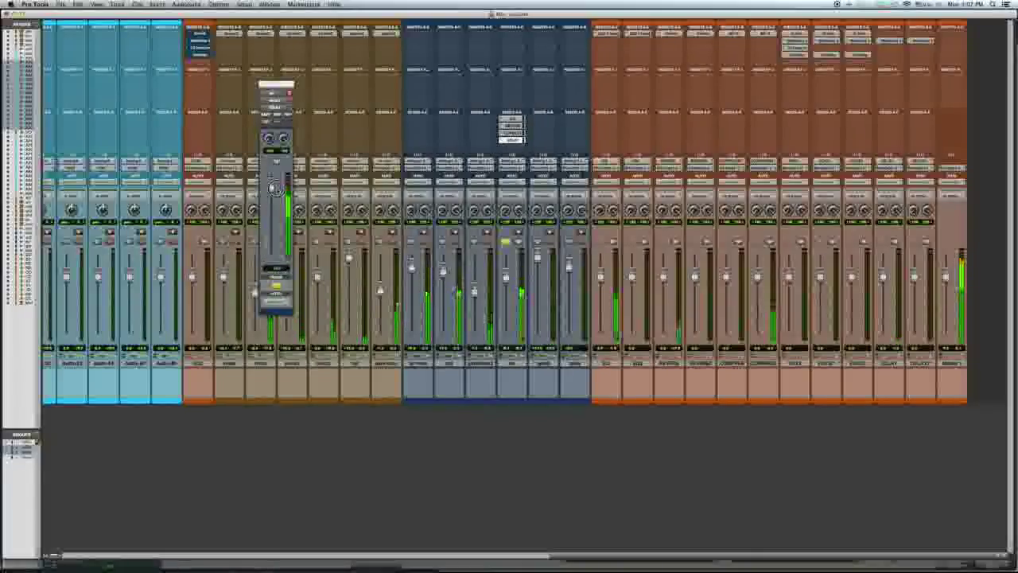
left_click_drag(275, 188, 288, 302)
left_click_drag(271, 255, 271, 213)
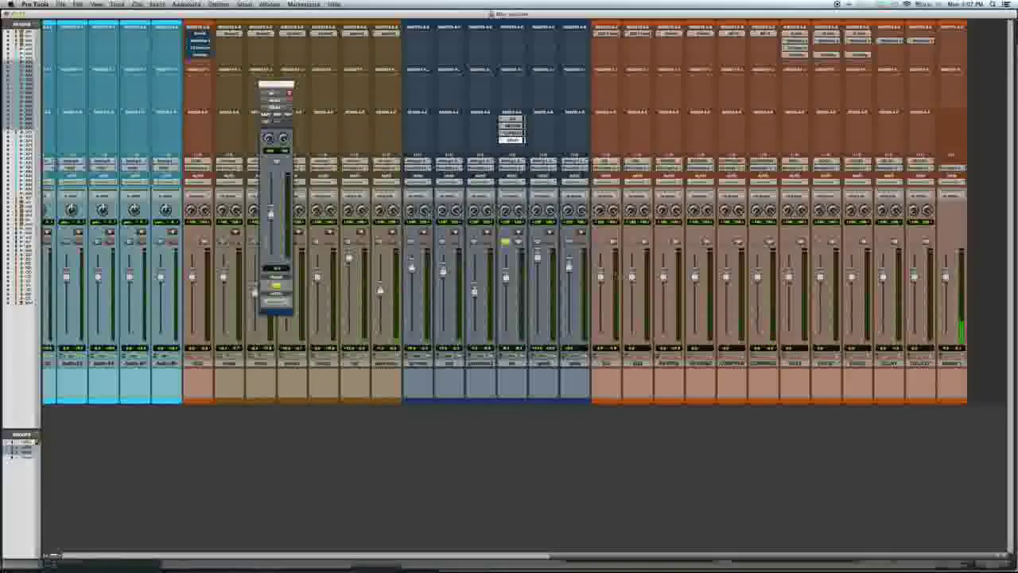
Show the individual controls of Sends A, B, C and D in the mixer's send section.
left_click(511, 139)
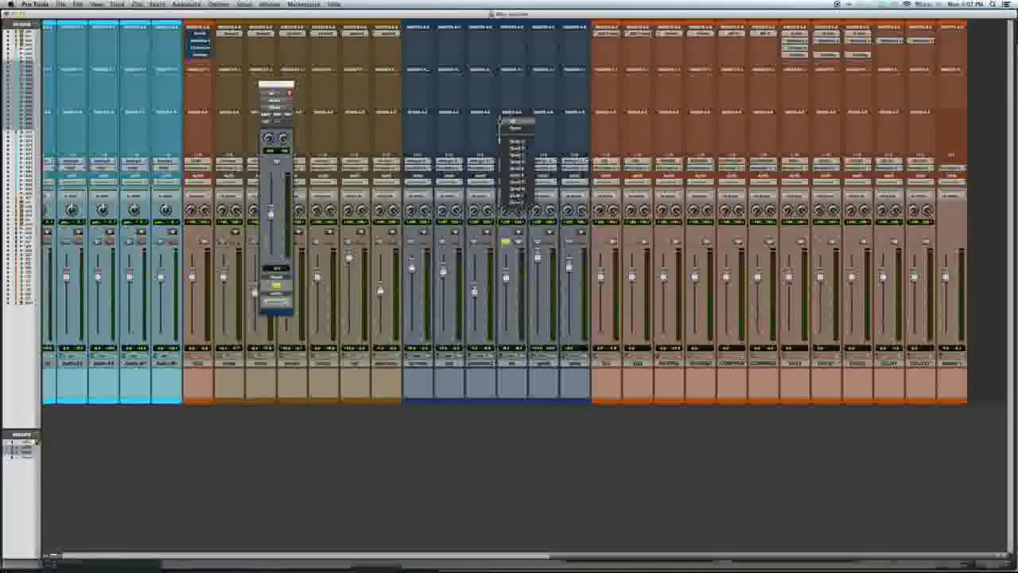
left_click(515, 148)
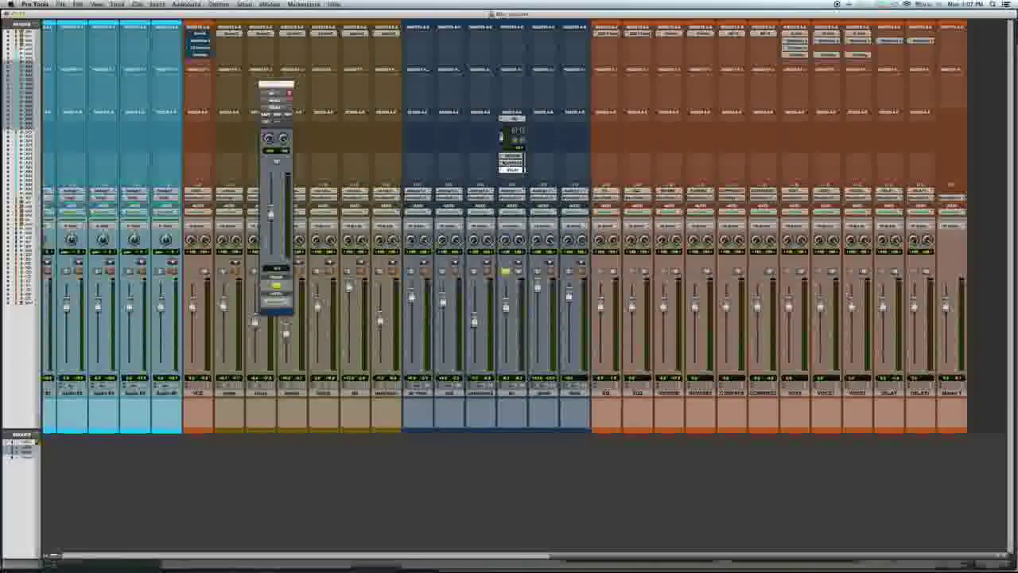
left_click(501, 162)
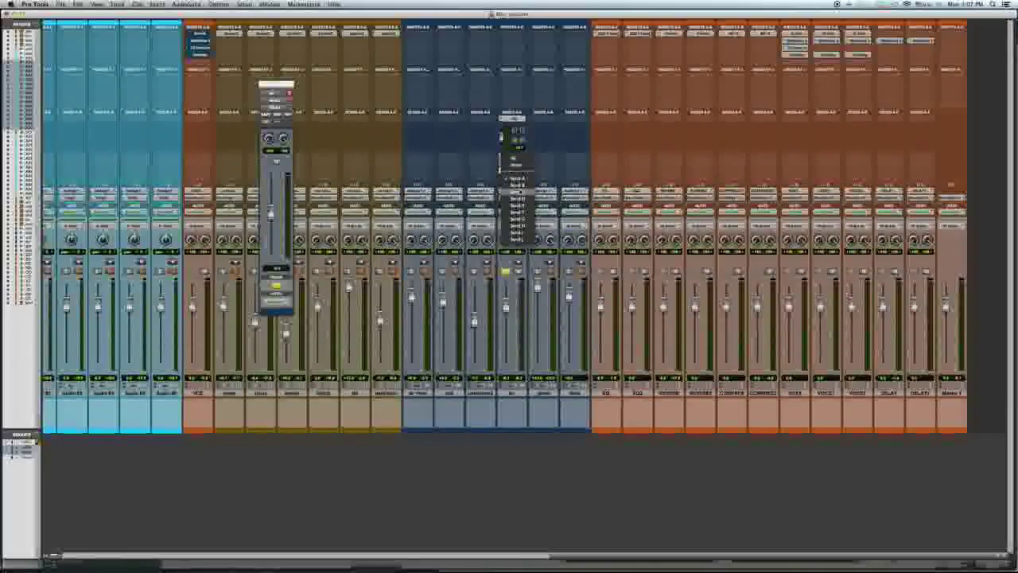
left_click(515, 188)
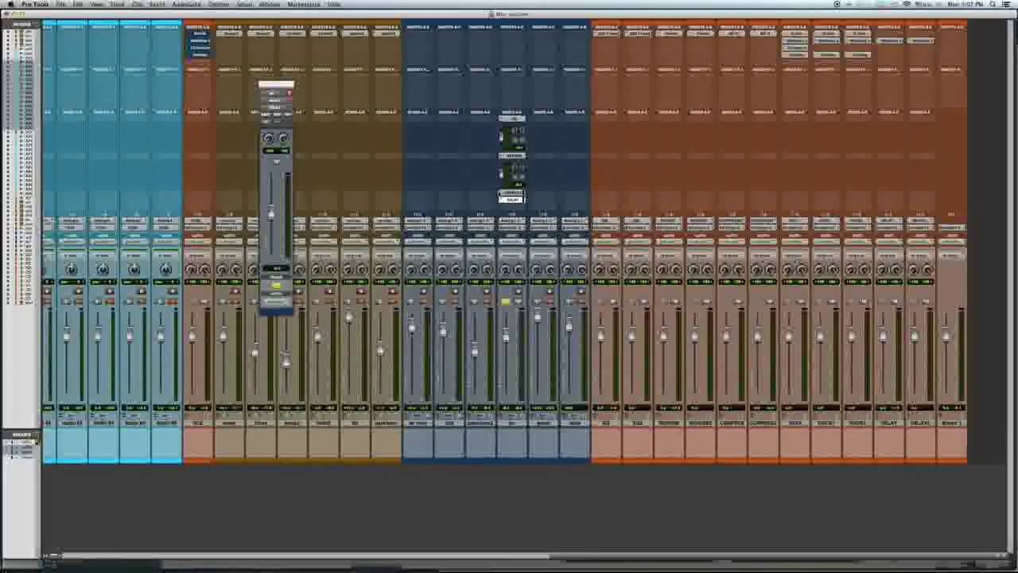
left_click(509, 194)
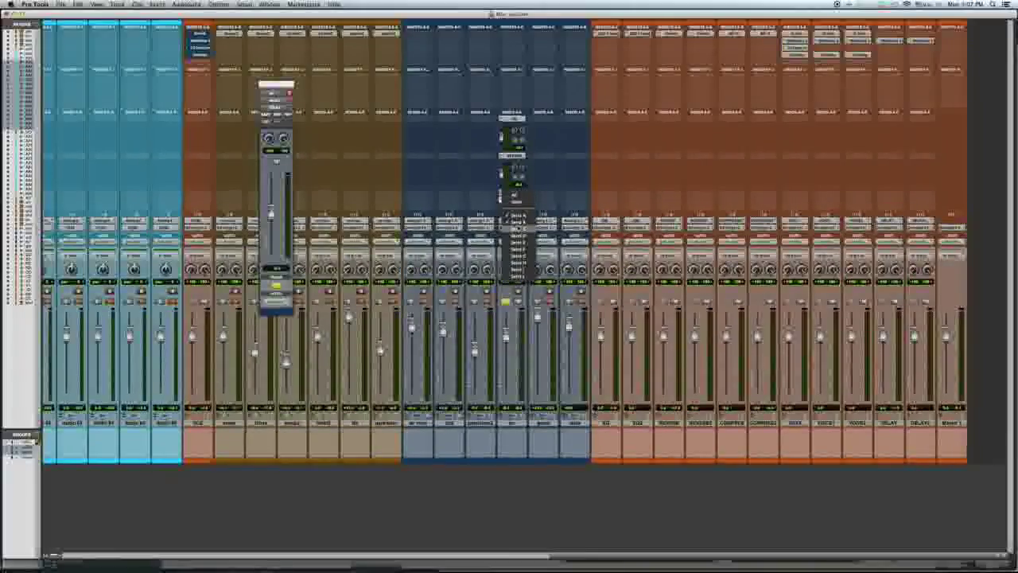
left_click(517, 222)
left_click(513, 225)
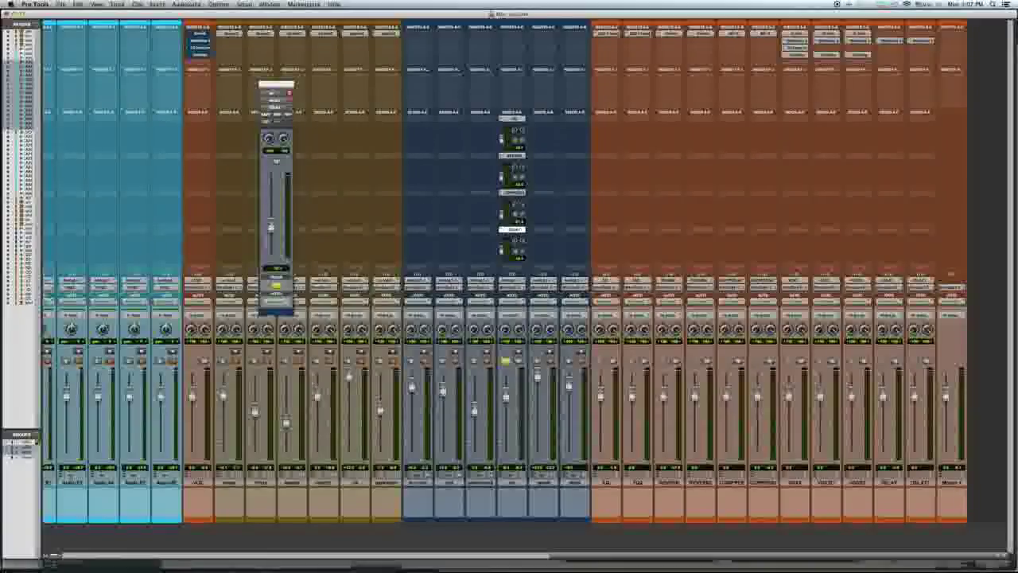
Add a send to the COMPRESSOR2 stereo bus in the first slot of the fourth brown track and raise its level.
left_click(315, 127)
mouse_move(338, 142)
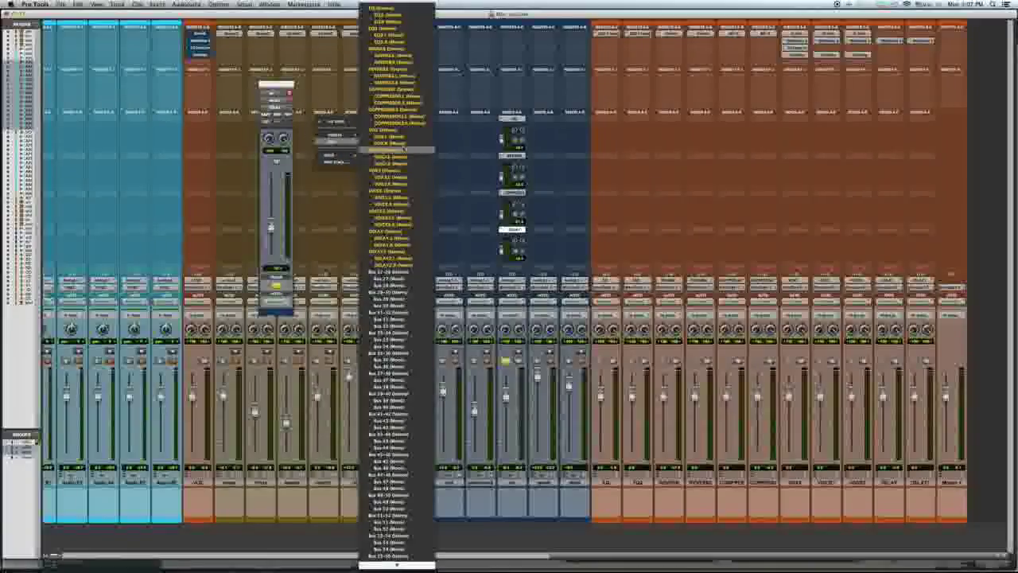
left_click(398, 150)
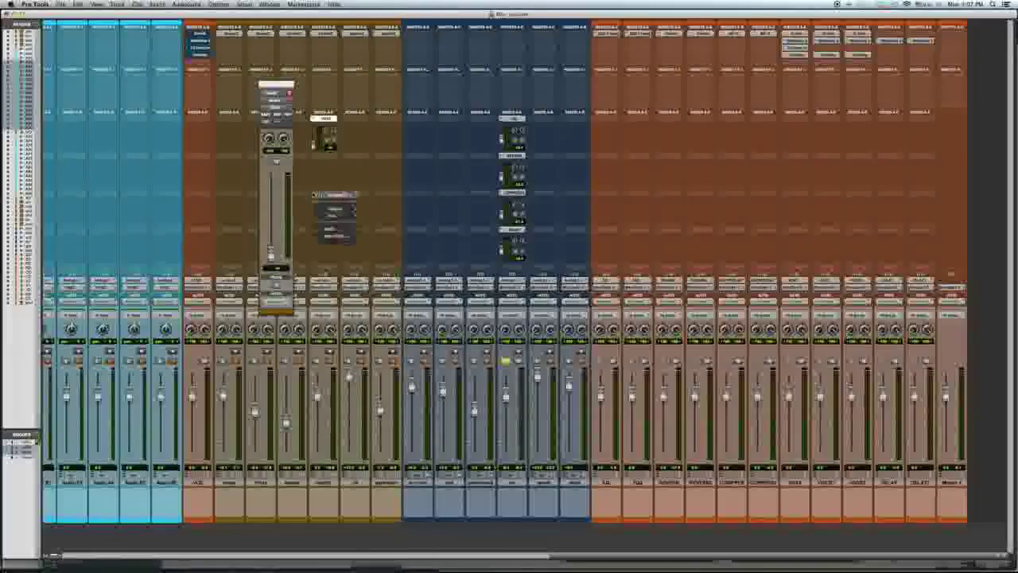
left_click(323, 119)
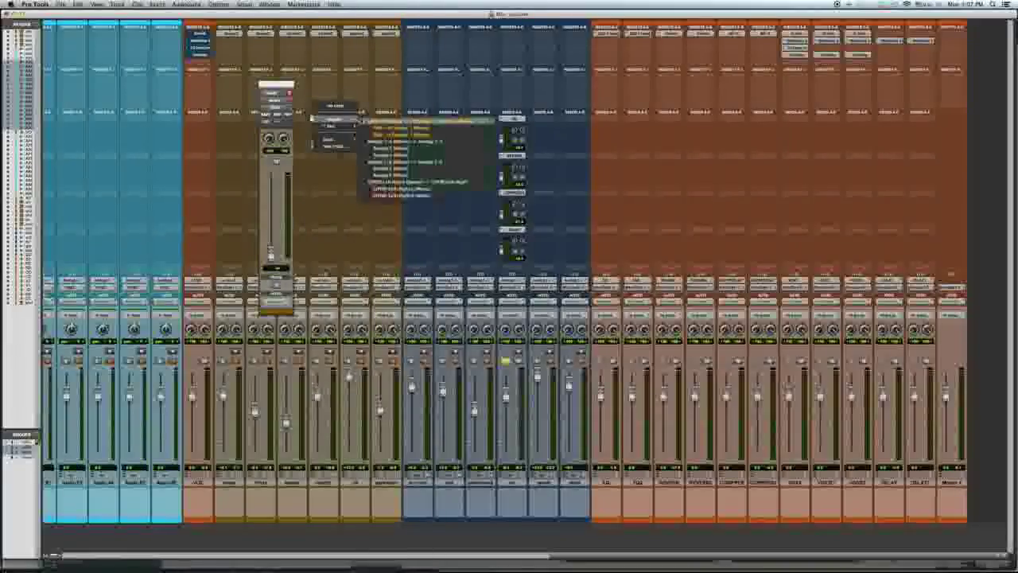
mouse_move(338, 123)
left_click(391, 109)
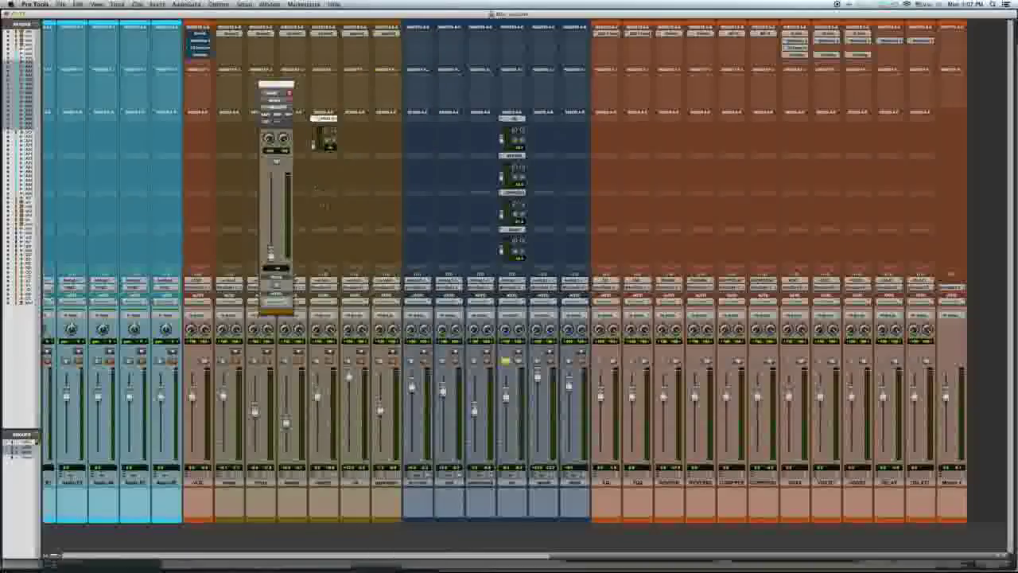
left_click_drag(270, 254, 270, 241)
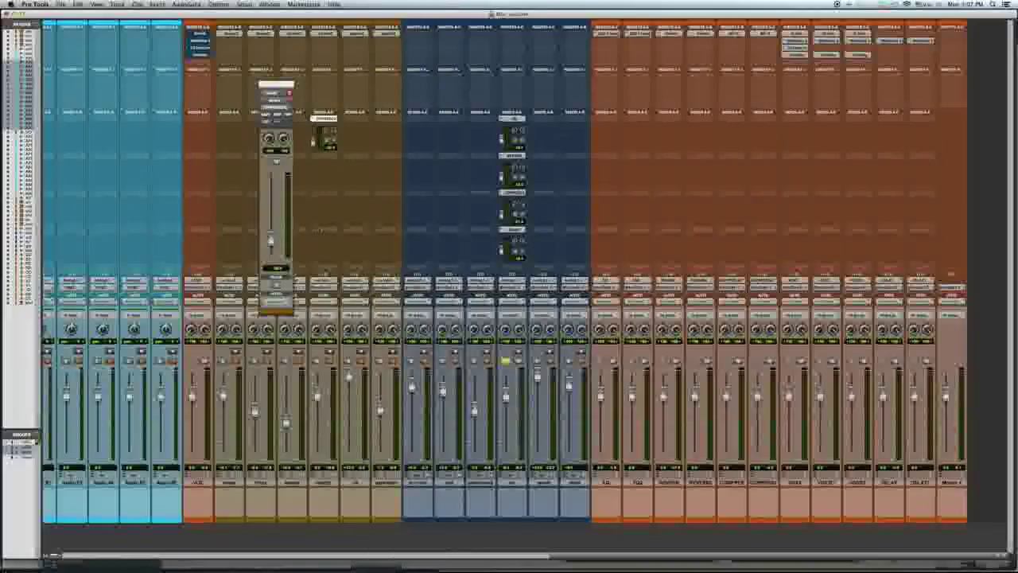
Add a send to the REVERB2 stereo bus in the third slot of the fourth brown track, with its level raised.
left_click(314, 198)
mouse_move(334, 229)
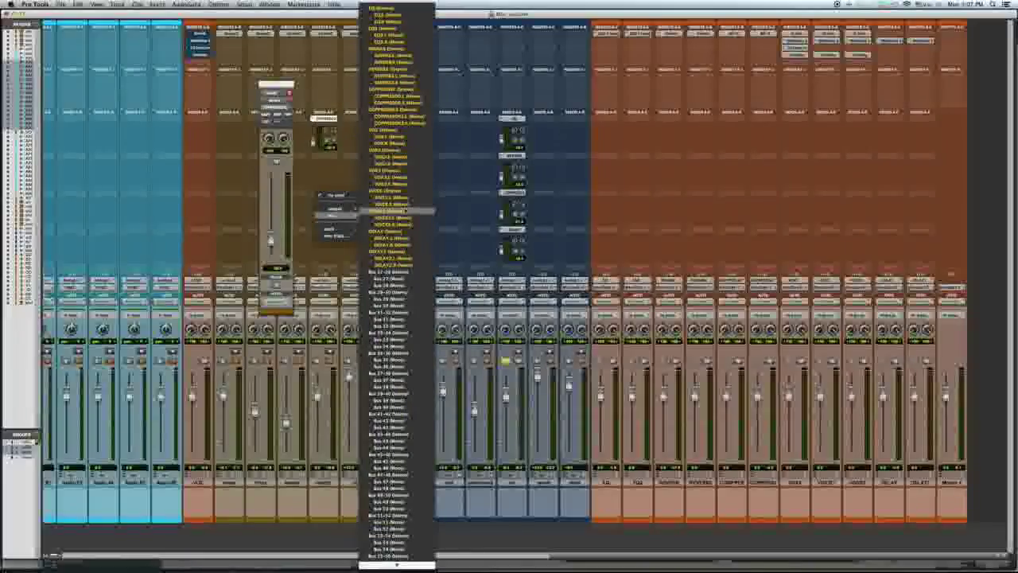
left_click(394, 69)
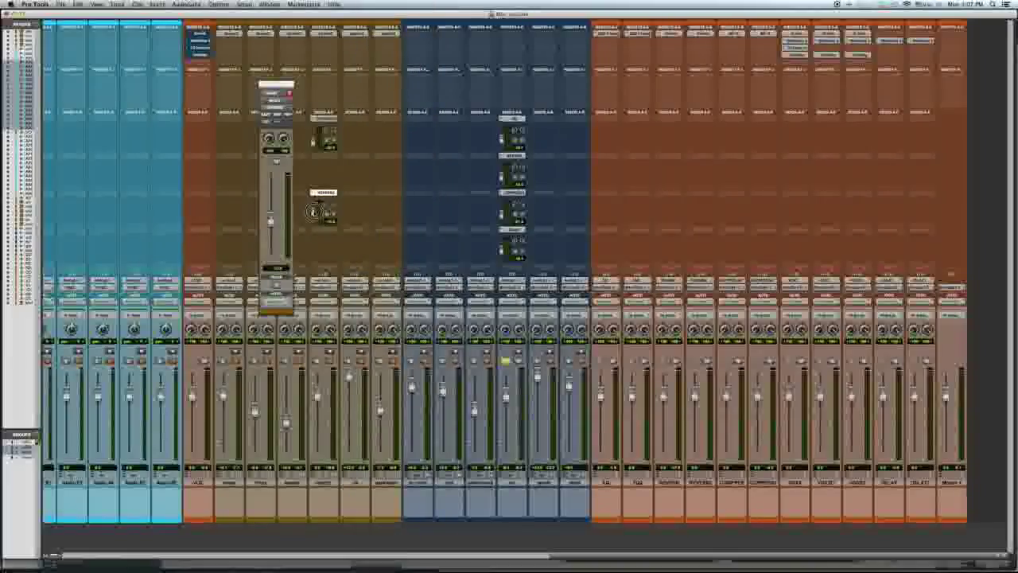
Look across the mixer's track groups and play the song with the dark blue track soloed to hear its sends.
scroll(545, 212, "left", 10)
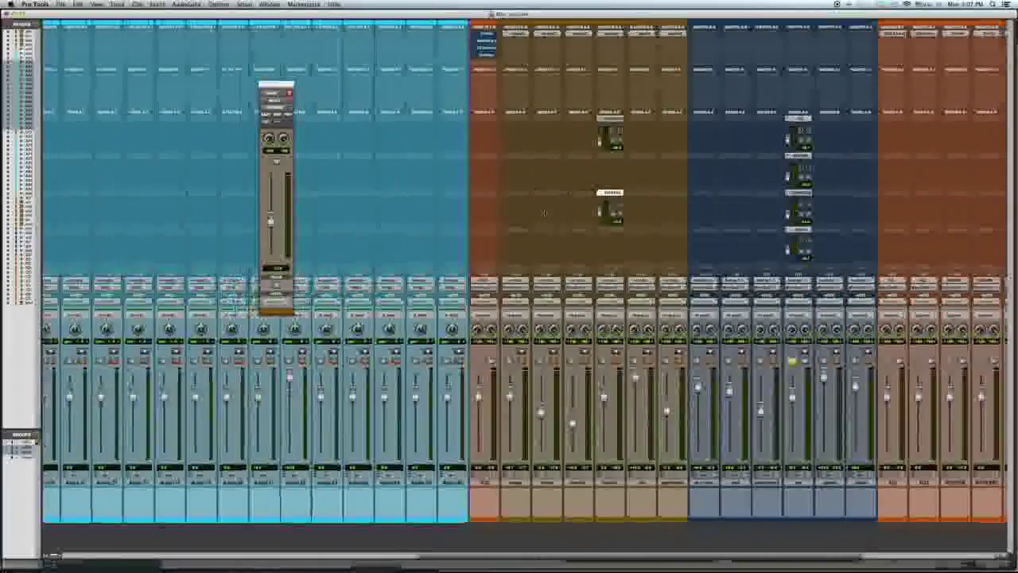
scroll(544, 210, "left", 10)
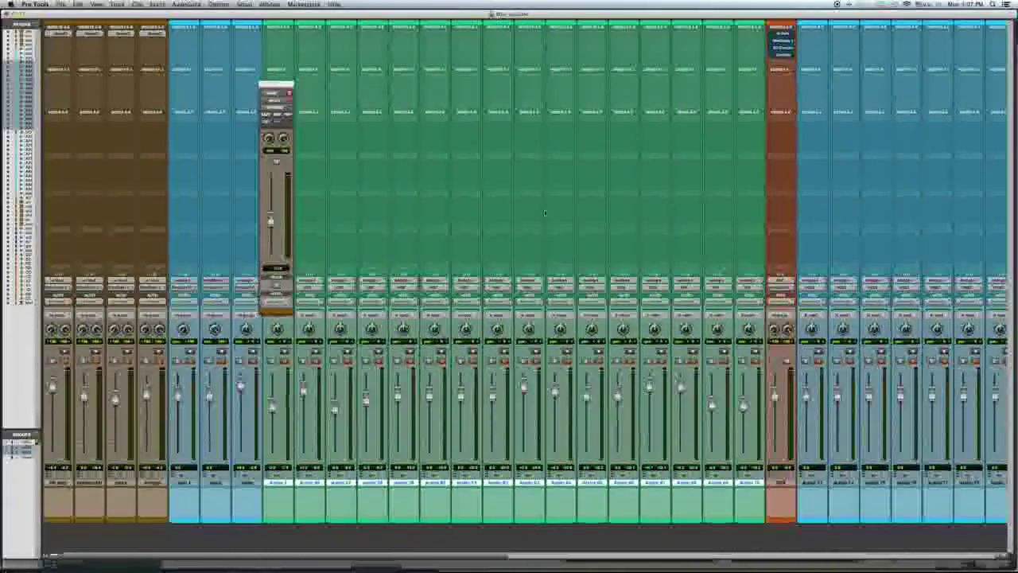
scroll(544, 210, "right", 15)
key("space")
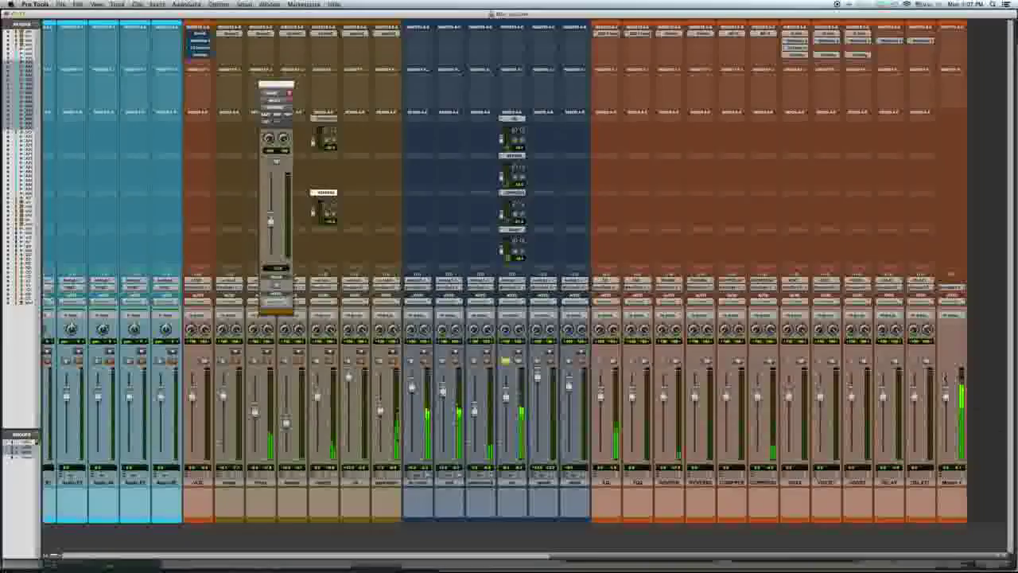